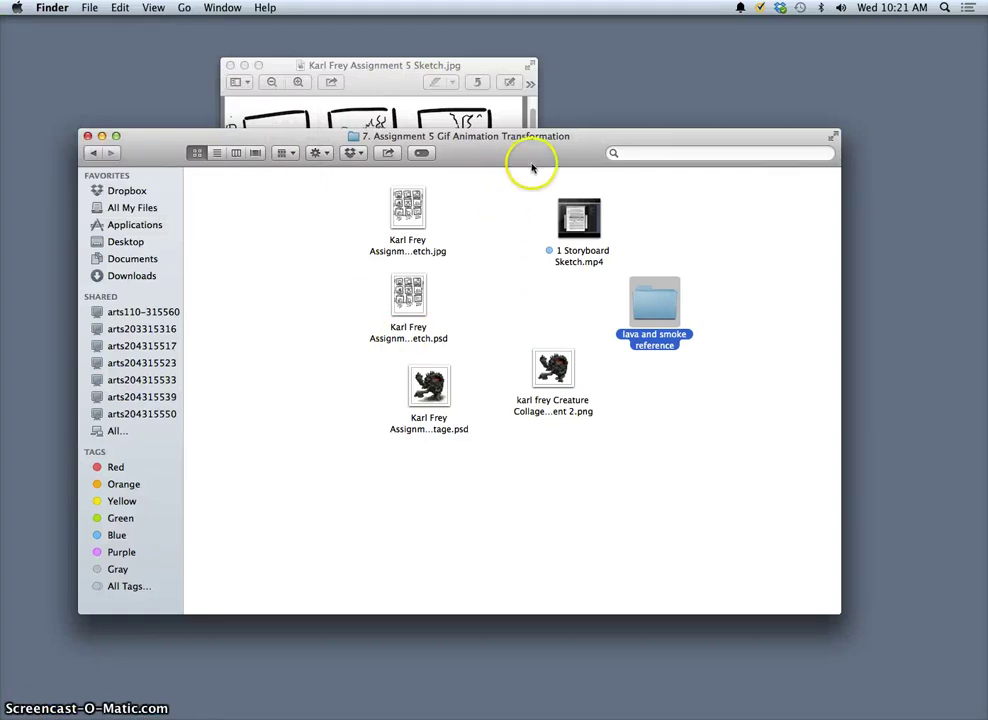
Step: Place the storyboard sketch Preview window at the top-left beside the assignment folder
drag(532, 167, 525, 196)
mouse_move(490, 62)
mouse_down()
mouse_move(380, 22)
mouse_move(310, 43)
mouse_move(282, 34)
mouse_up()
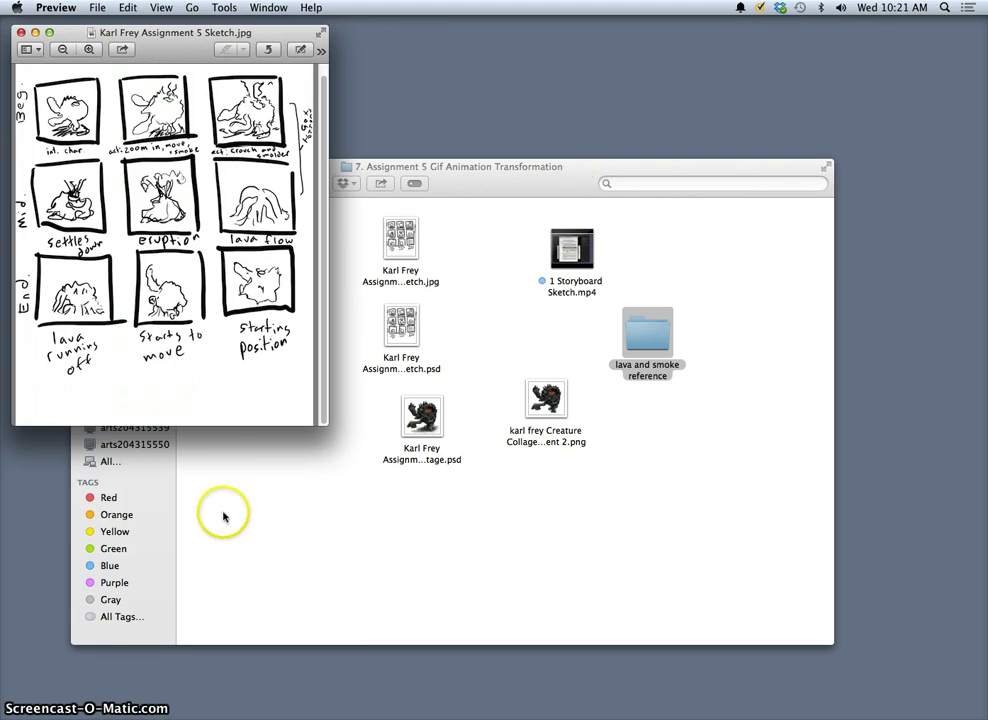
click(85, 543)
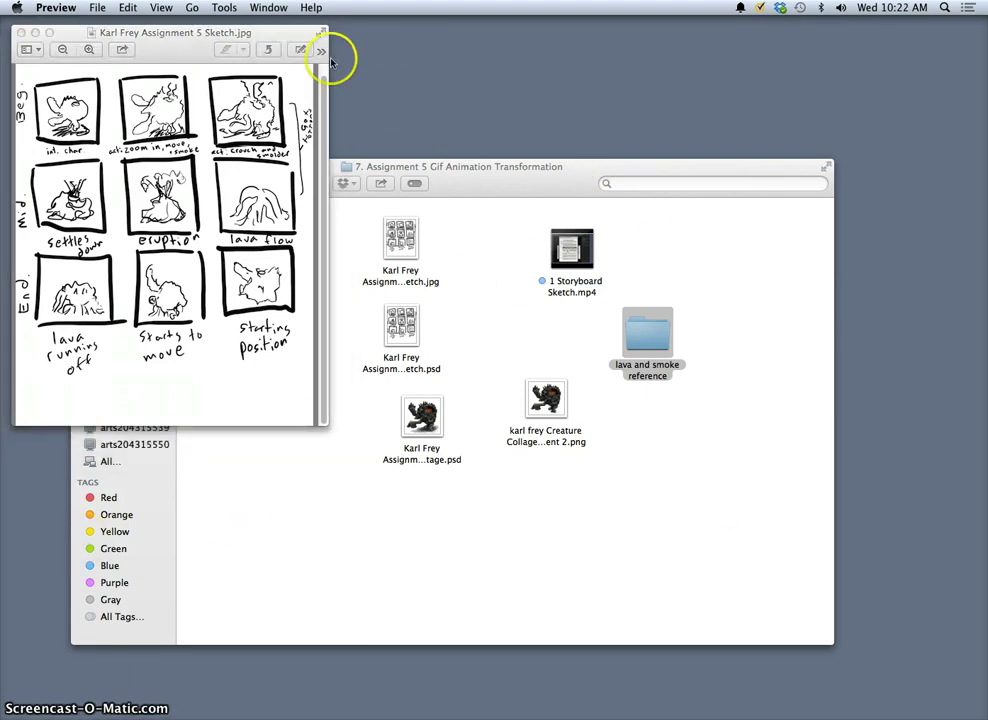
drag(293, 34, 312, 45)
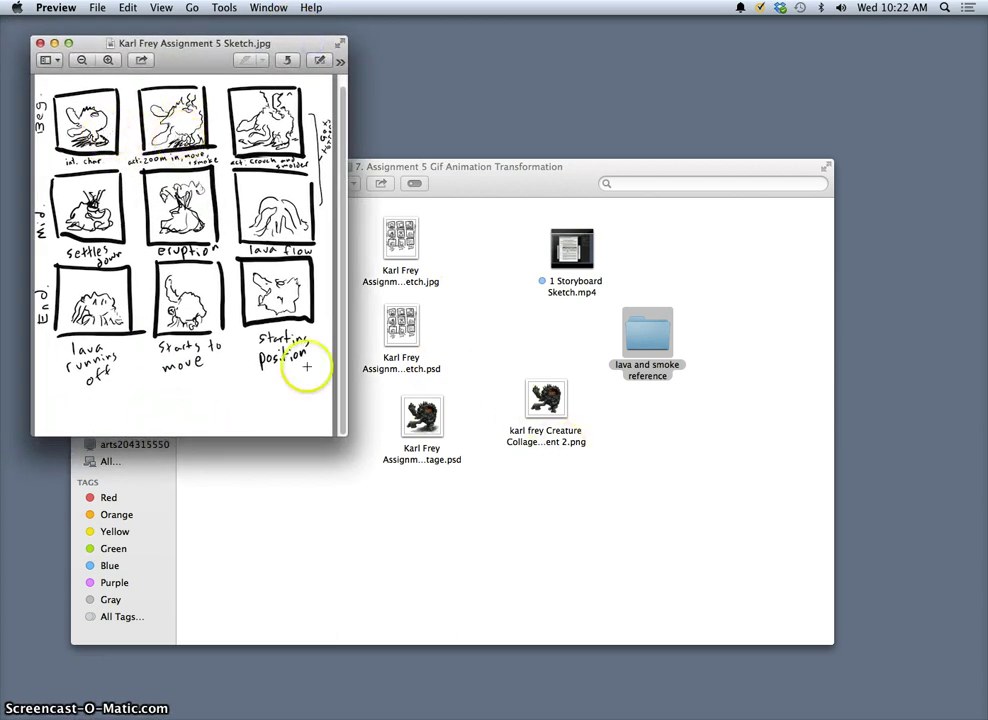
Step: View the Creature Collage png in Preview, then close it and return to the folder
click(470, 187)
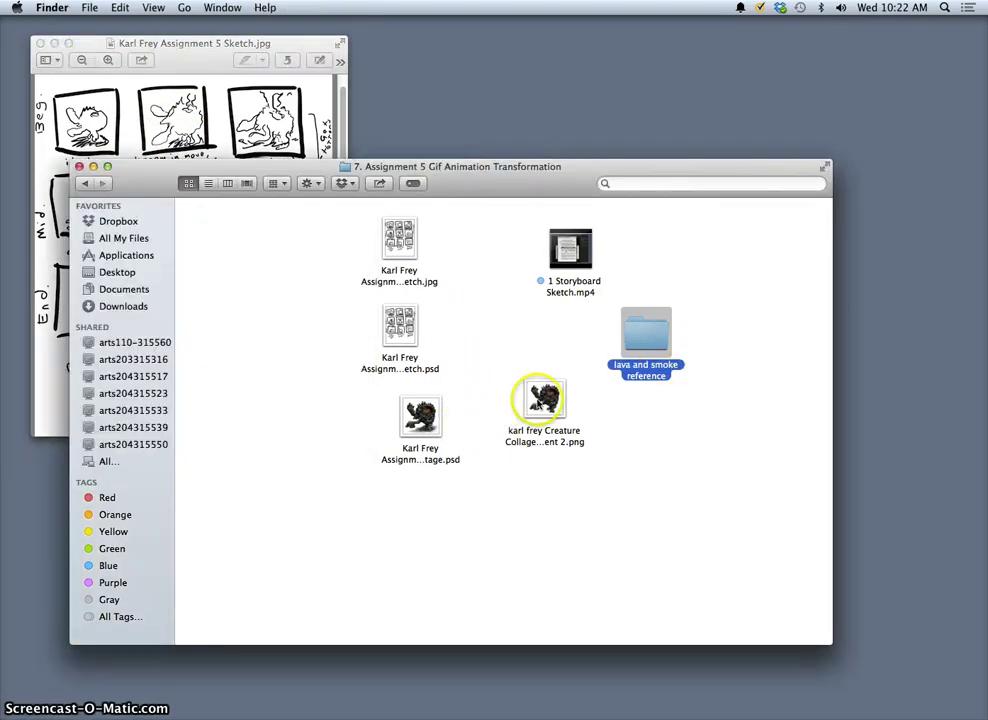
double_click(538, 403)
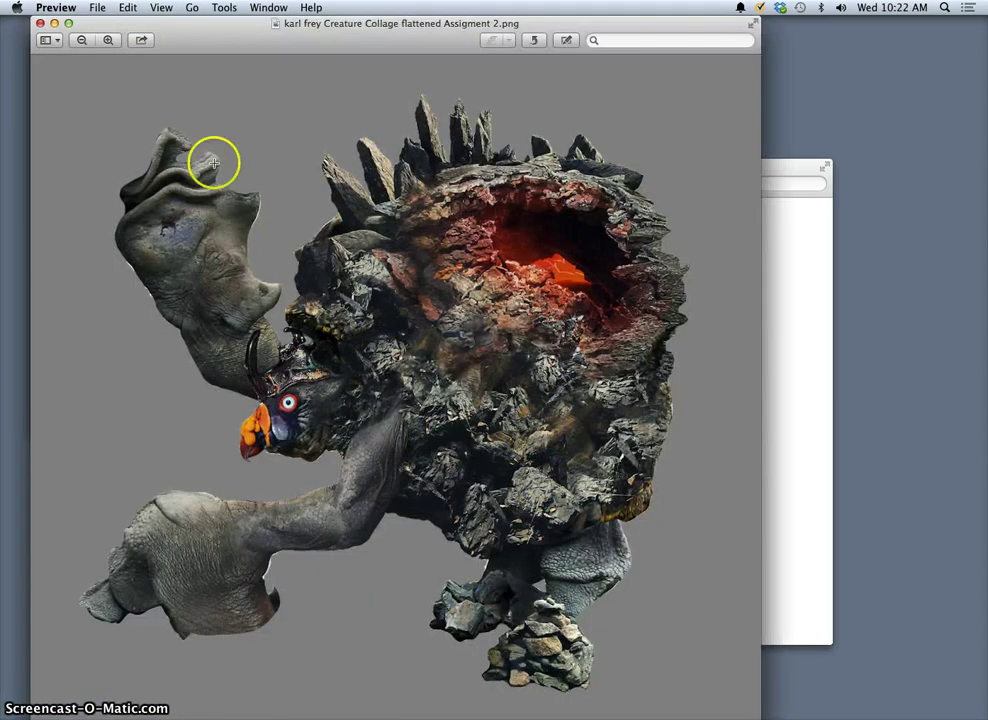
click(41, 24)
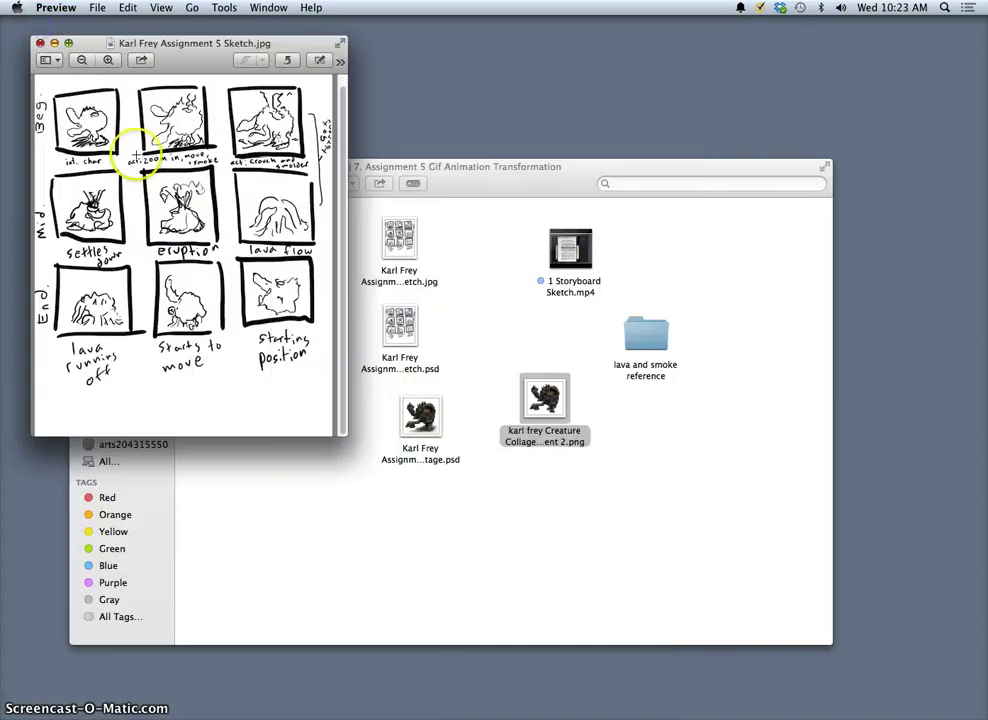
click(510, 339)
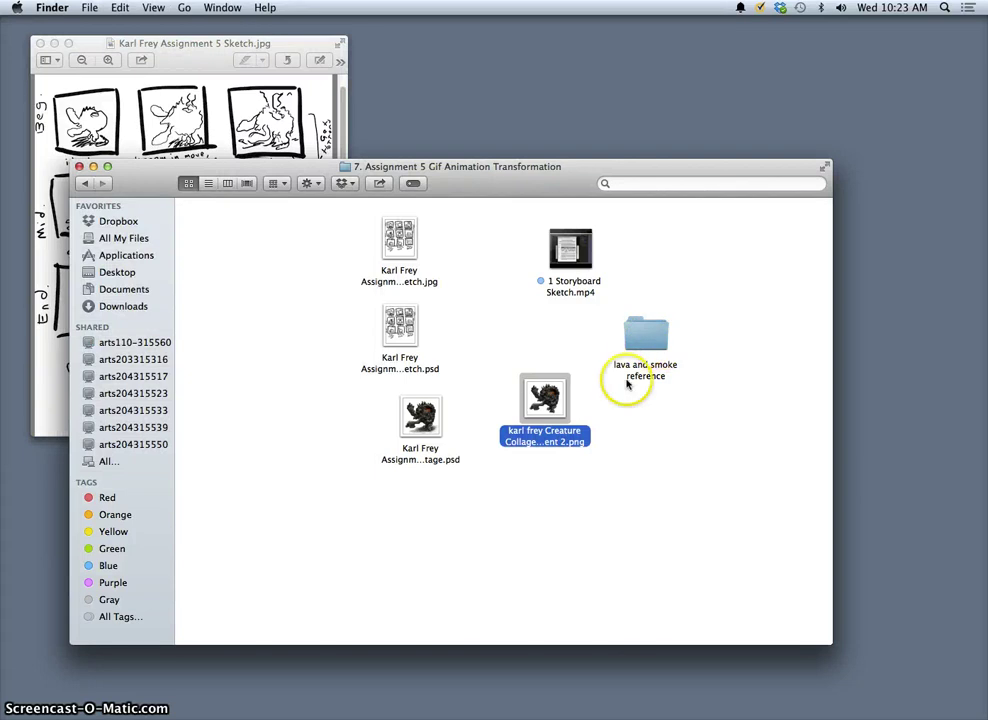
Step: Move the smoke, volcanic eruption and lava flow folders from the reference folder onto the desktop
double_click(647, 343)
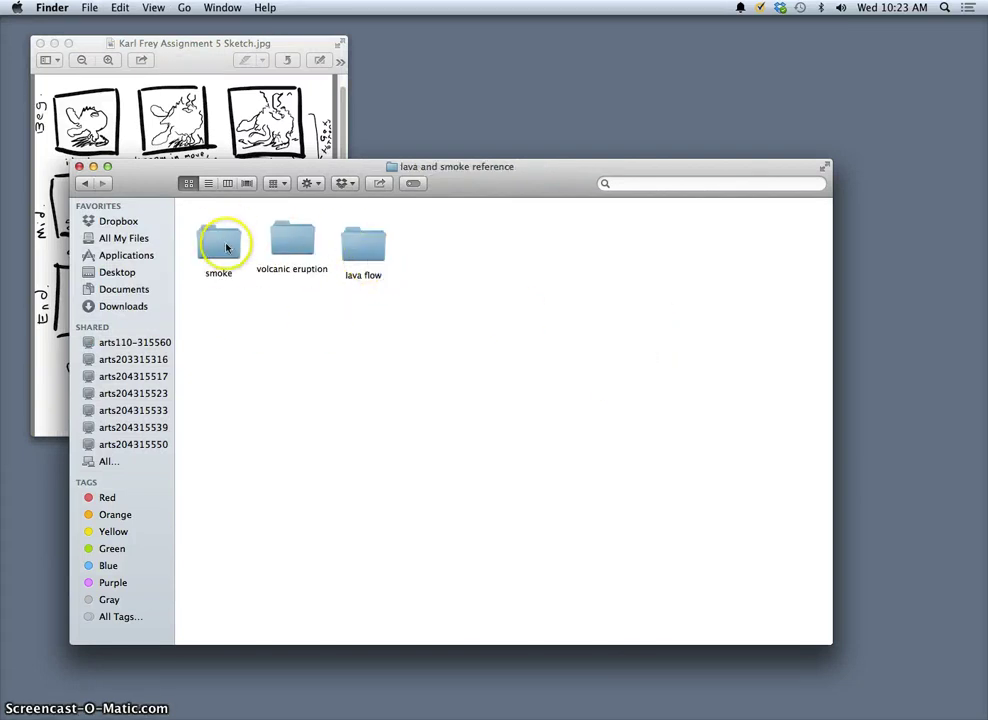
mouse_move(366, 250)
mouse_down()
mouse_move(382, 240)
mouse_move(385, 248)
mouse_up()
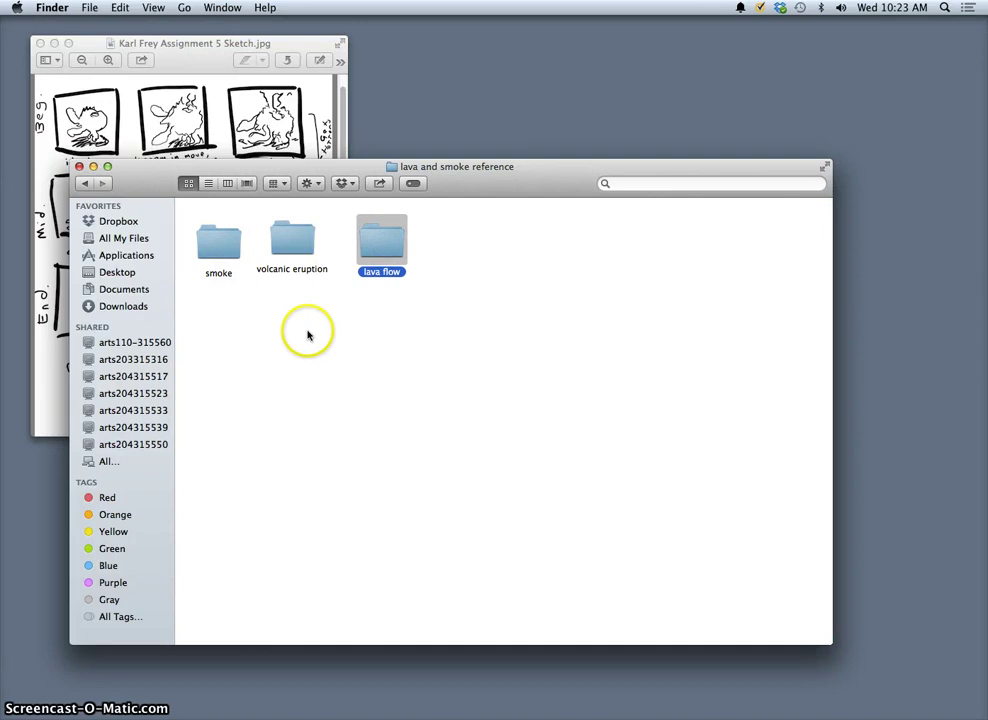
drag(287, 167, 470, 223)
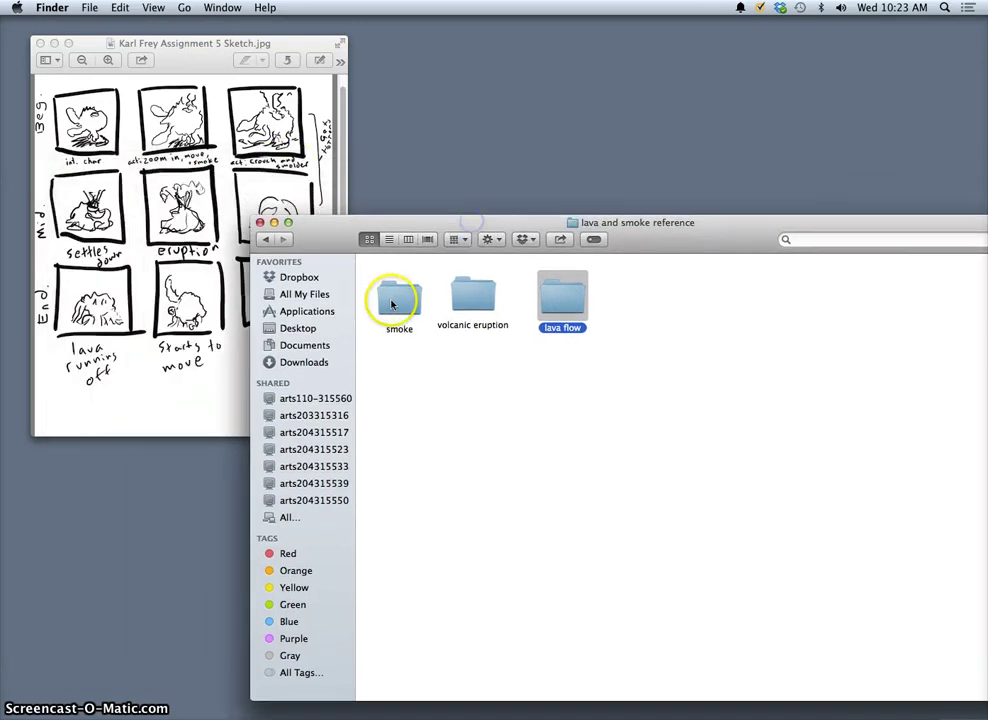
drag(399, 295, 454, 57)
drag(476, 290, 533, 58)
drag(562, 293, 600, 64)
Step: Open the smoke folder in an enlarged window with 188×188 icon thumbnails
double_click(454, 52)
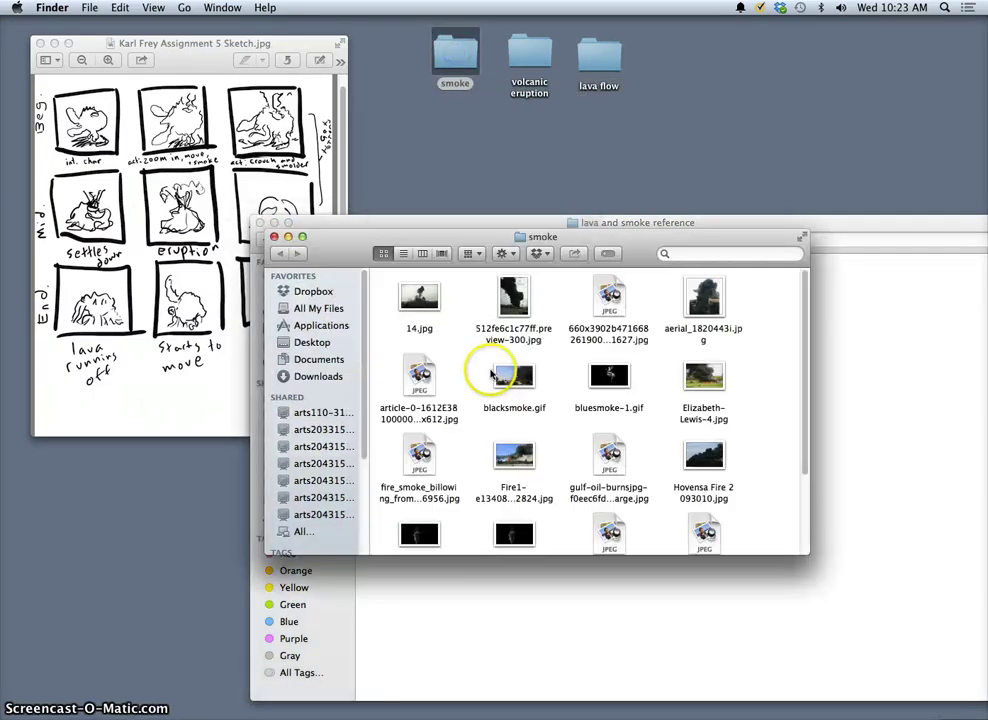
drag(634, 238, 448, 99)
drag(617, 411, 828, 660)
click(316, 113)
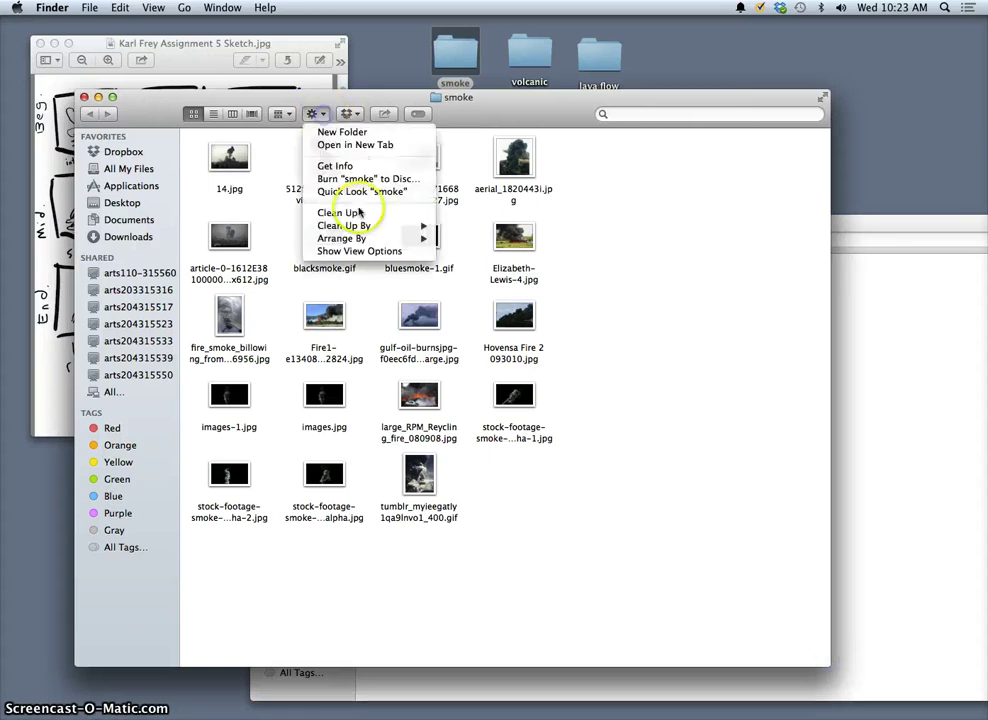
mouse_move(348, 225)
click(362, 251)
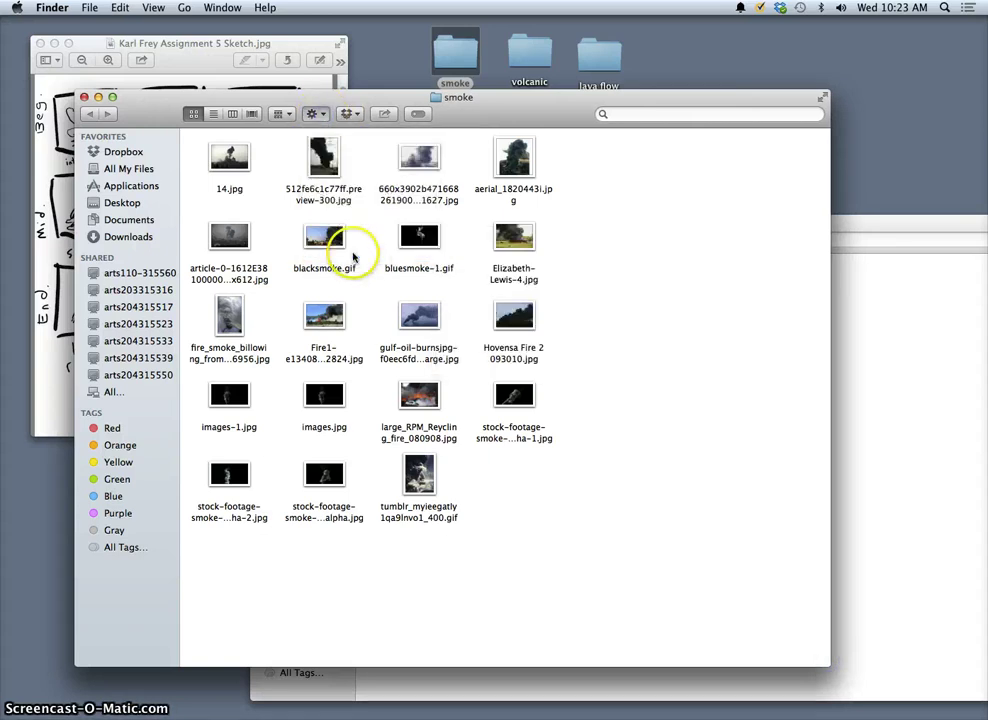
drag(884, 327, 916, 333)
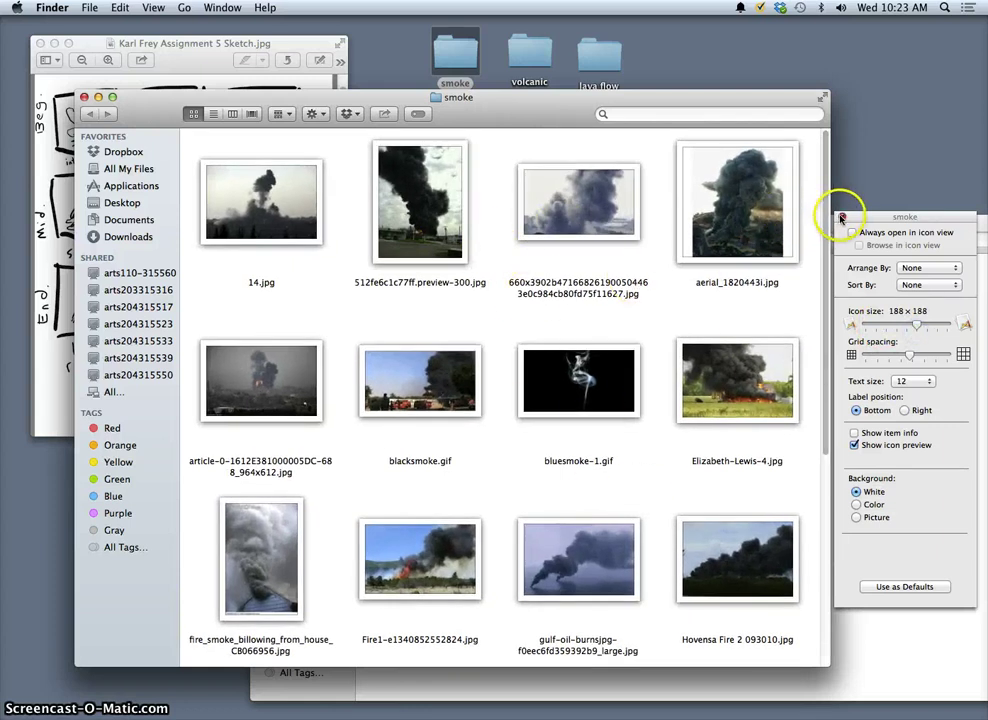
drag(474, 113, 451, 47)
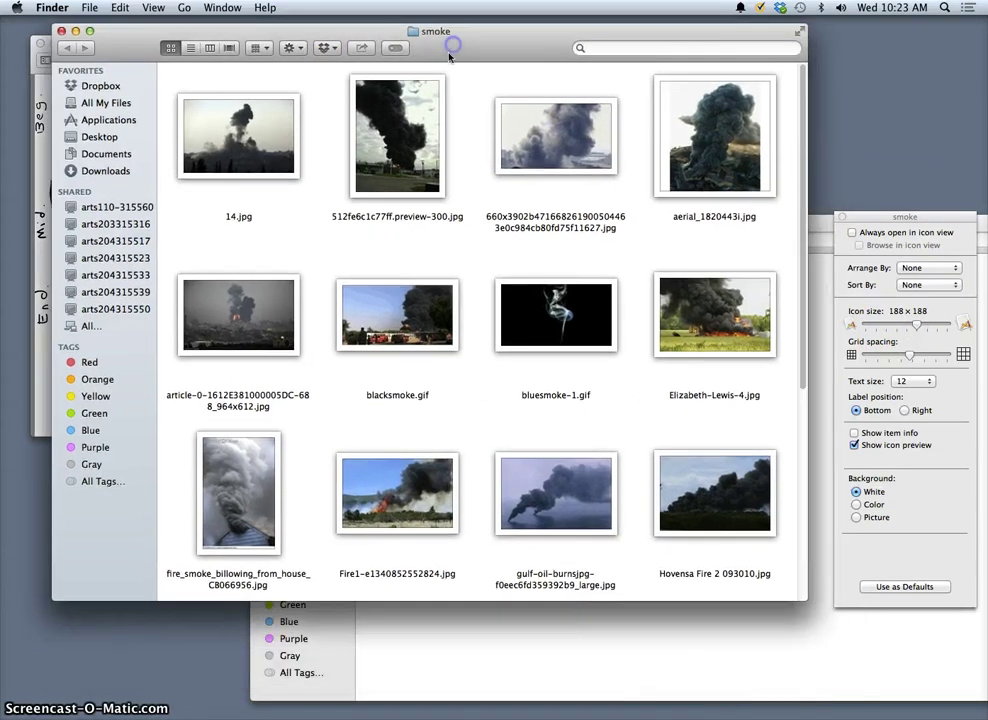
drag(798, 591, 835, 681)
drag(838, 132, 834, 314)
Step: Preview the smoke plume in images.jpg, then close it
double_click(413, 452)
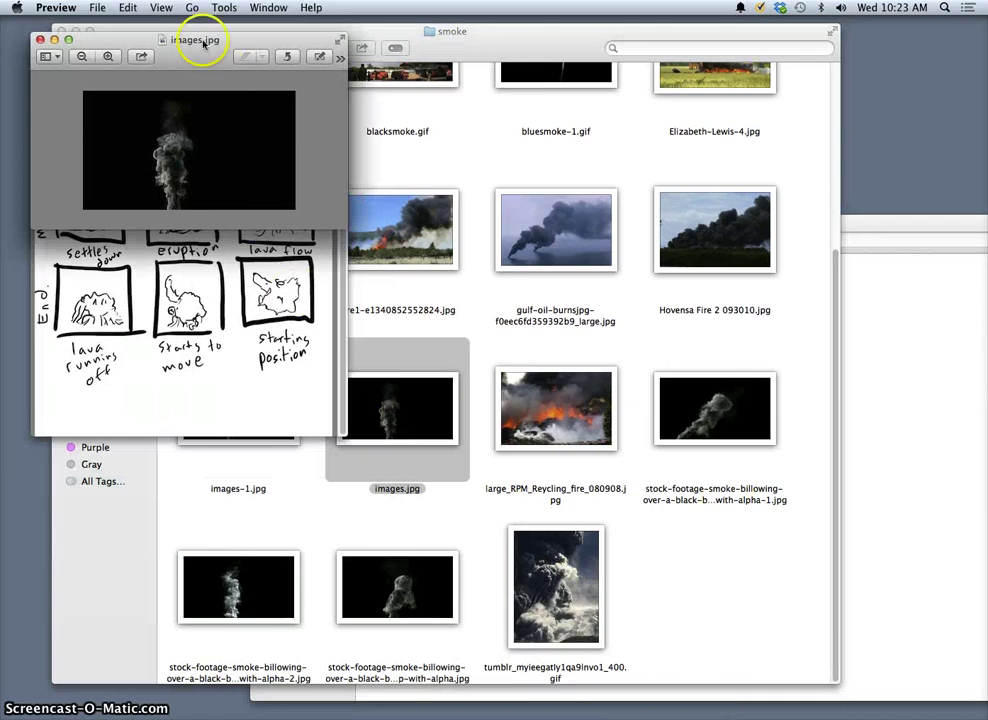
click(161, 8)
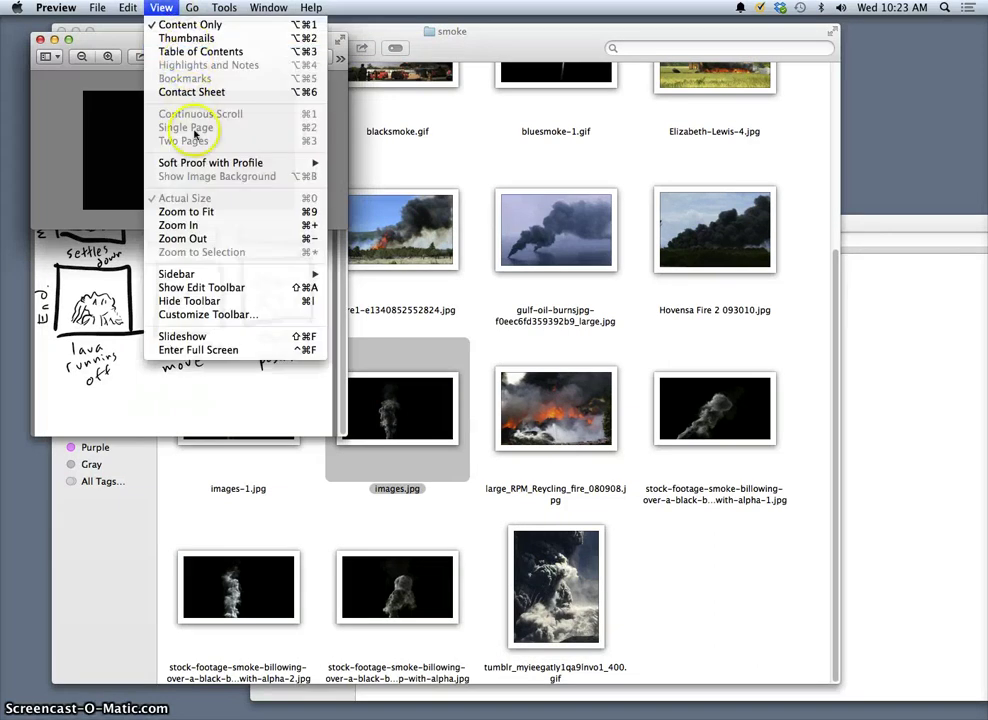
click(130, 173)
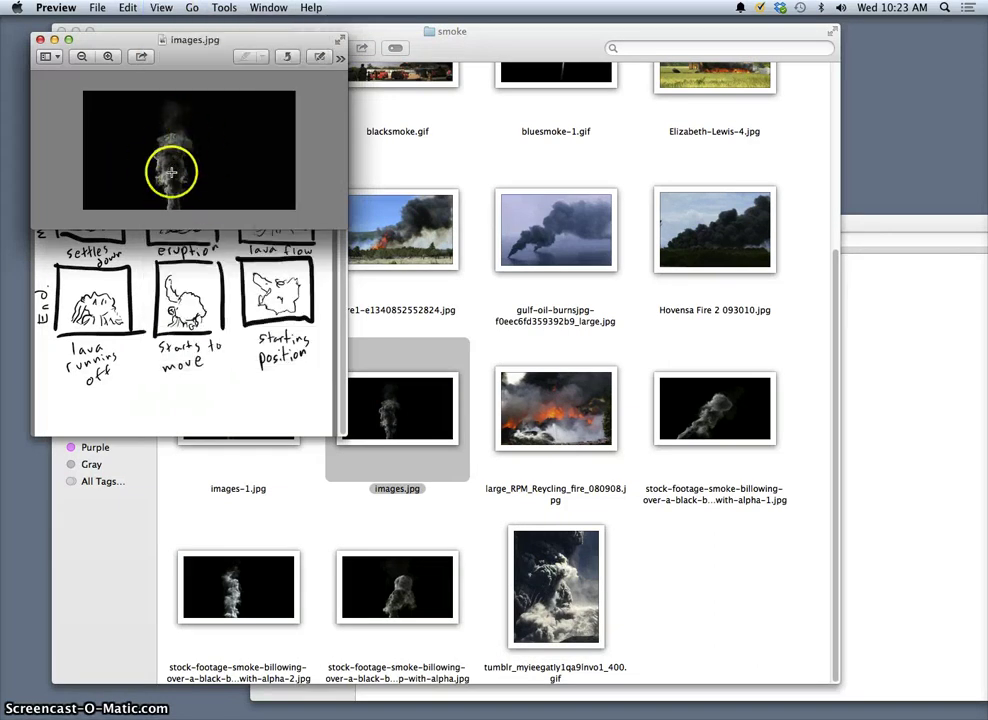
click(40, 39)
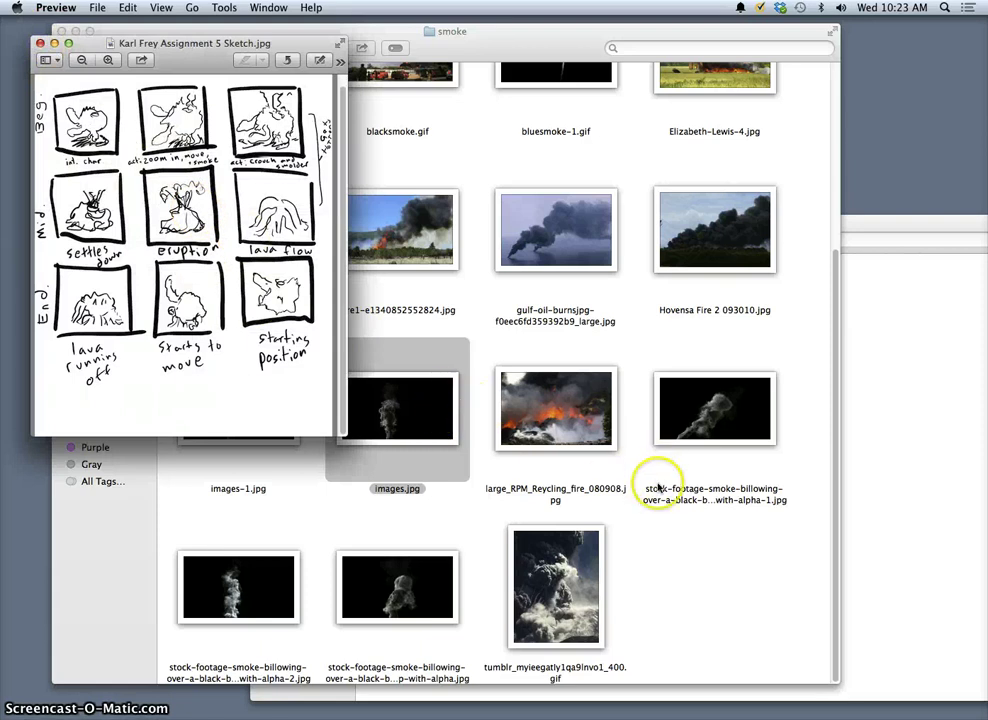
click(652, 542)
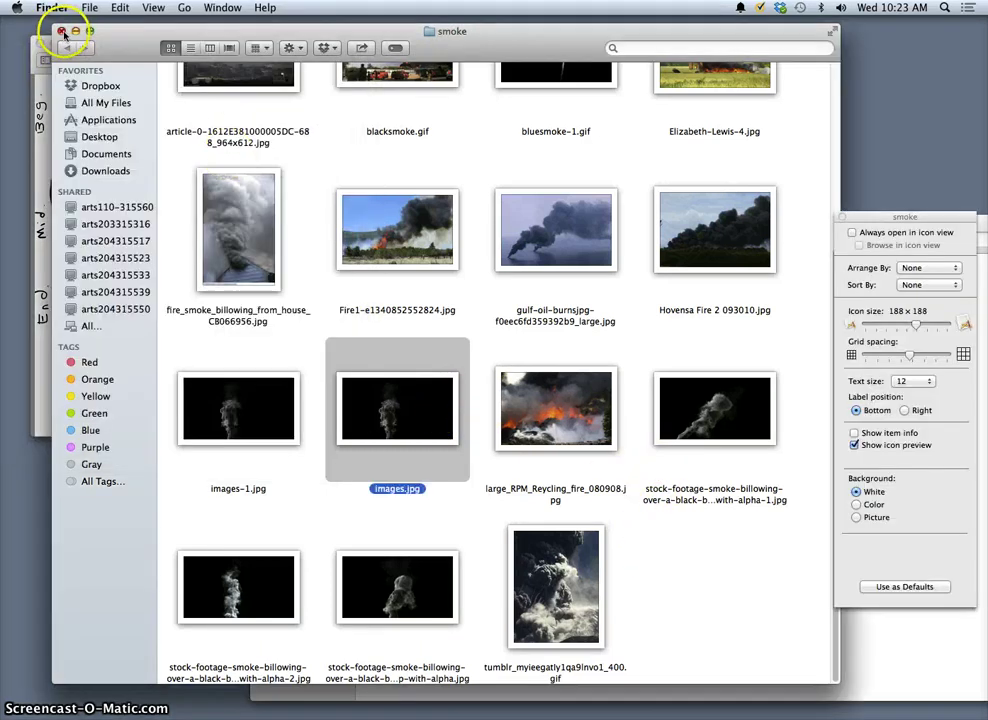
Step: Close smoke and view the volcanic eruption GIFs at about 192×192, then close that folder
click(62, 33)
double_click(535, 55)
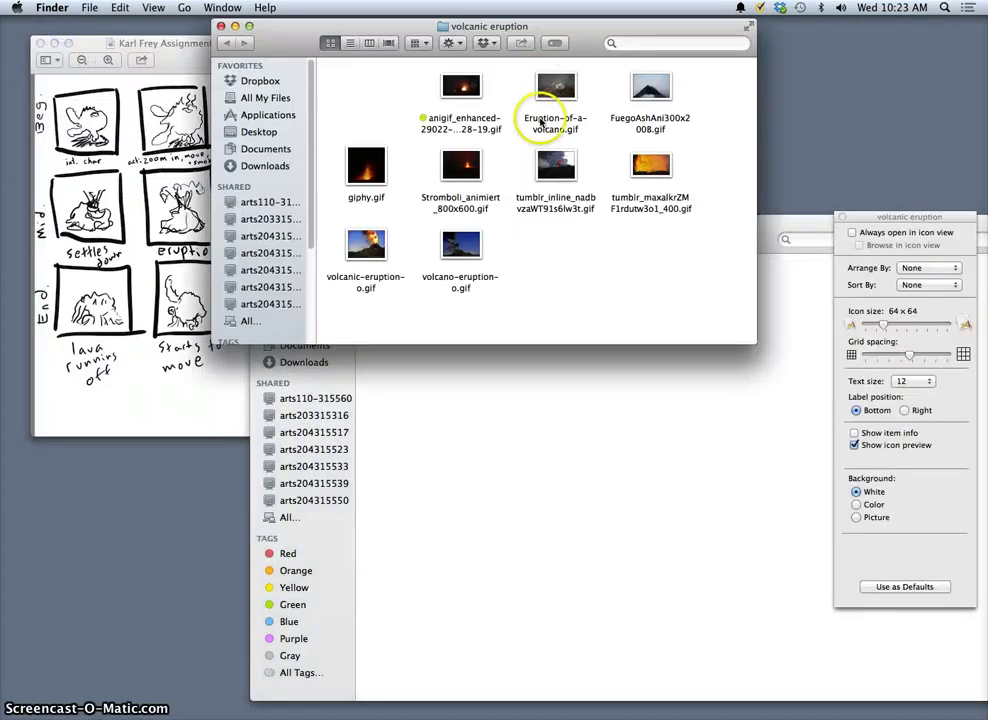
drag(753, 340, 918, 635)
drag(651, 90, 342, 311)
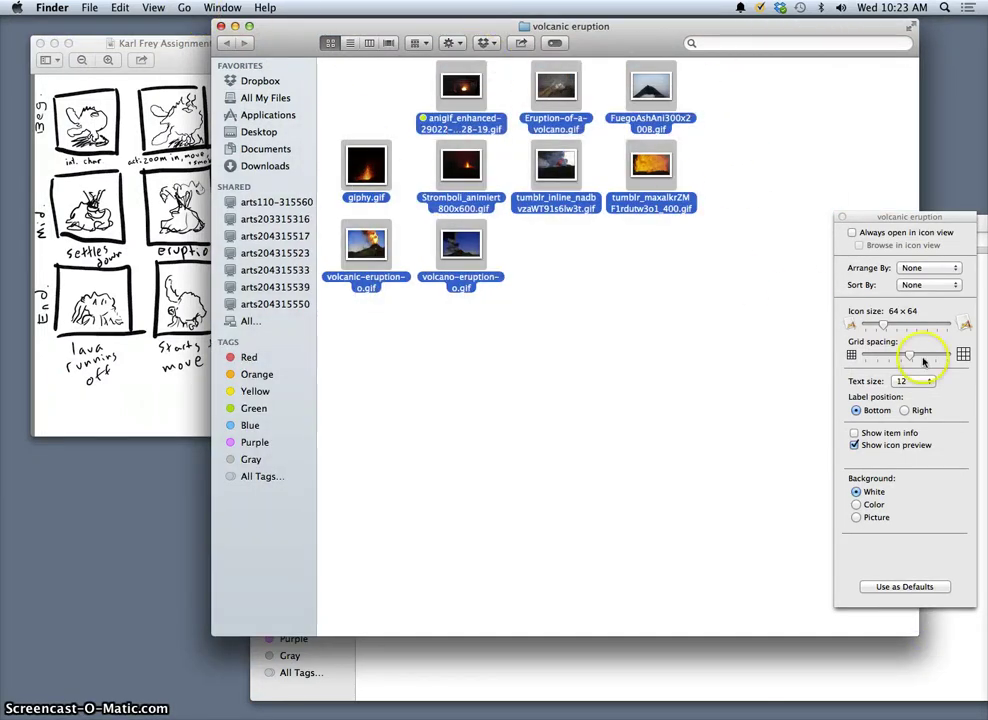
drag(884, 326, 911, 337)
click(749, 454)
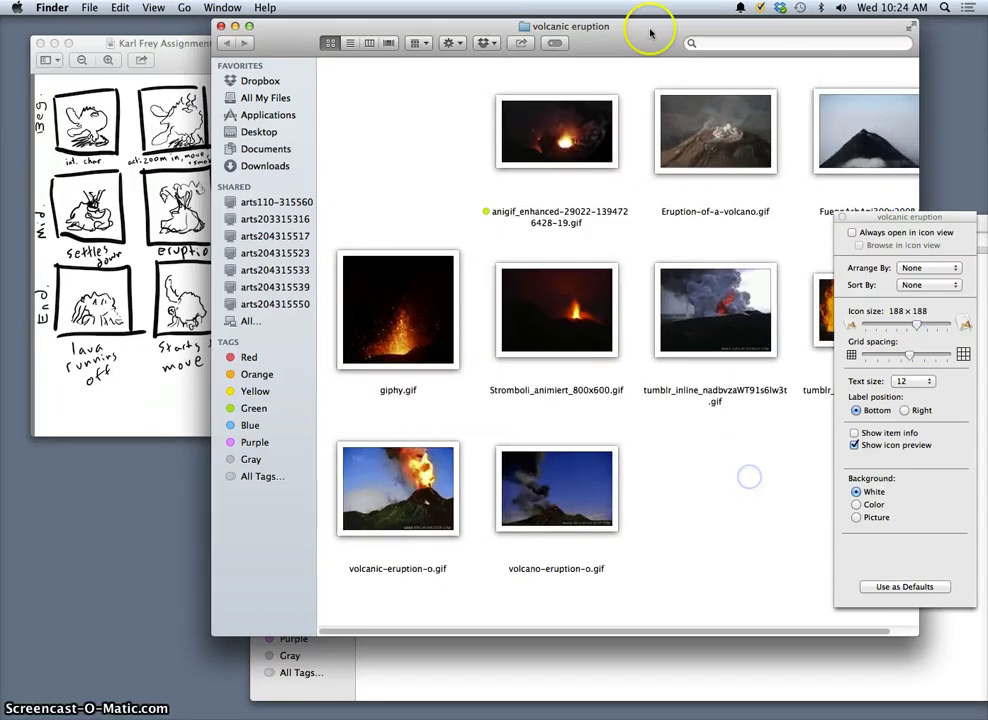
drag(467, 32, 392, 45)
click(147, 40)
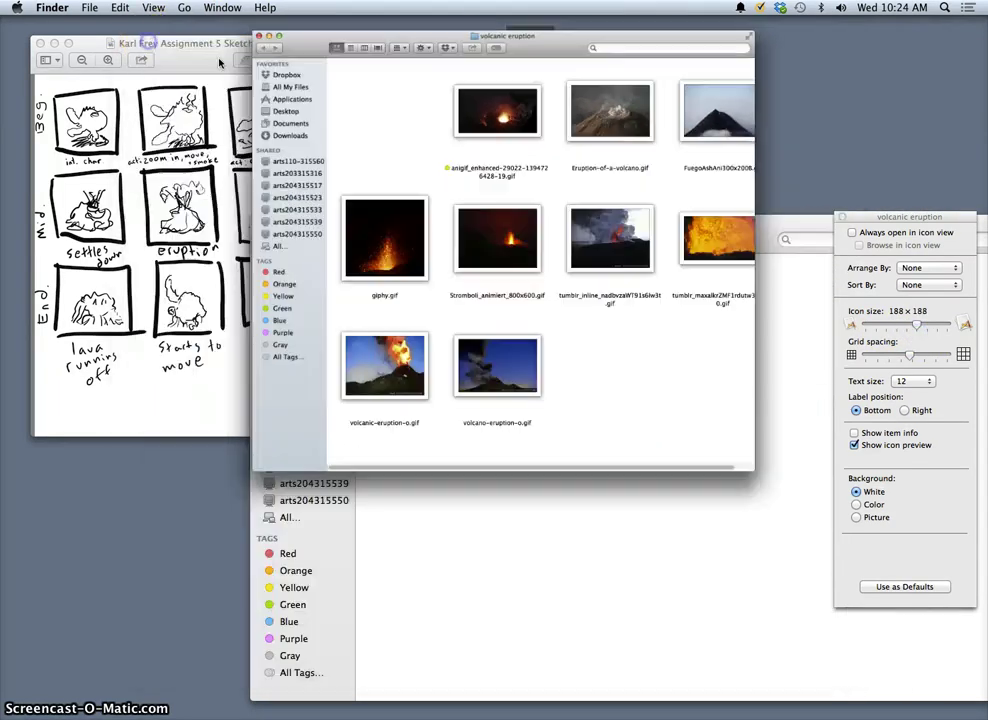
Step: Open the lava flow folder and show its 13 images as 144×144 thumbnails
click(596, 57)
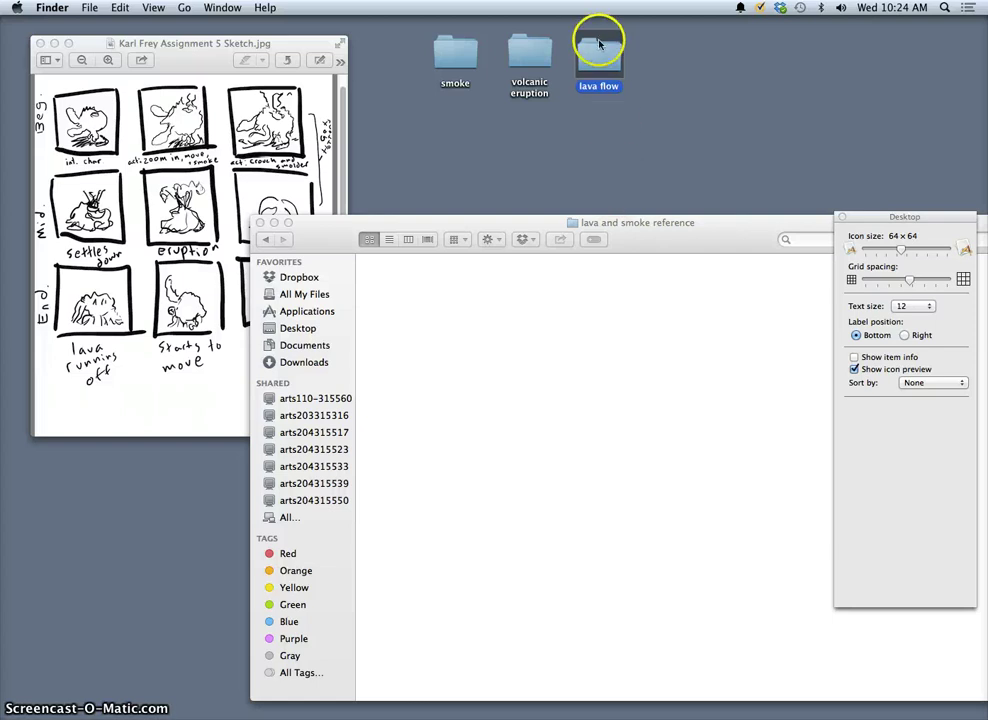
double_click(598, 63)
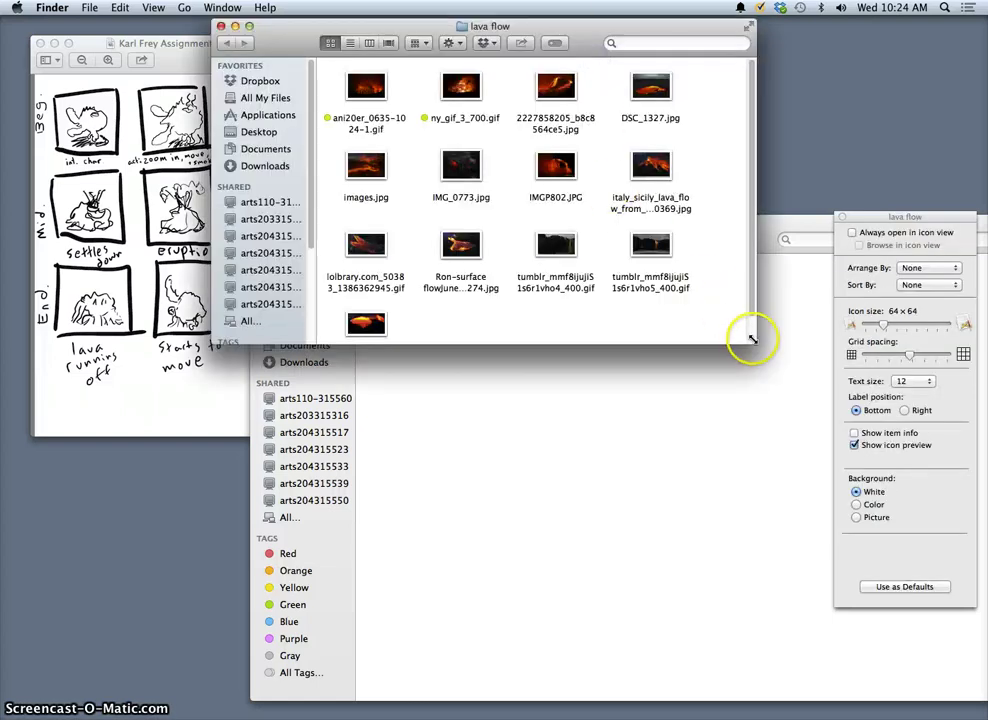
drag(789, 450, 838, 632)
drag(729, 404, 324, 66)
drag(885, 330, 907, 330)
click(811, 567)
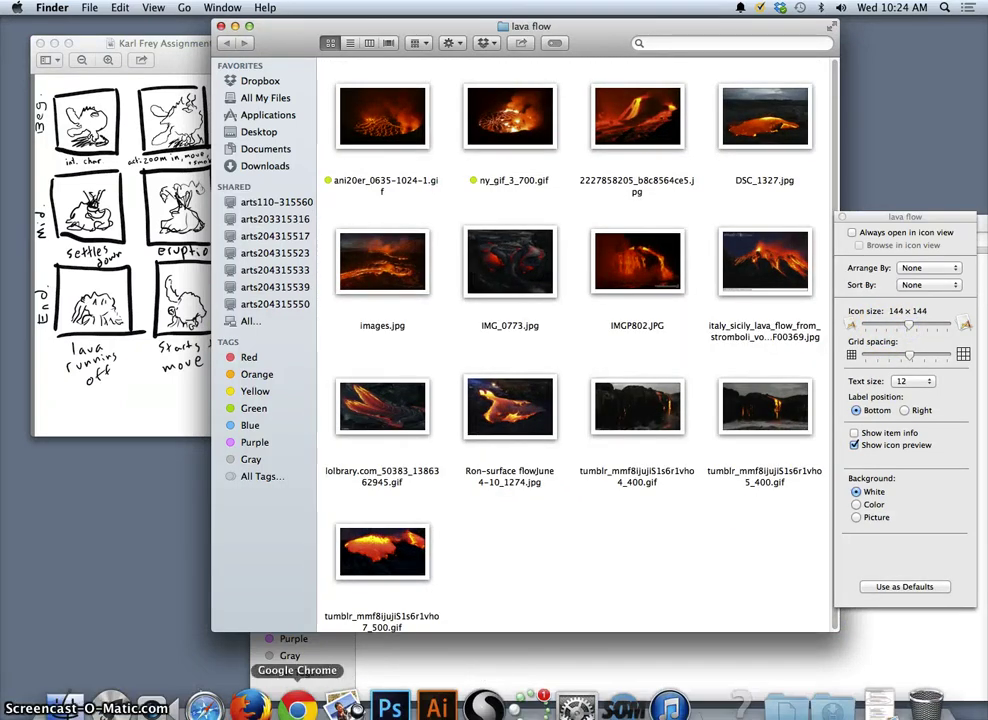
Step: Run a Google Images search for 'lava' in the browser
click(308, 704)
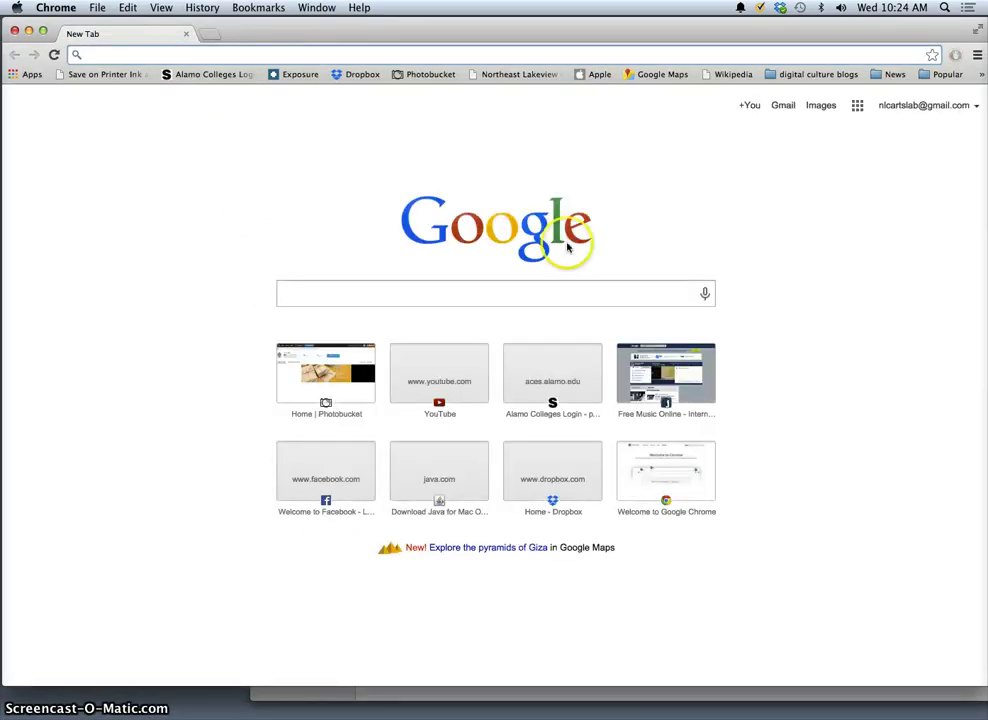
click(818, 106)
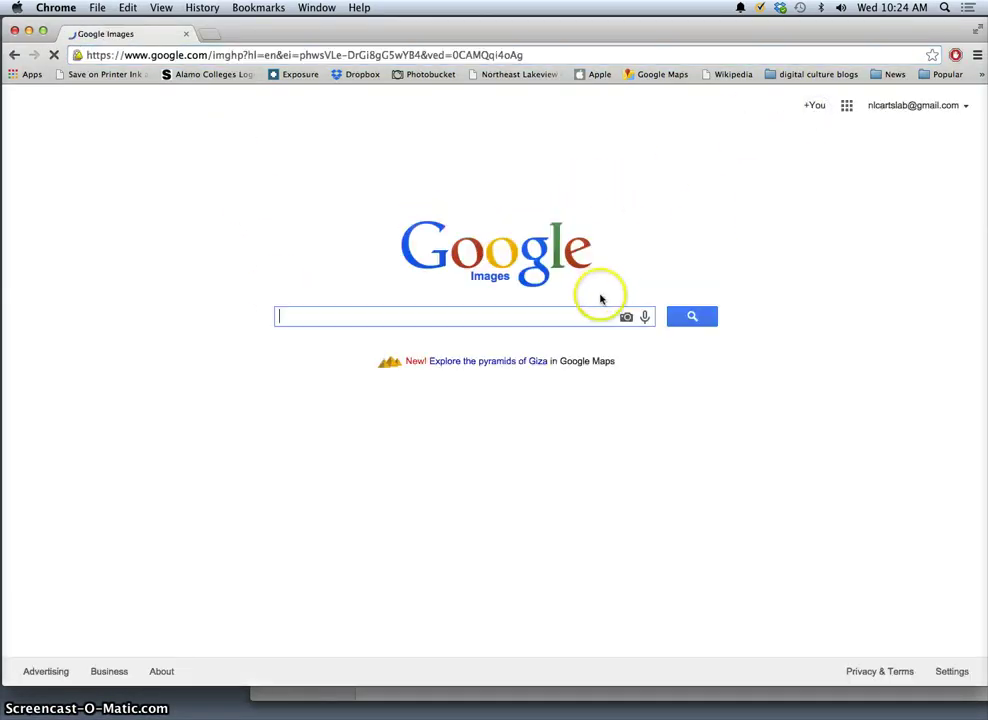
text(lava)
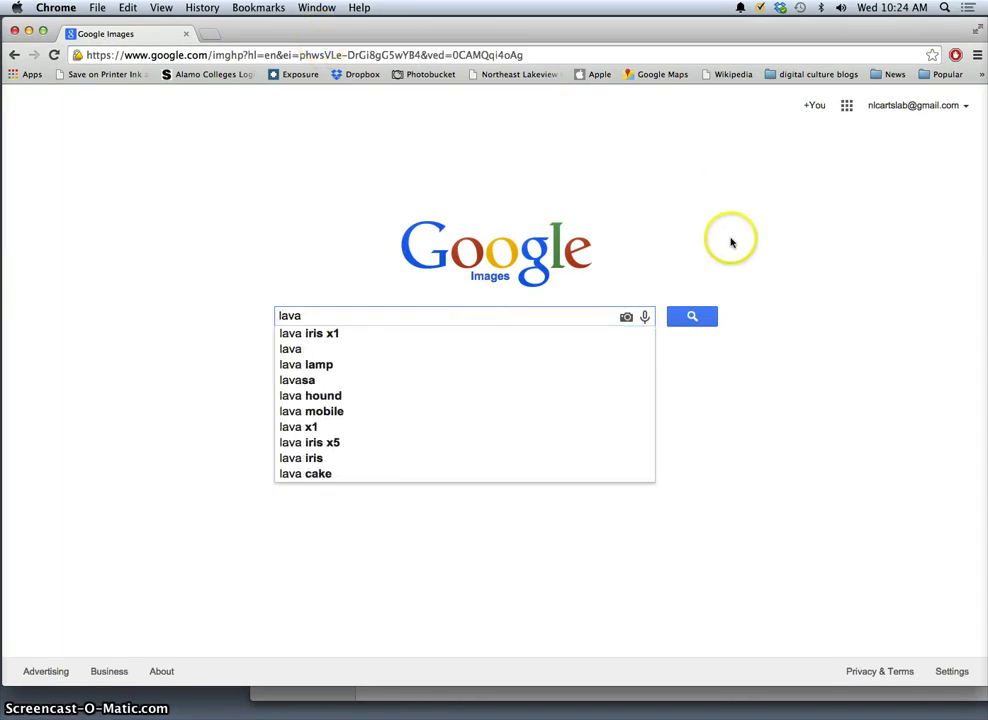
click(690, 320)
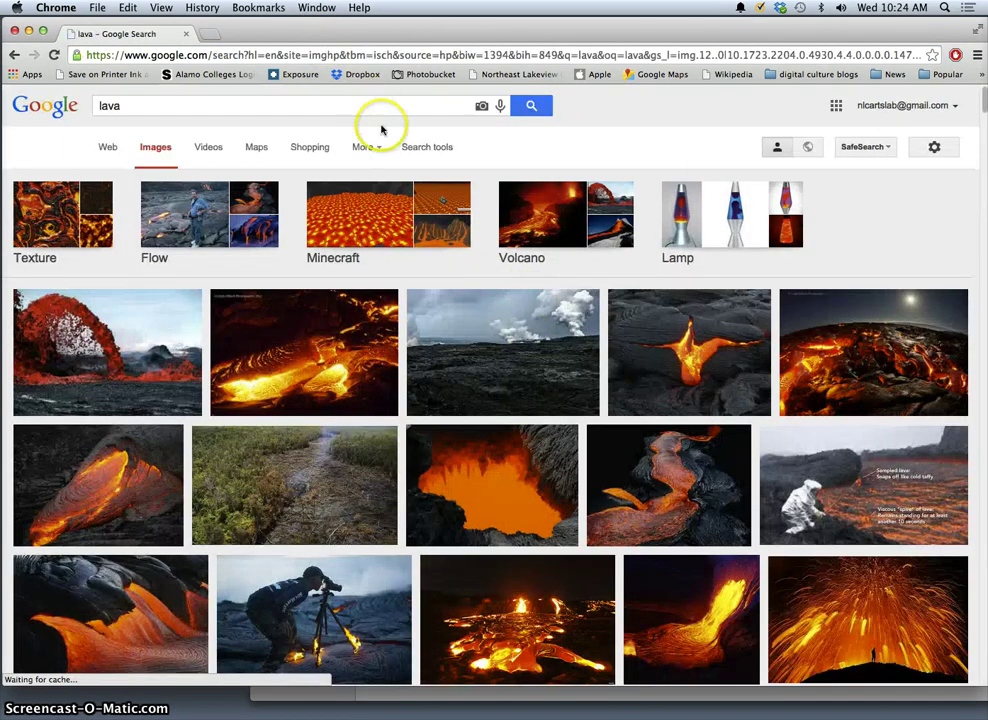
Step: Filter the lava results to Type: Animated and lower the browser window
click(420, 150)
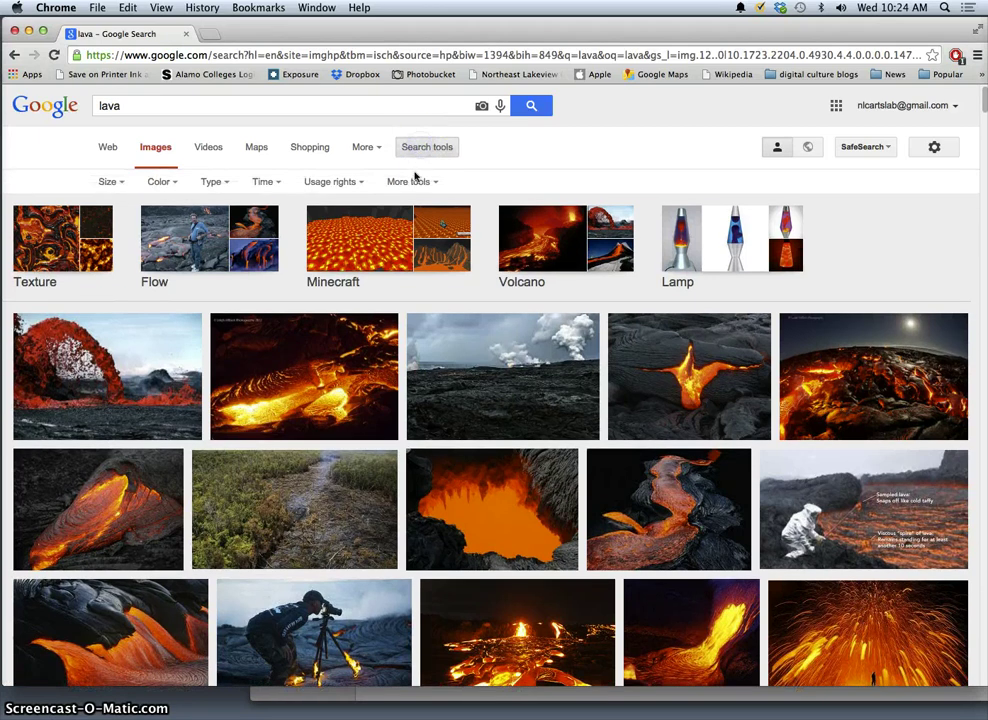
click(228, 187)
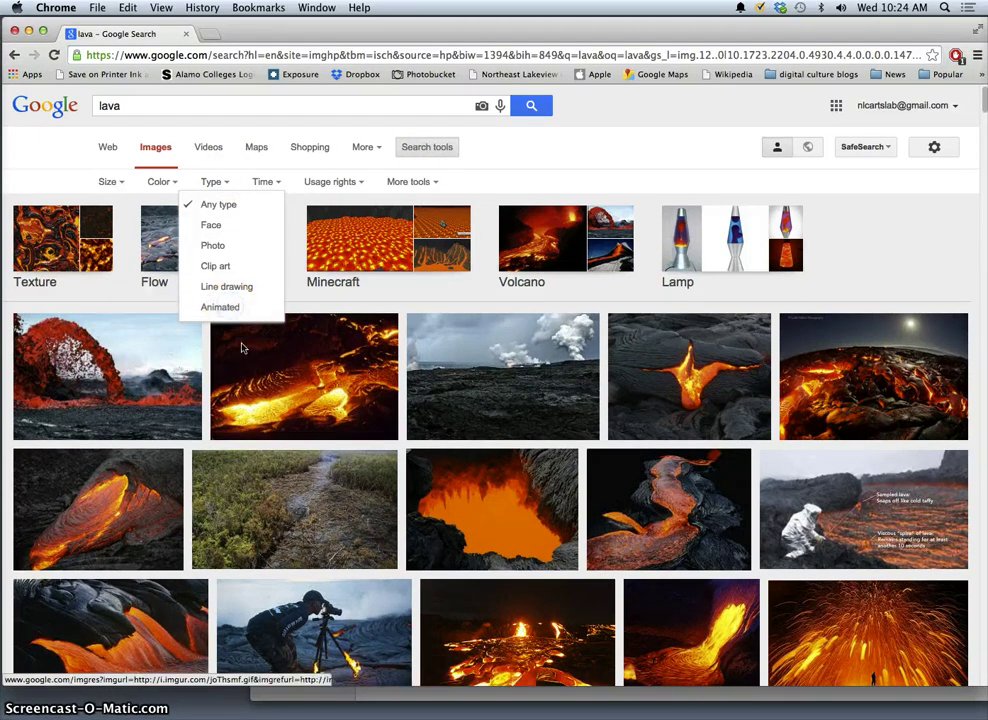
click(222, 308)
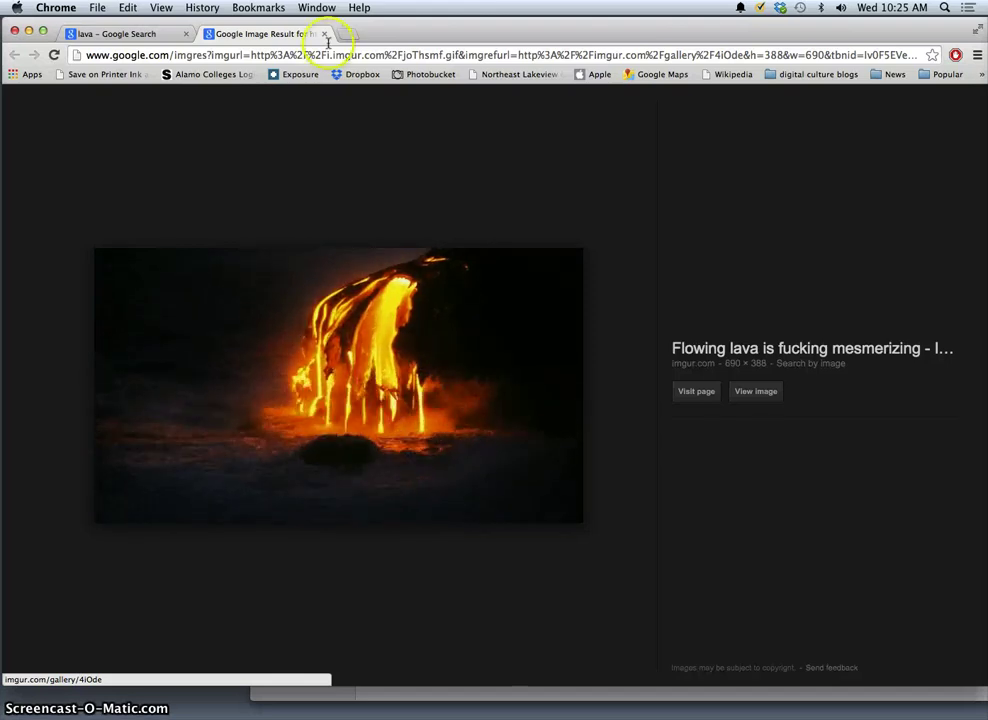
click(152, 33)
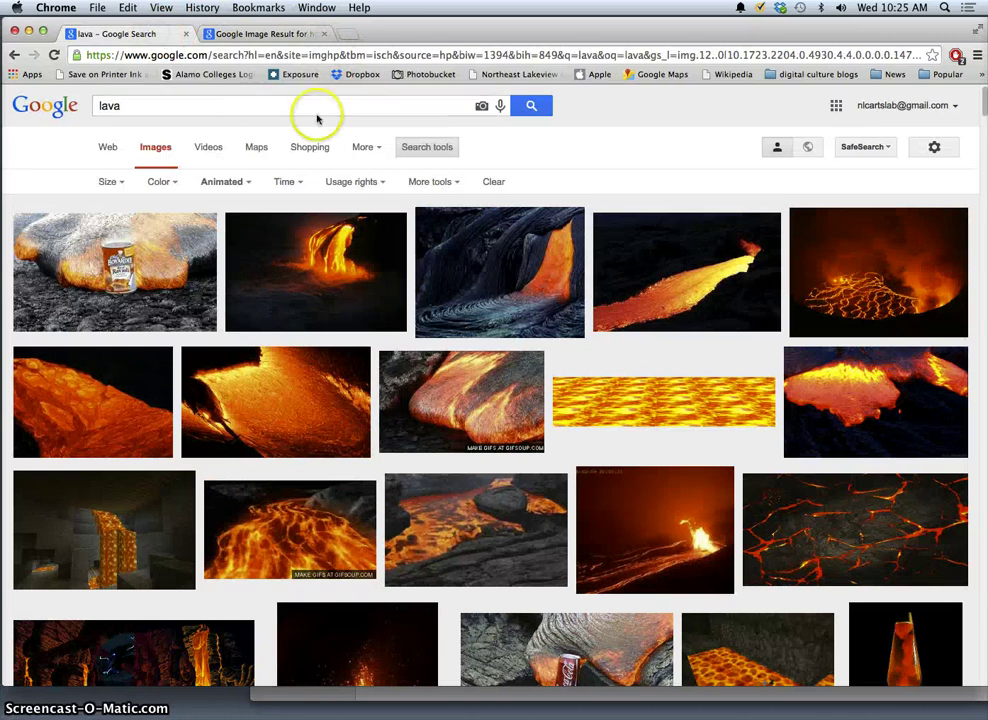
drag(397, 28, 389, 460)
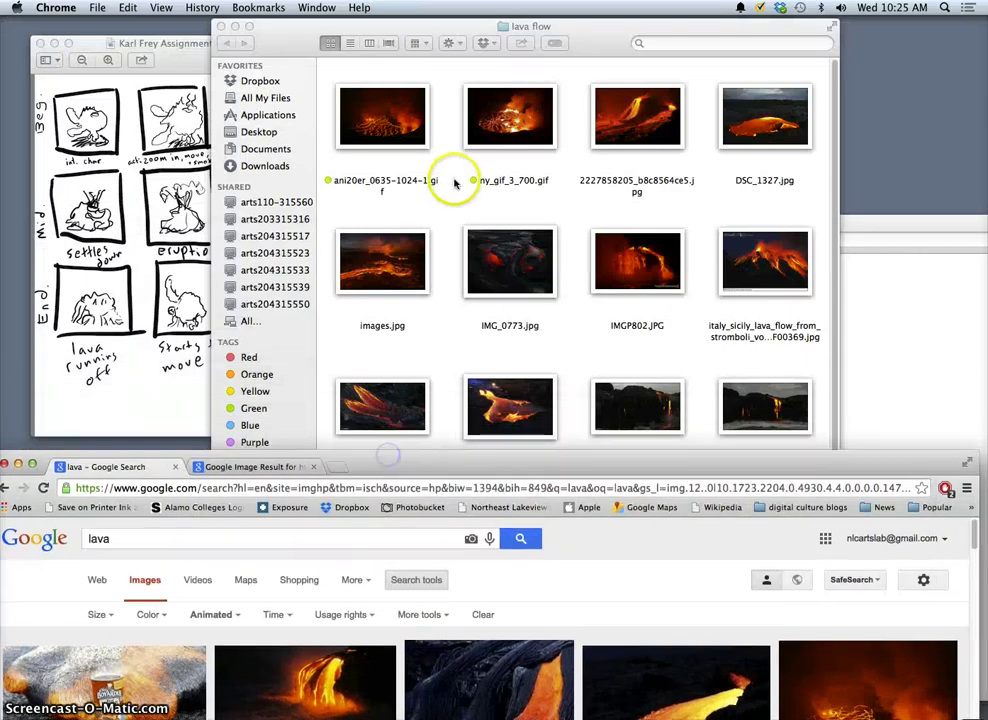
Step: Look through the first lava GIF's frames in Preview, then close it
click(452, 183)
double_click(405, 137)
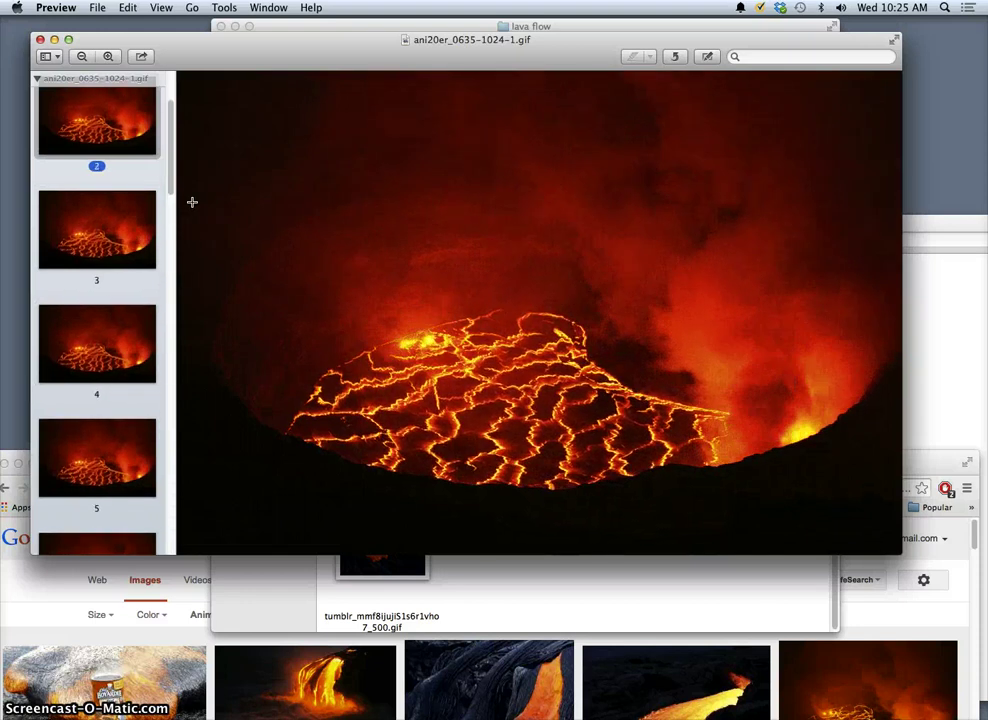
click(197, 199)
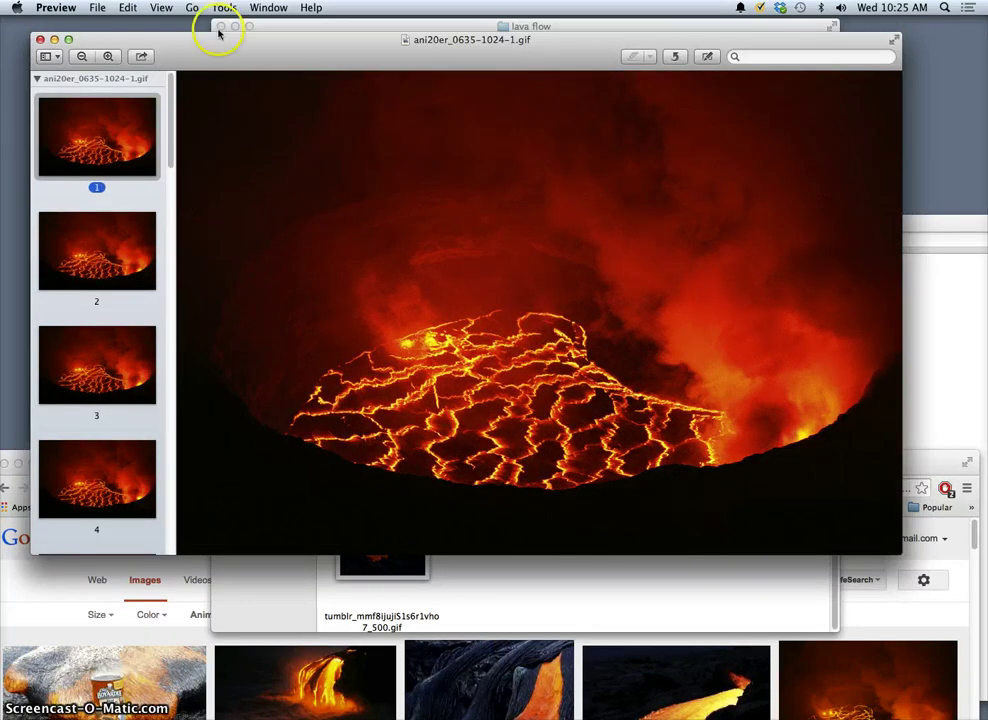
click(39, 40)
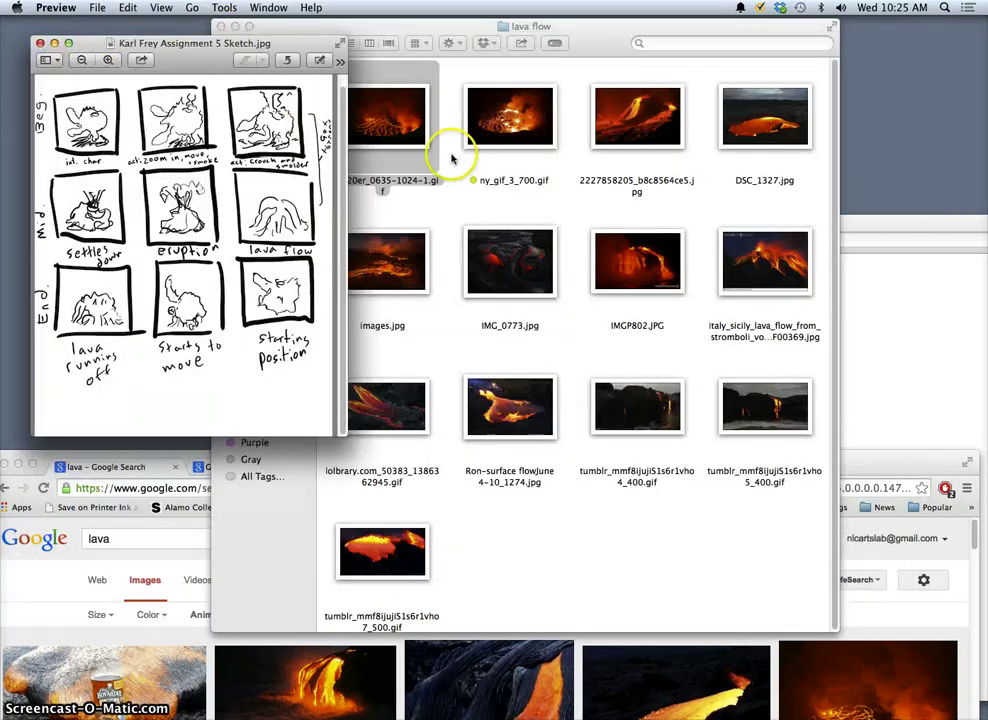
Step: Close the lava flow window and return to the Assignment 5 Gif Animation Transformation folder
click(453, 162)
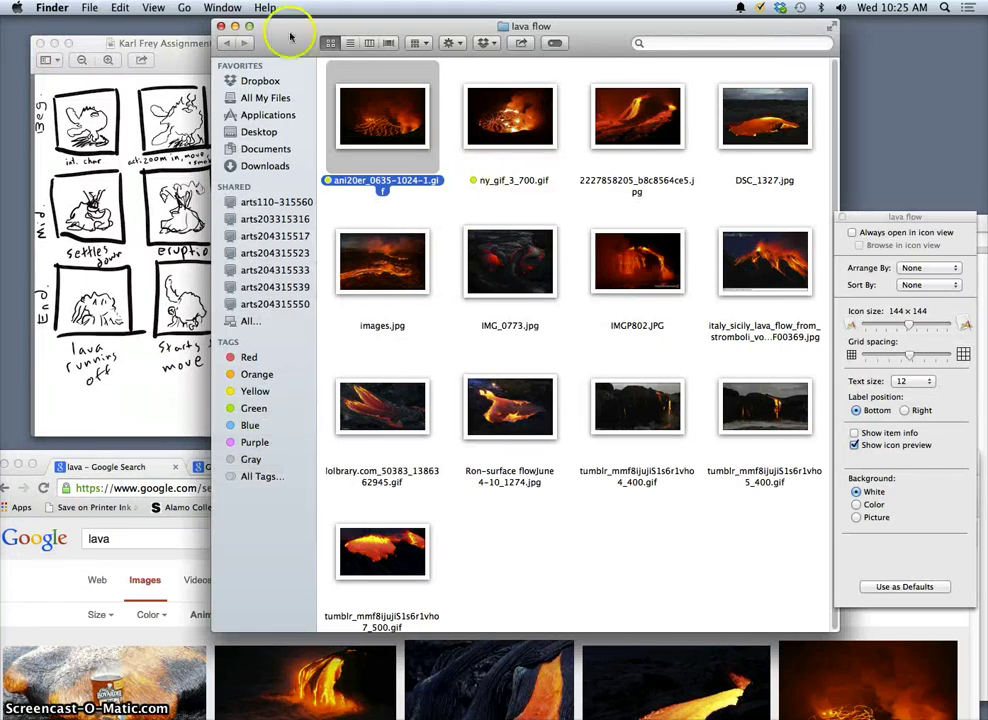
click(221, 27)
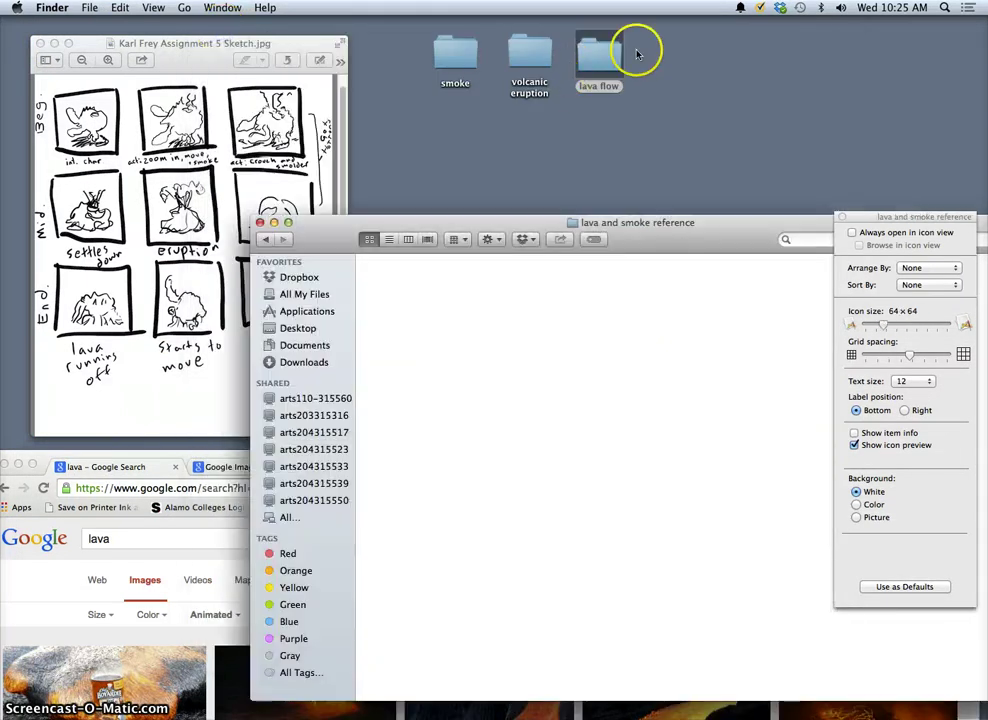
click(269, 241)
drag(386, 218, 208, 196)
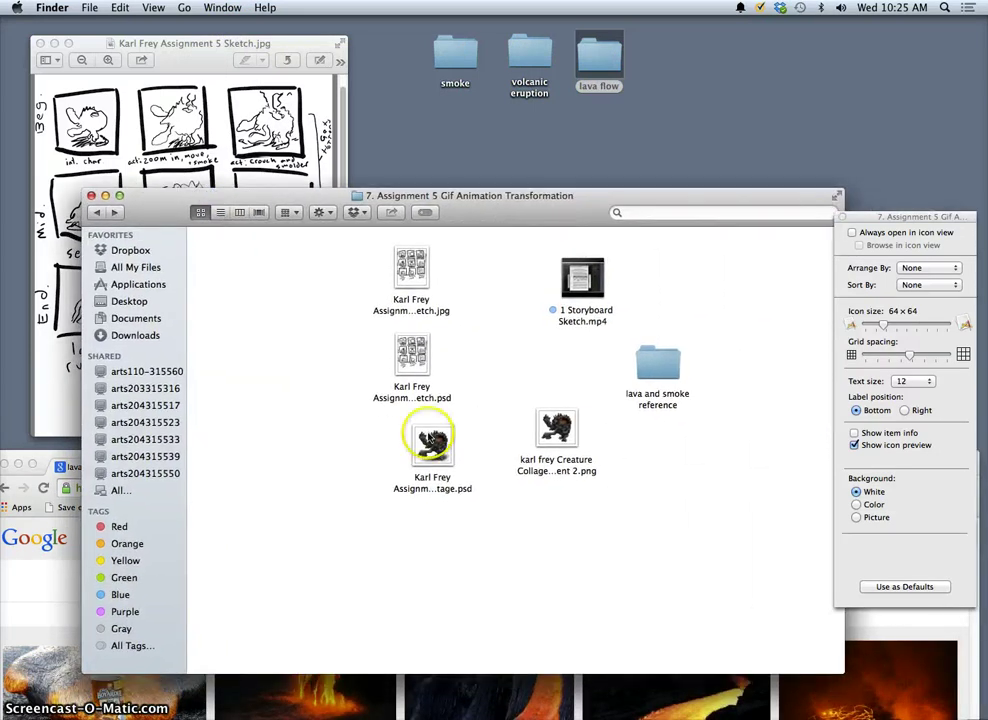
Step: Open the Assignment 5 Stage psd and confirm Image Size is 1200×1200 px, 8×8 in, 150 ppi
double_click(437, 451)
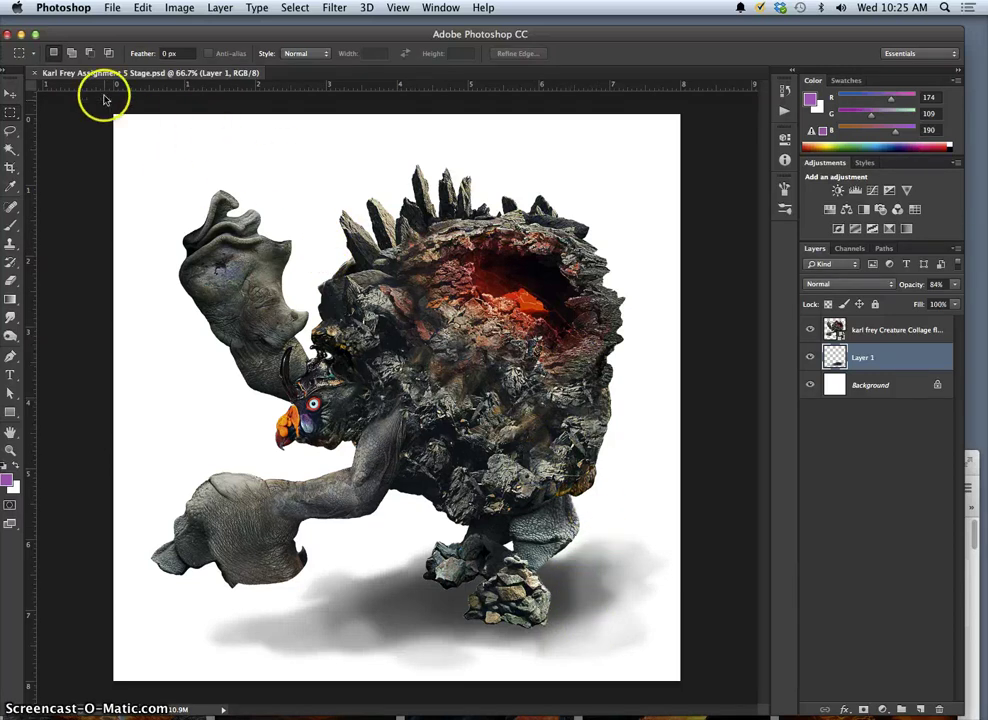
click(179, 7)
click(196, 120)
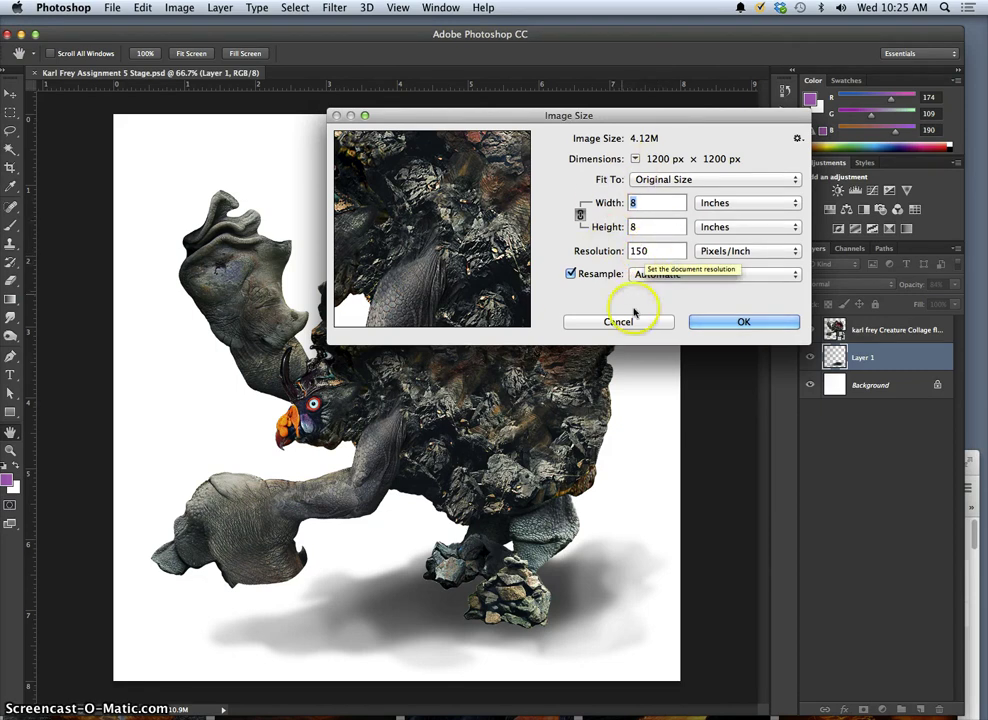
click(635, 226)
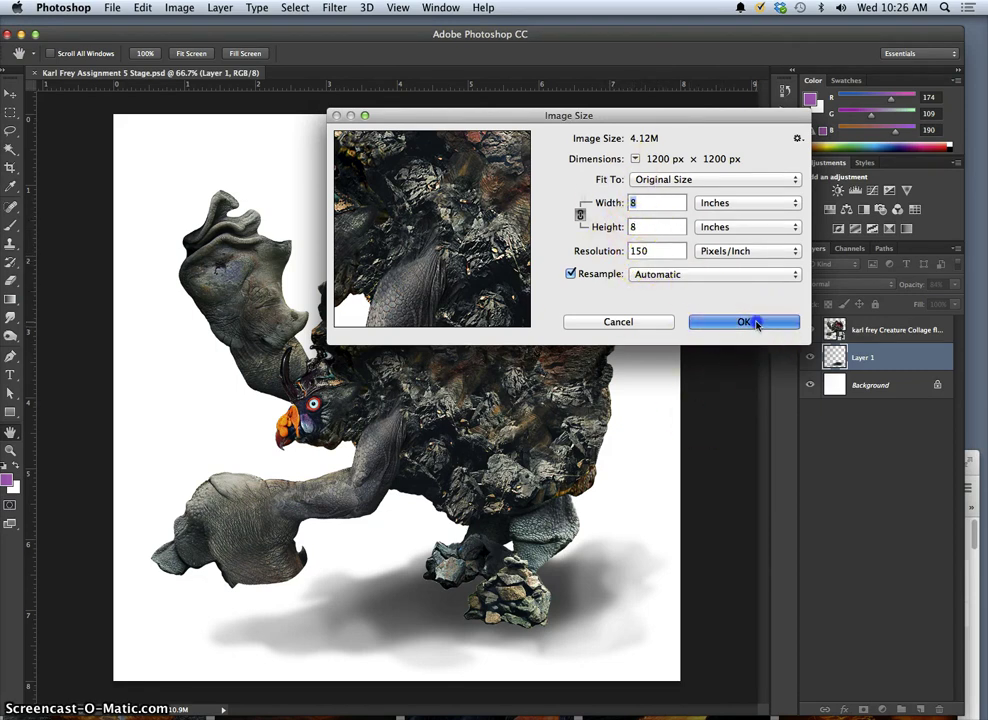
click(752, 323)
Step: Toggle the shadow and creature collage layers off and back on to inspect them
click(810, 357)
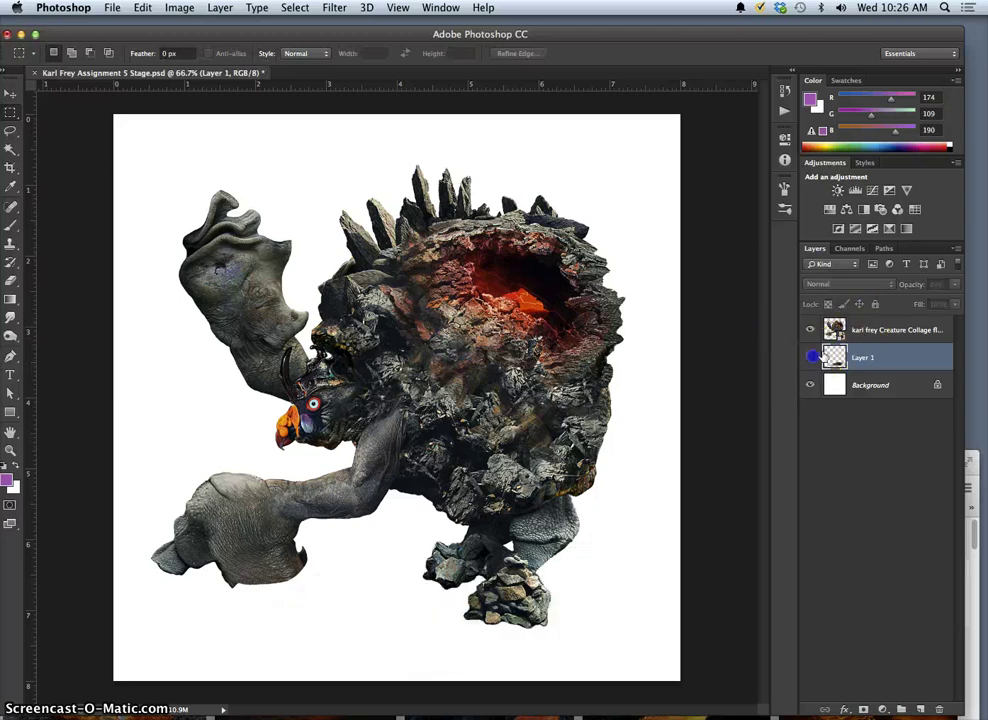
click(811, 330)
click(811, 330)
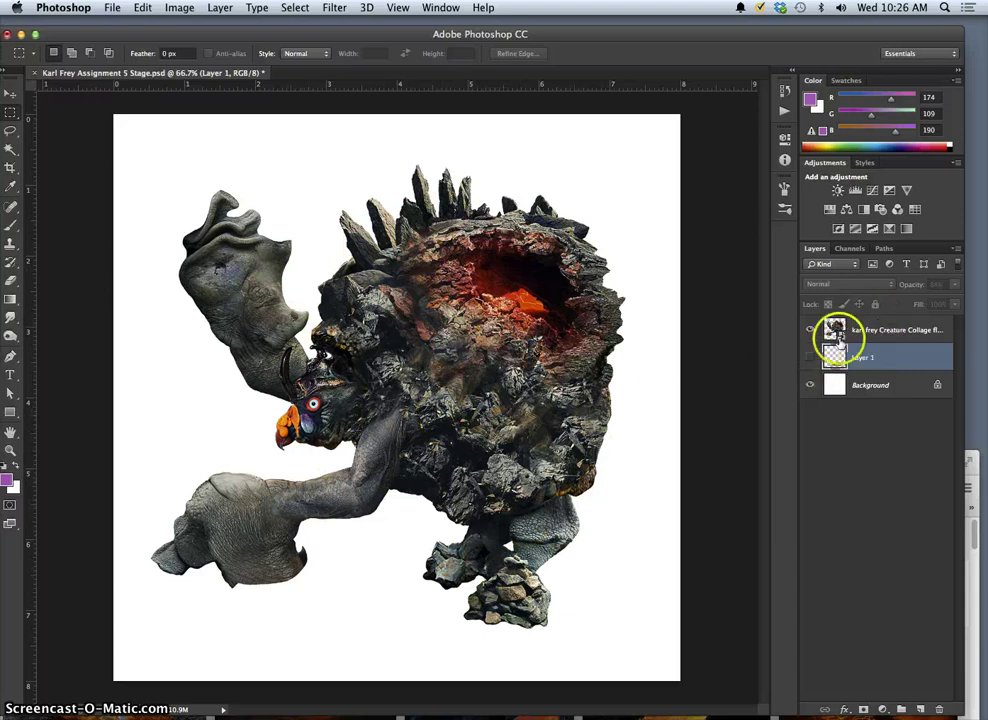
click(809, 358)
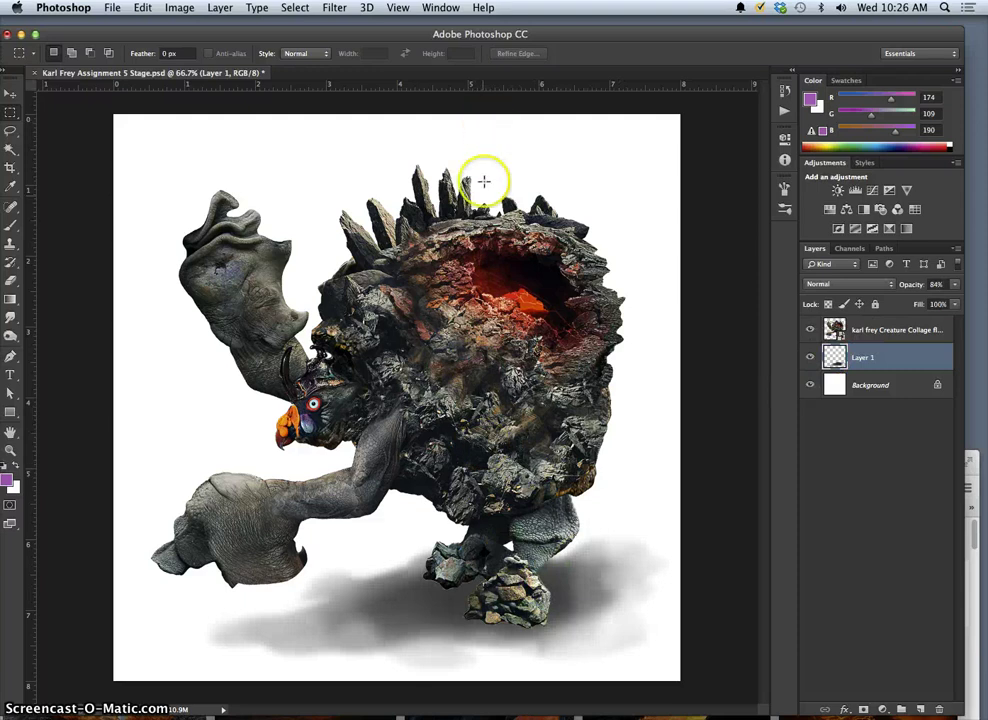
Step: Set the shadow layer's Levels input sliders to black 44, midtone 0.71 and white 202
click(179, 7)
mouse_move(291, 50)
click(336, 60)
drag(760, 276, 823, 278)
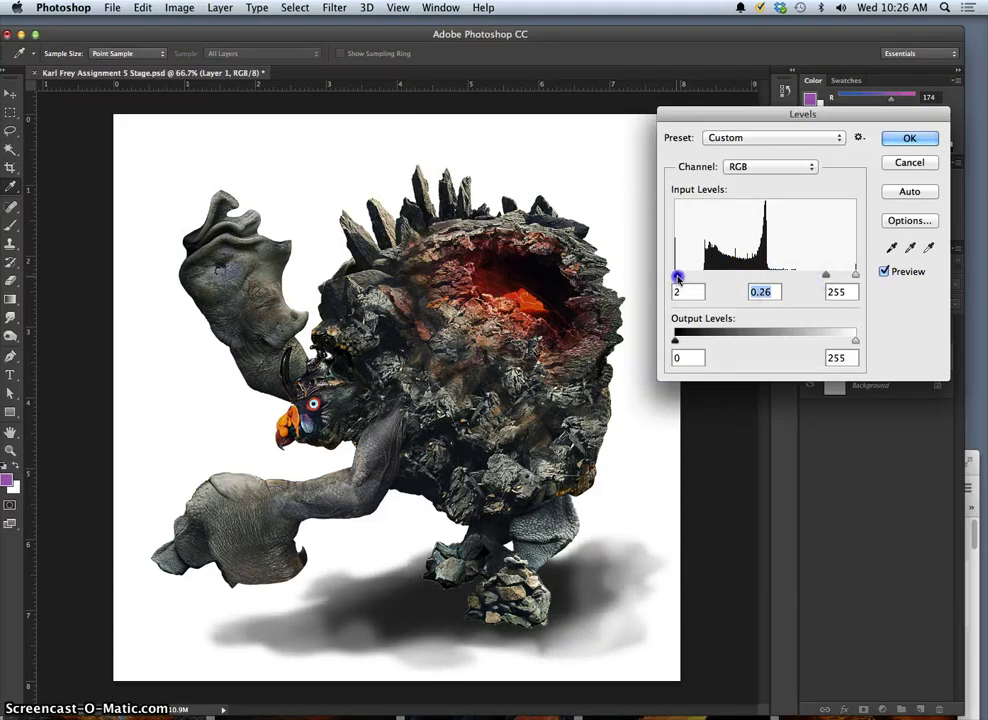
drag(708, 275, 705, 275)
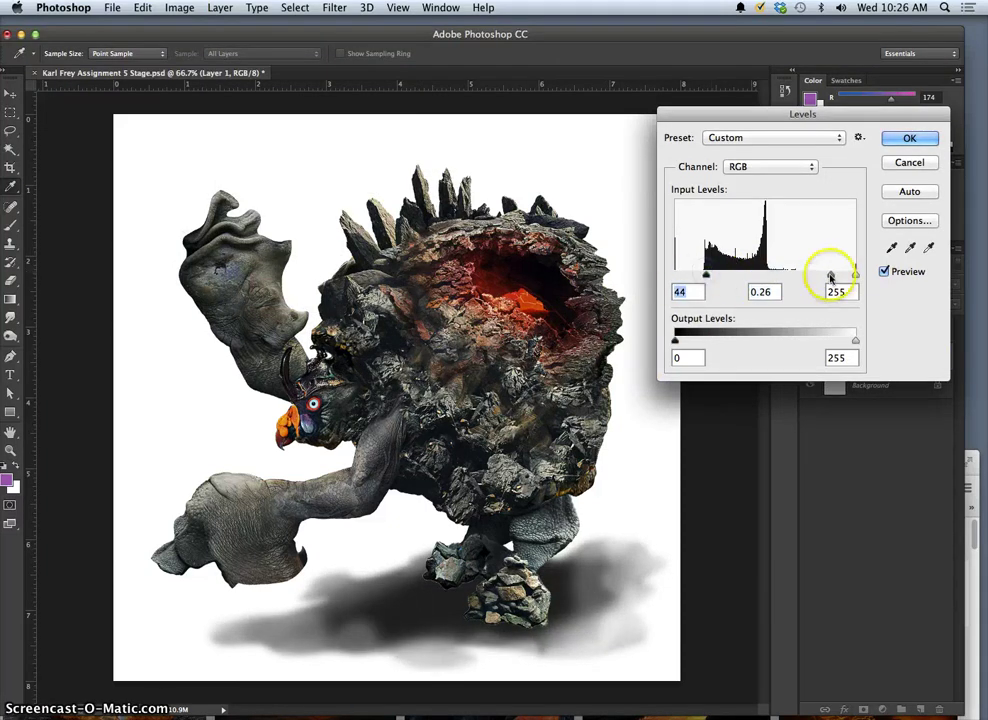
mouse_move(831, 275)
mouse_down()
mouse_move(795, 277)
mouse_move(851, 277)
mouse_move(800, 279)
mouse_move(817, 282)
mouse_up()
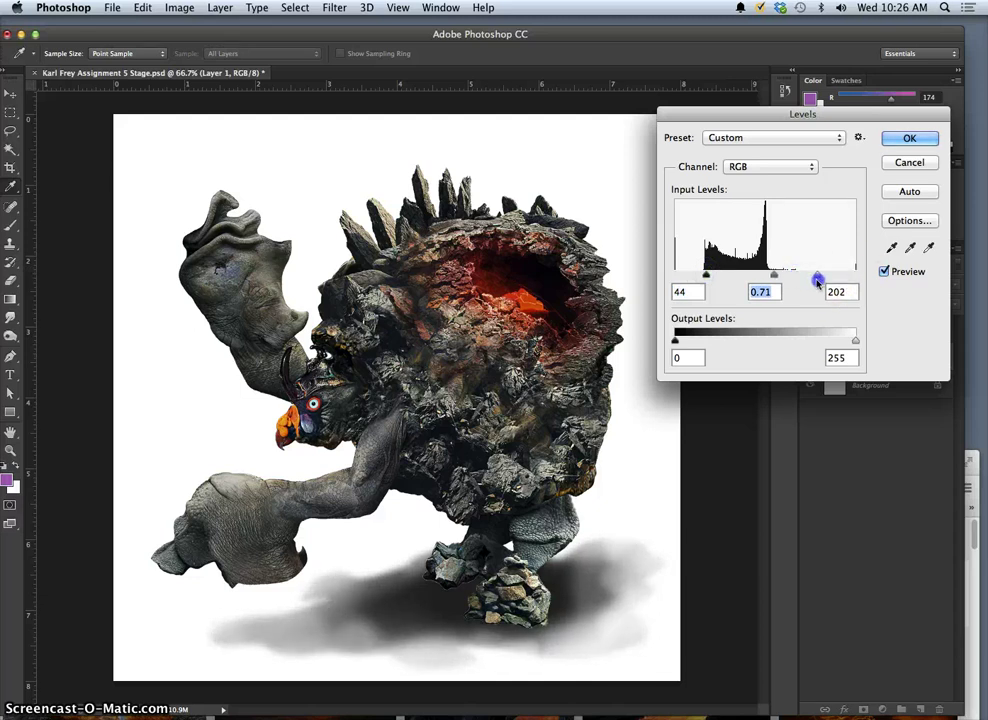
Step: Commit the Levels change and erase the shadow under the left foot and stray shadow beside the body
click(909, 139)
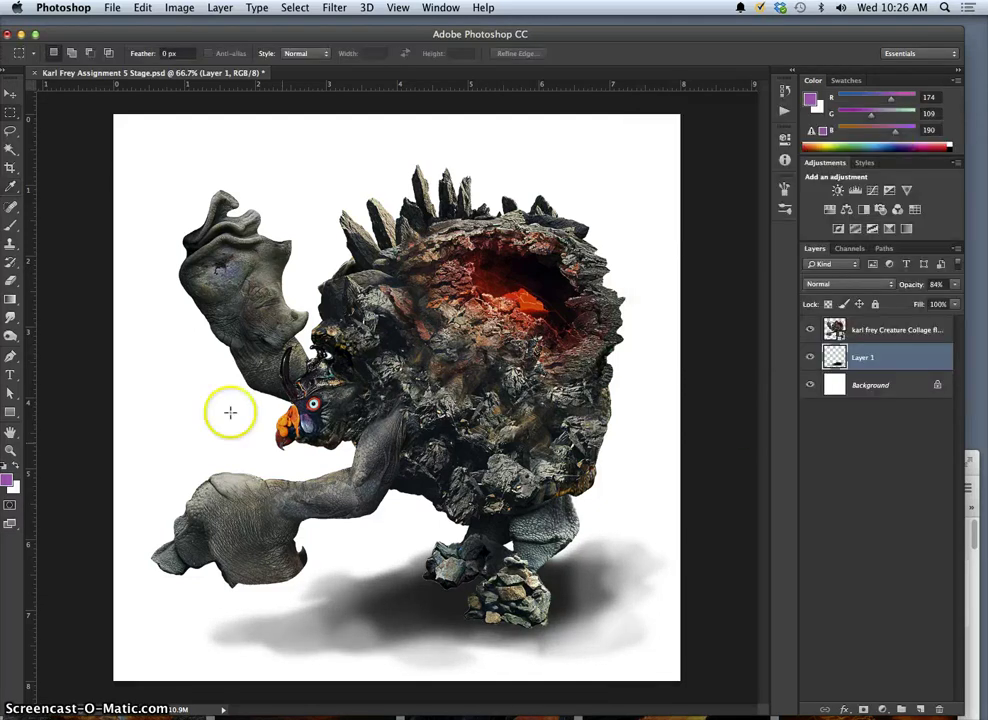
click(10, 281)
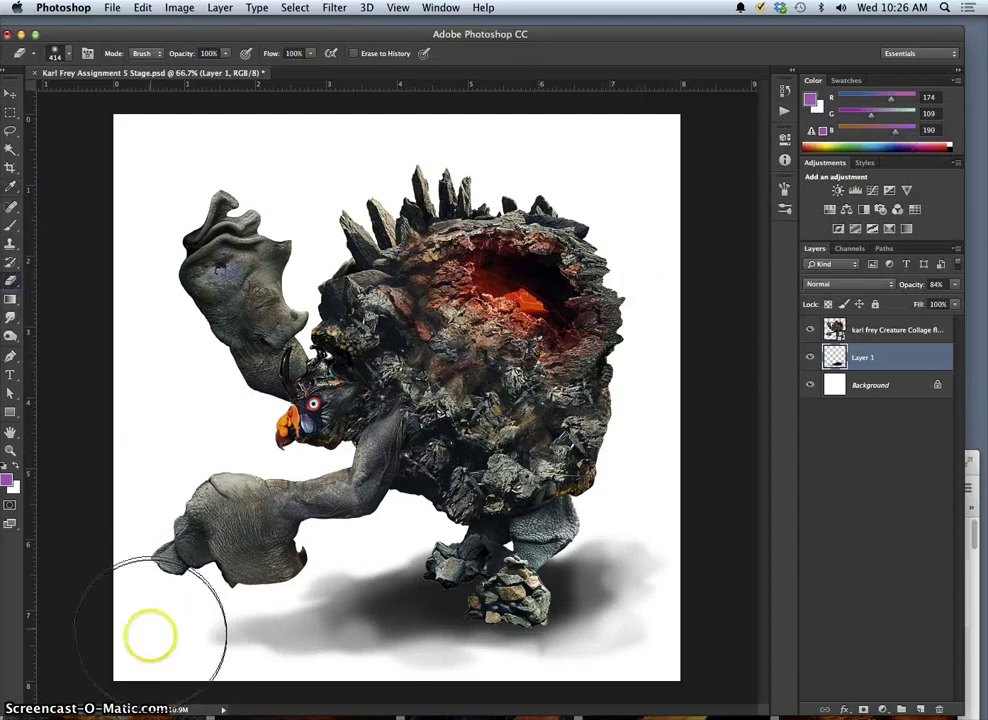
drag(227, 670, 361, 661)
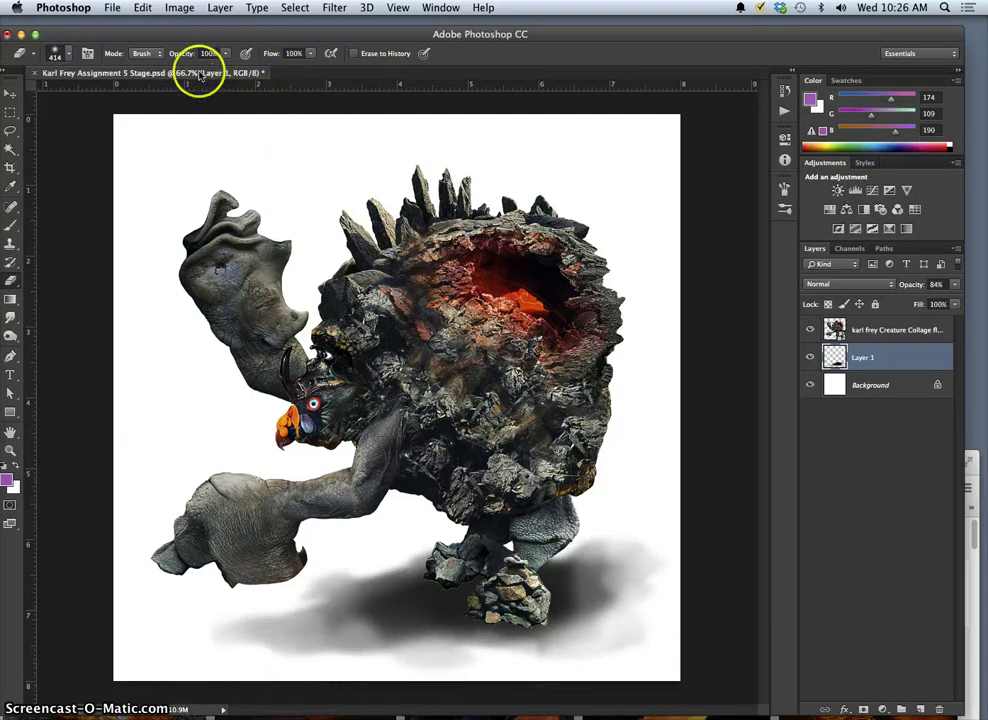
mouse_move(243, 606)
mouse_down()
mouse_move(268, 628)
mouse_move(390, 627)
mouse_up()
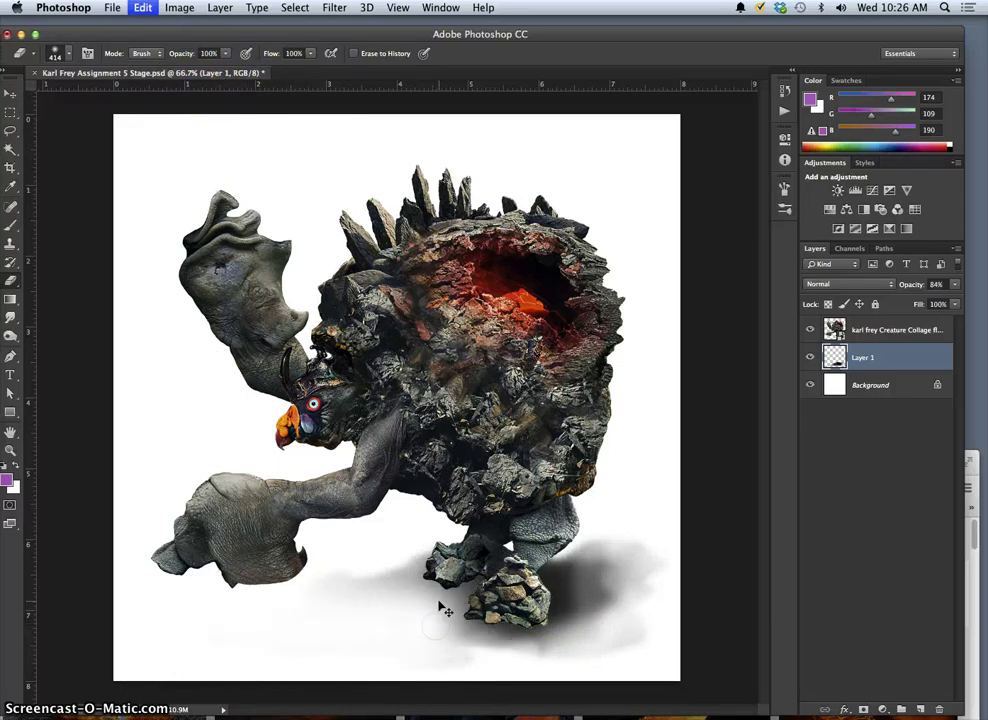
key(ctrl+z)
click(320, 640)
click(221, 662)
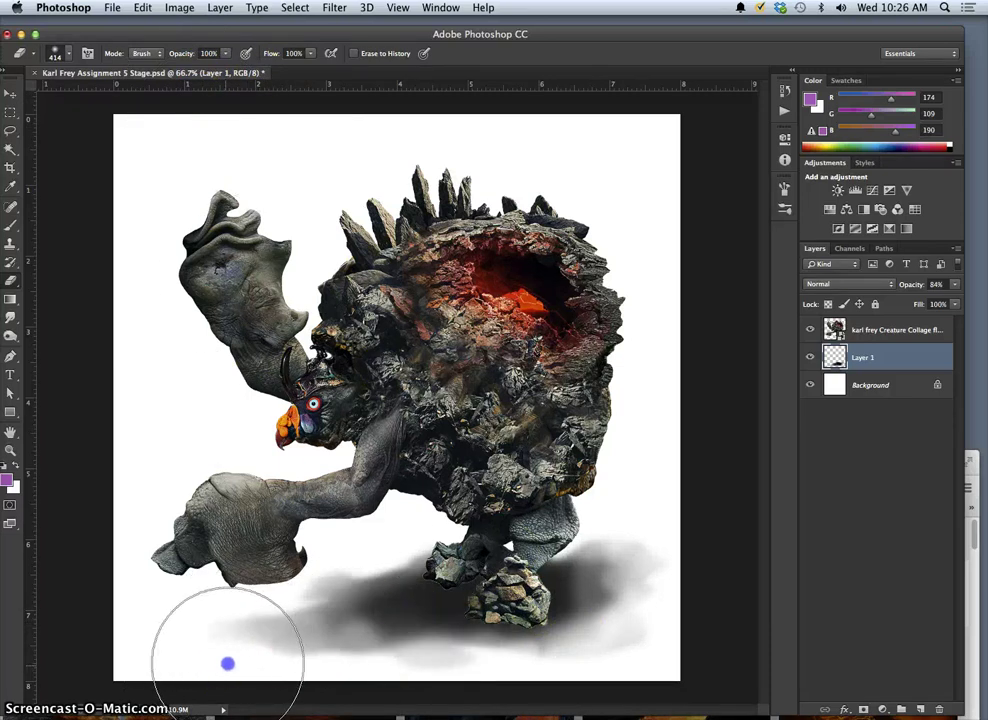
click(238, 575)
mouse_move(578, 498)
mouse_down()
mouse_move(639, 481)
mouse_move(565, 507)
mouse_move(637, 514)
mouse_move(690, 595)
mouse_move(591, 684)
mouse_move(492, 715)
mouse_move(406, 501)
mouse_move(388, 505)
mouse_move(345, 215)
mouse_up()
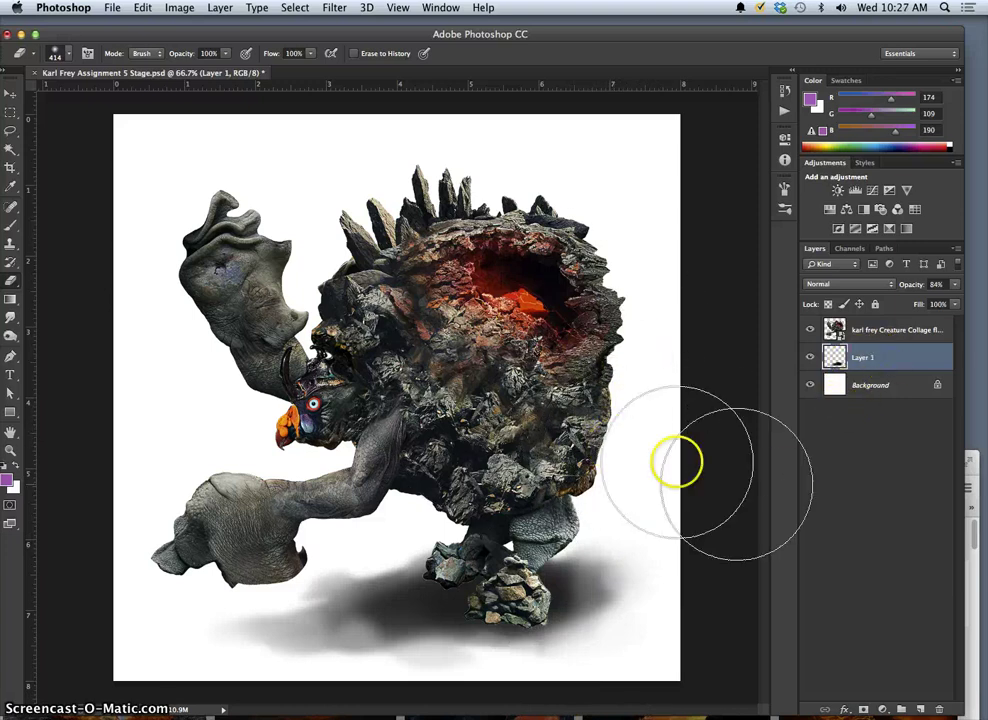
Step: Shift the Photoshop window and briefly hide the creature collage to view the shadow alone
drag(560, 40, 545, 38)
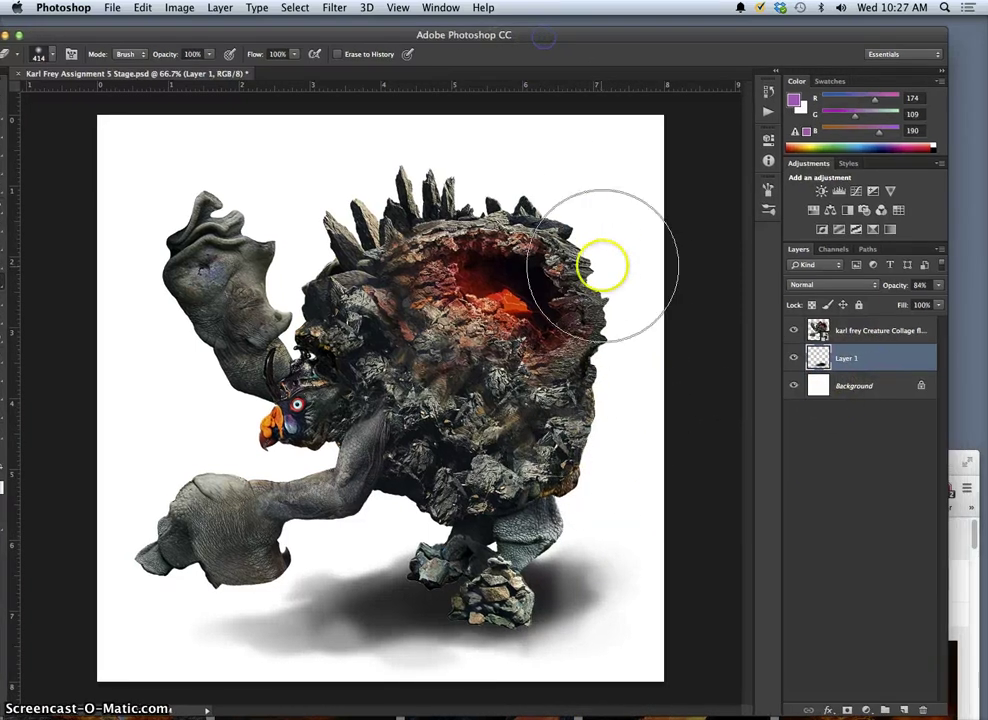
click(794, 329)
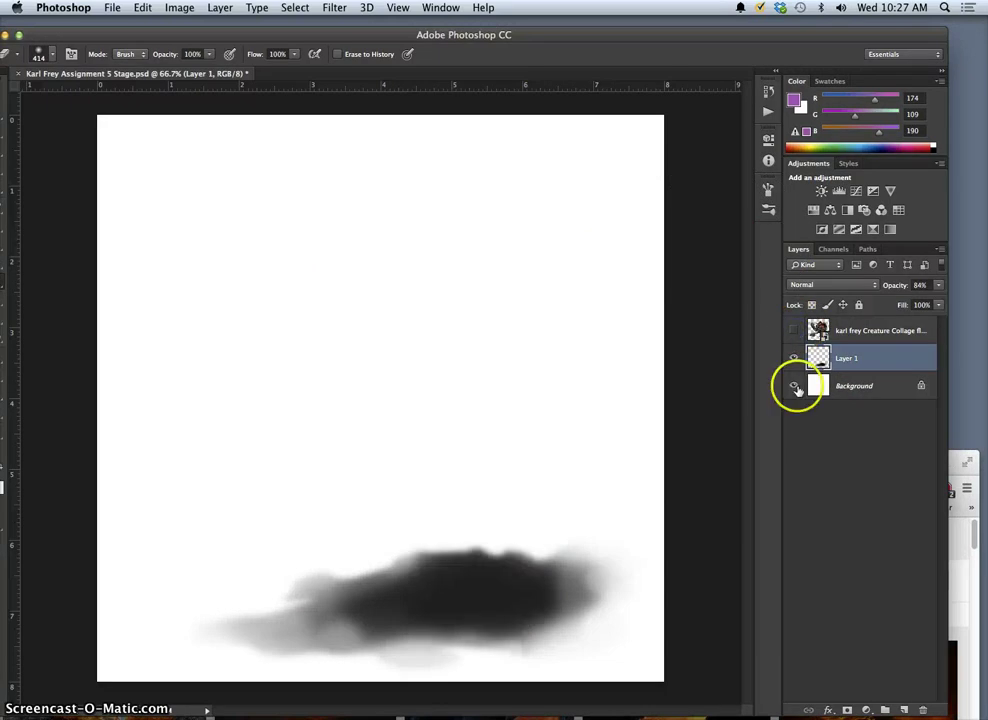
click(794, 331)
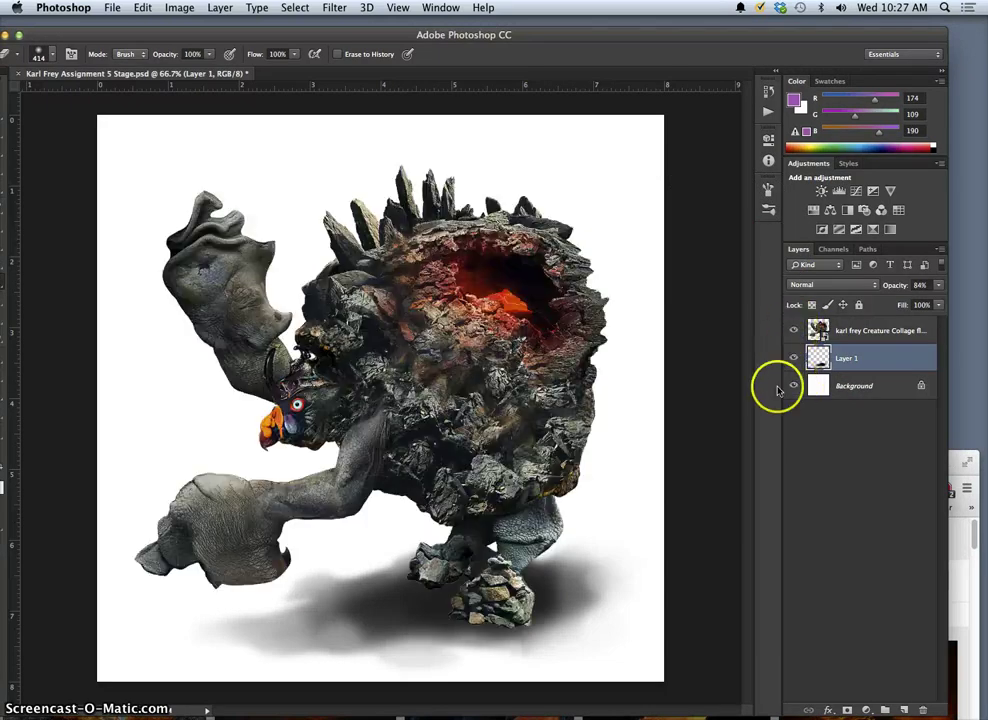
Step: Hide the white Background layer, select the creature collage layer, and lower the Photoshop window
click(794, 386)
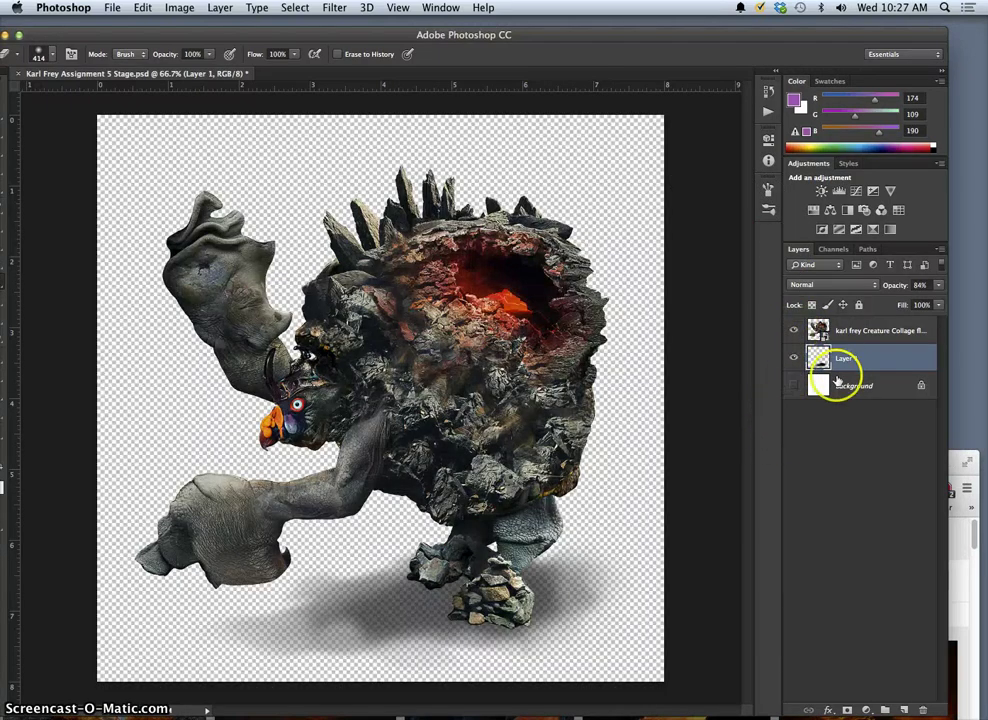
click(795, 387)
click(795, 388)
click(795, 388)
click(795, 388)
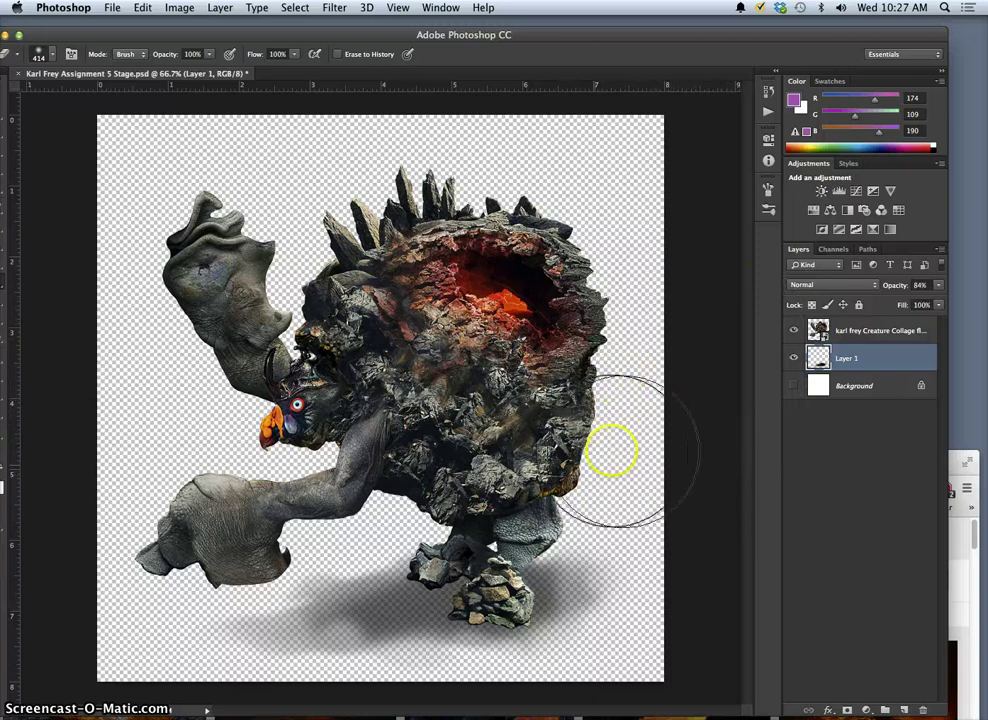
click(836, 340)
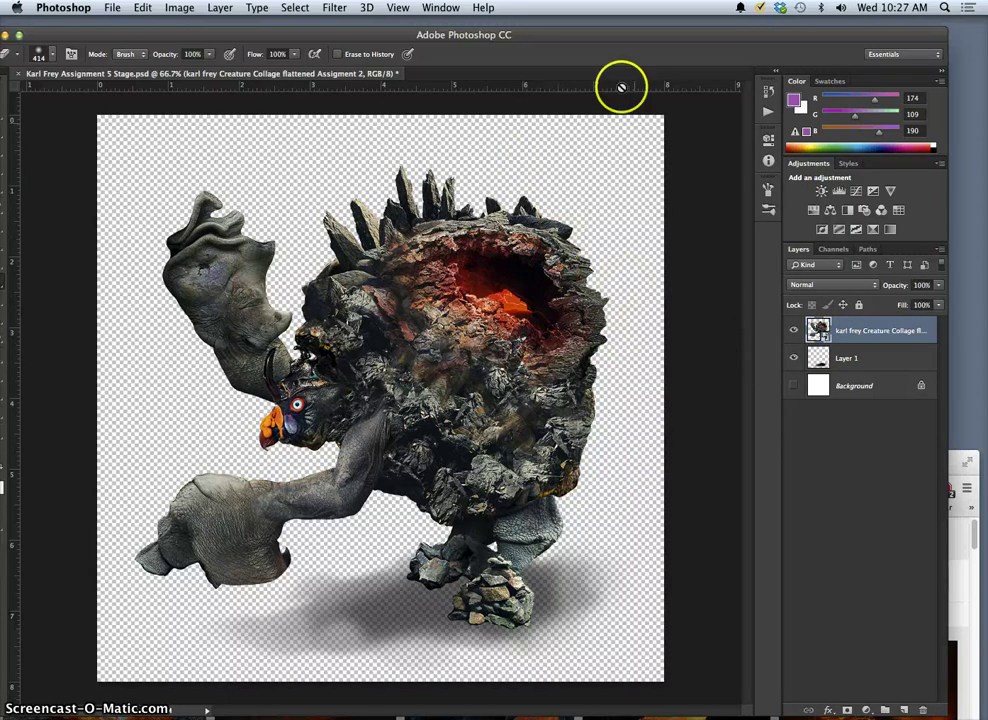
drag(612, 37, 656, 258)
Step: Open the desktop smoke folder and select bluesmoke-1.gif among its images
click(450, 52)
click(511, 197)
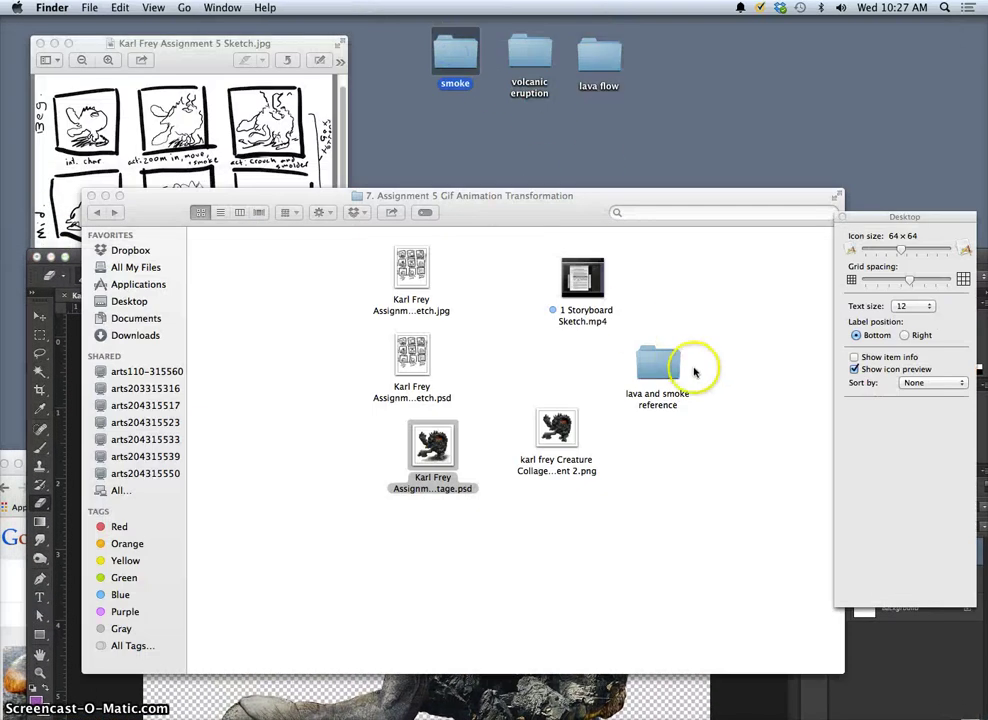
double_click(462, 56)
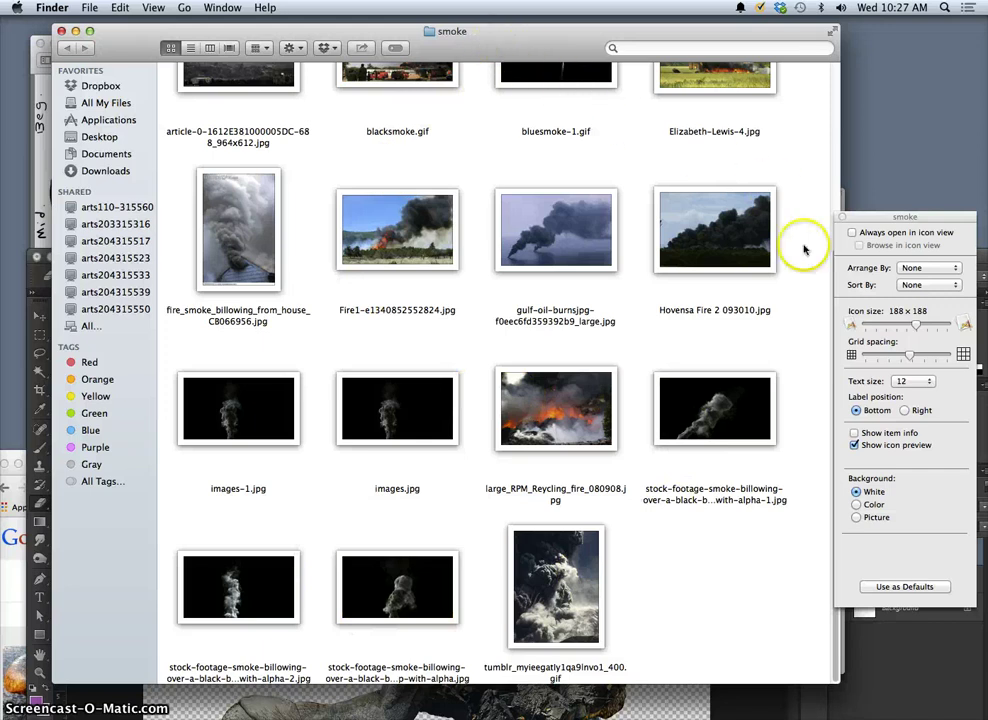
drag(582, 73, 576, 128)
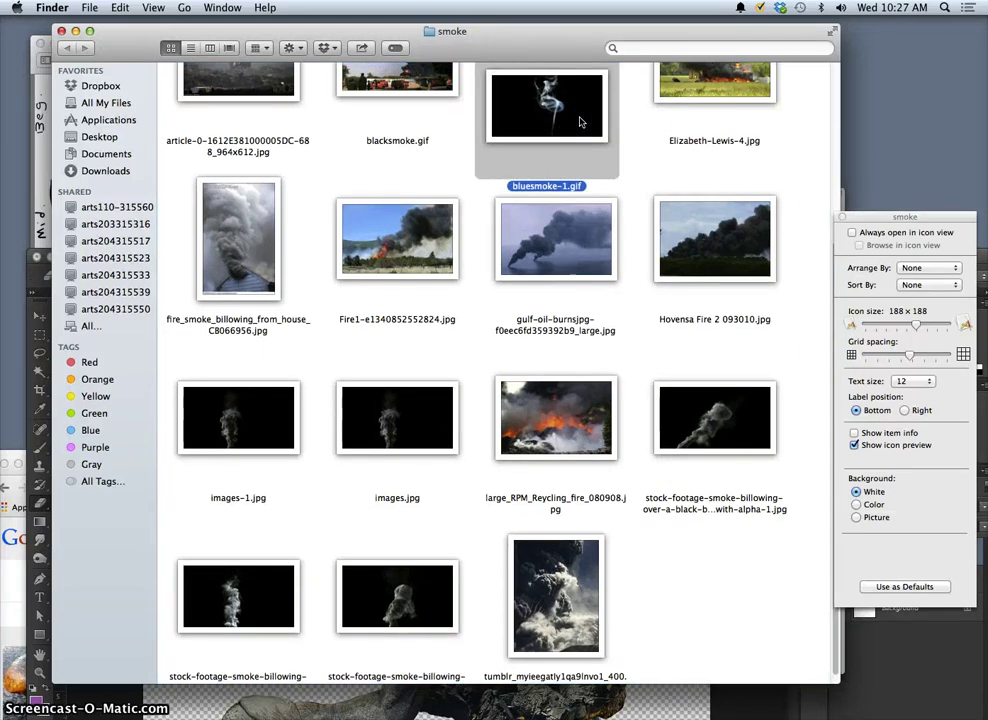
double_click(586, 104)
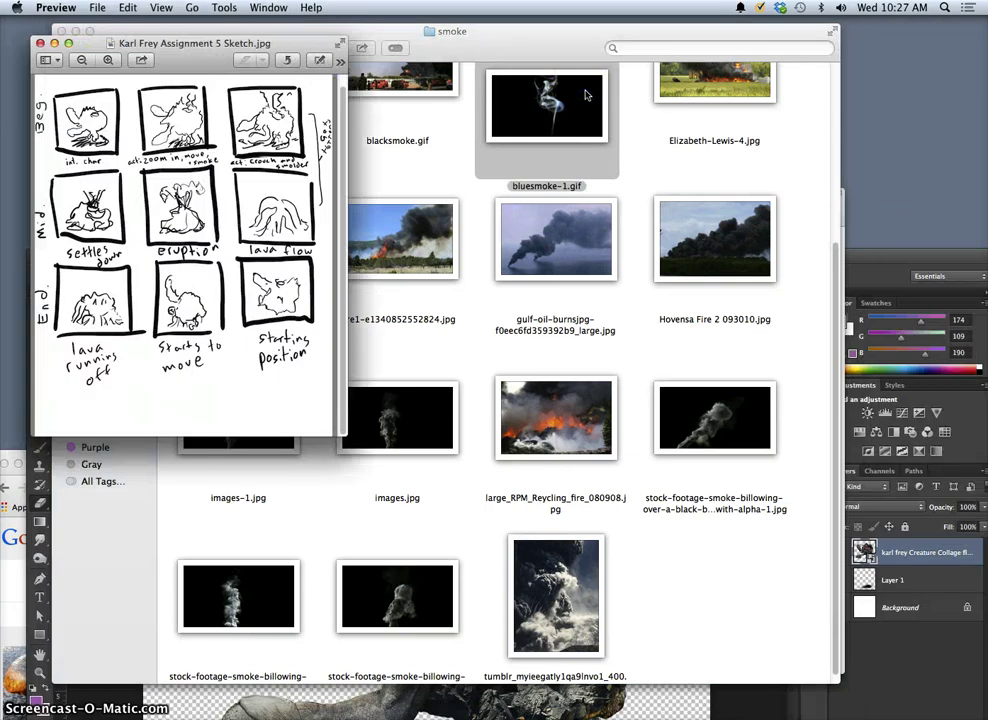
key(Down)
key(Down)
key(Down)
key(Down)
key(Down)
key(Down)
key(Down)
key(Down)
key(Down)
key(Down)
key(Down)
key(Down)
key(Down)
key(Down)
key(Down)
key(Down)
key(Down)
key(Down)
key(Down)
key(Down)
key(Down)
key(Down)
key(Down)
key(Down)
key(Down)
key(Down)
key(Down)
key(Down)
key(Down)
key(Down)
key(Down)
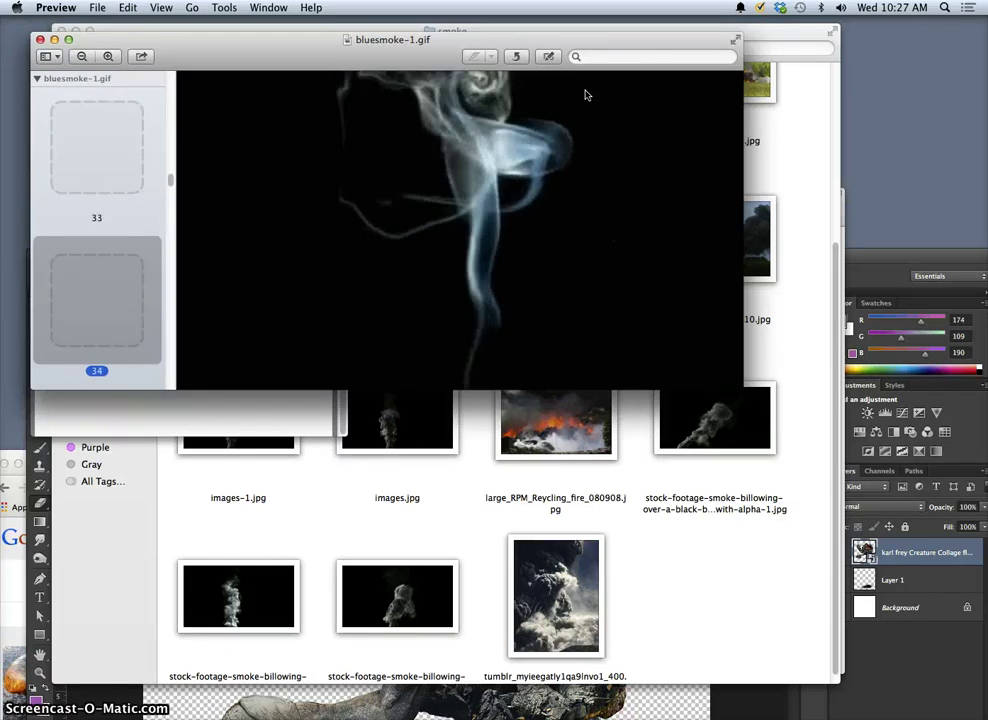
key(Down)
key(Down)
key(Down)
key(Down)
key(Down)
key(Down)
key(Down)
key(Down)
key(Down)
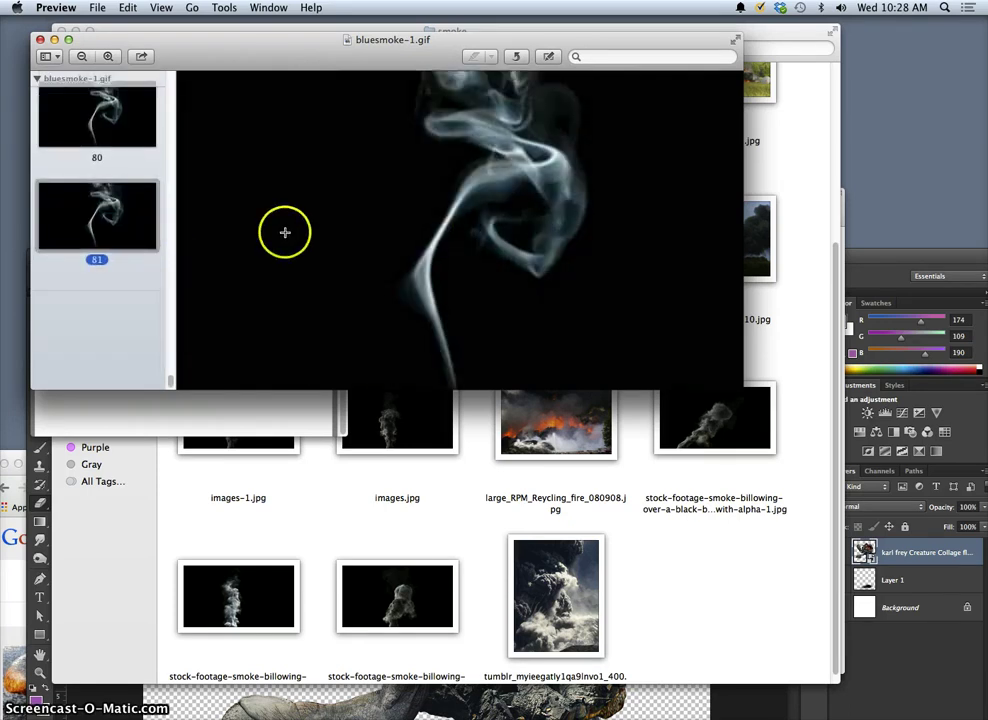
key(Up)
key(Up)
key(Up)
key(Up)
key(Up)
key(Up)
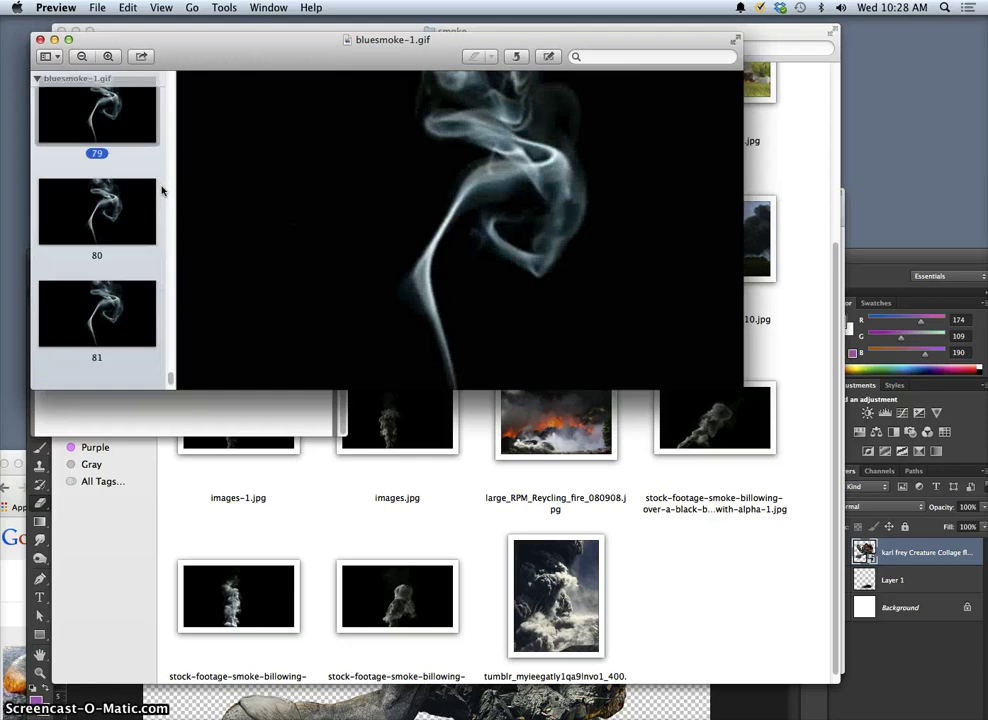
click(40, 40)
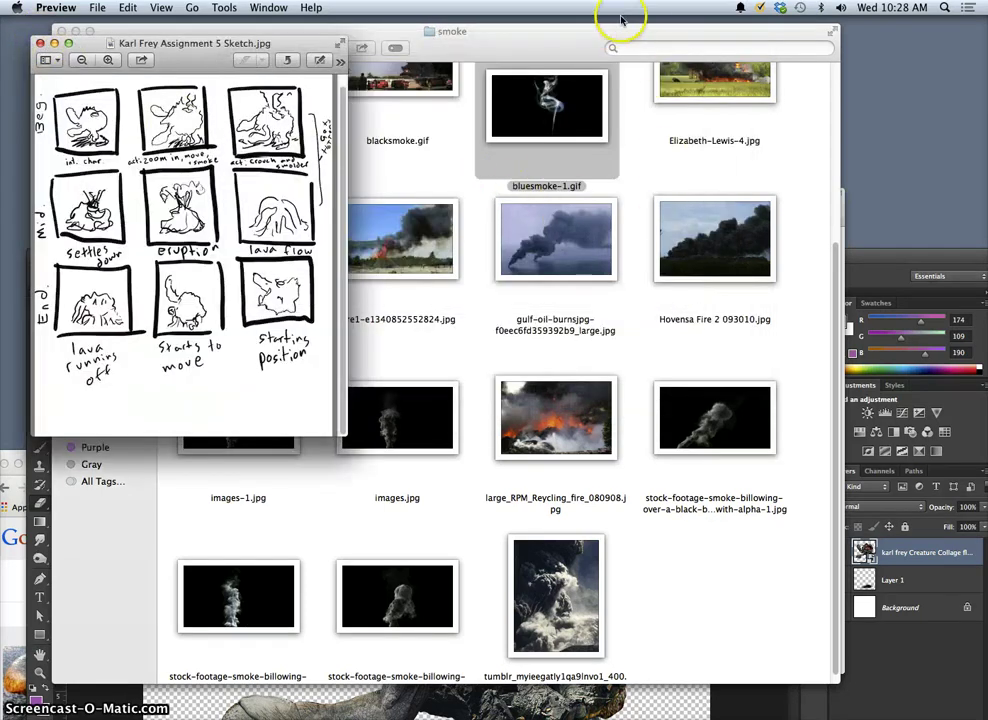
Step: Place bluesmoke-1.gif into the creature document and raise it higher on the canvas
mouse_move(580, 35)
mouse_down()
mouse_move(516, 75)
mouse_move(811, 36)
mouse_up()
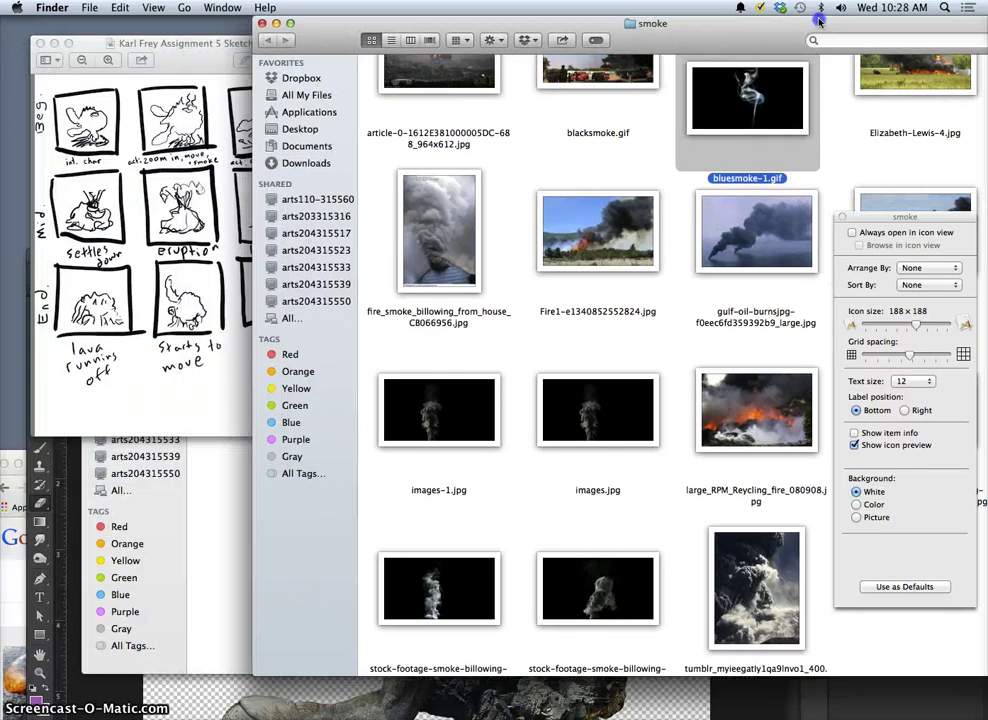
drag(690, 115, 193, 698)
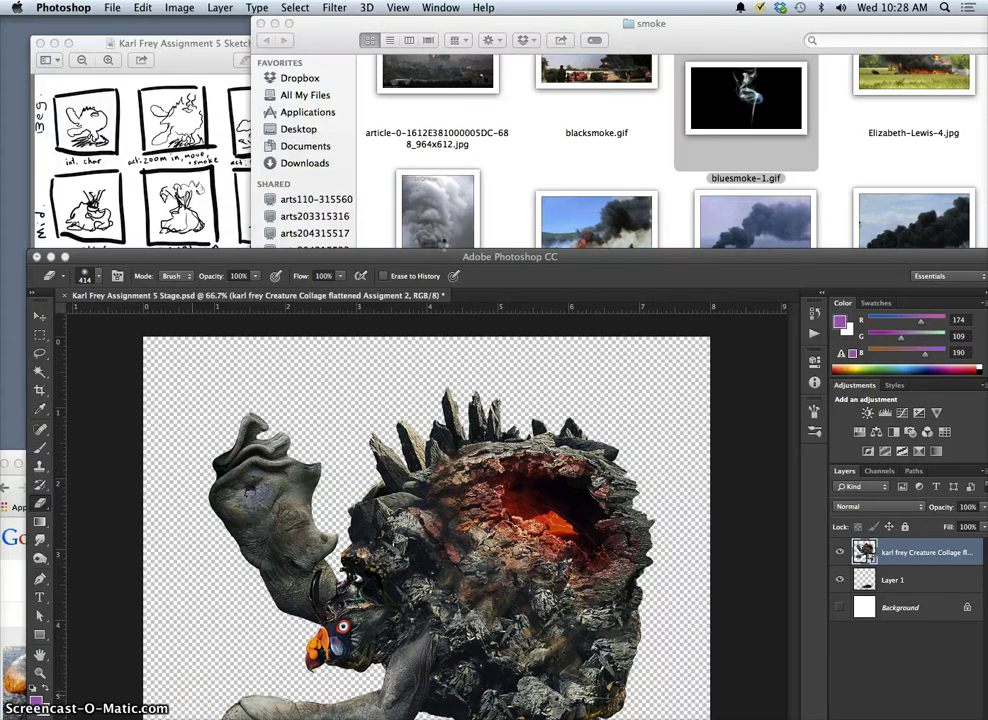
double_click(443, 257)
drag(503, 293, 505, 240)
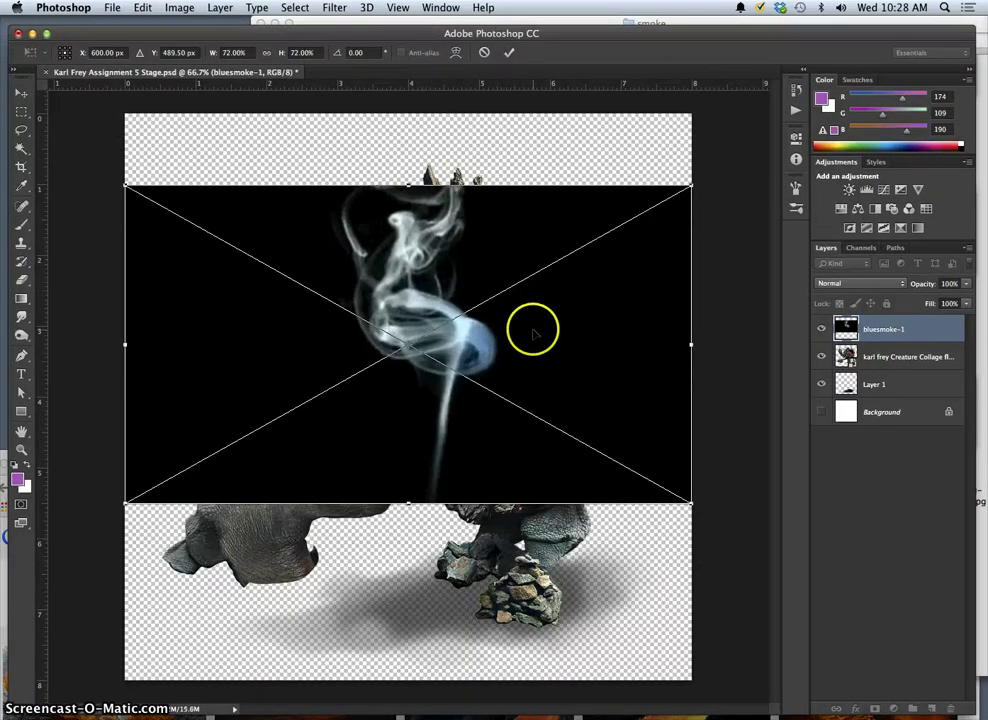
key(Return)
key(e)
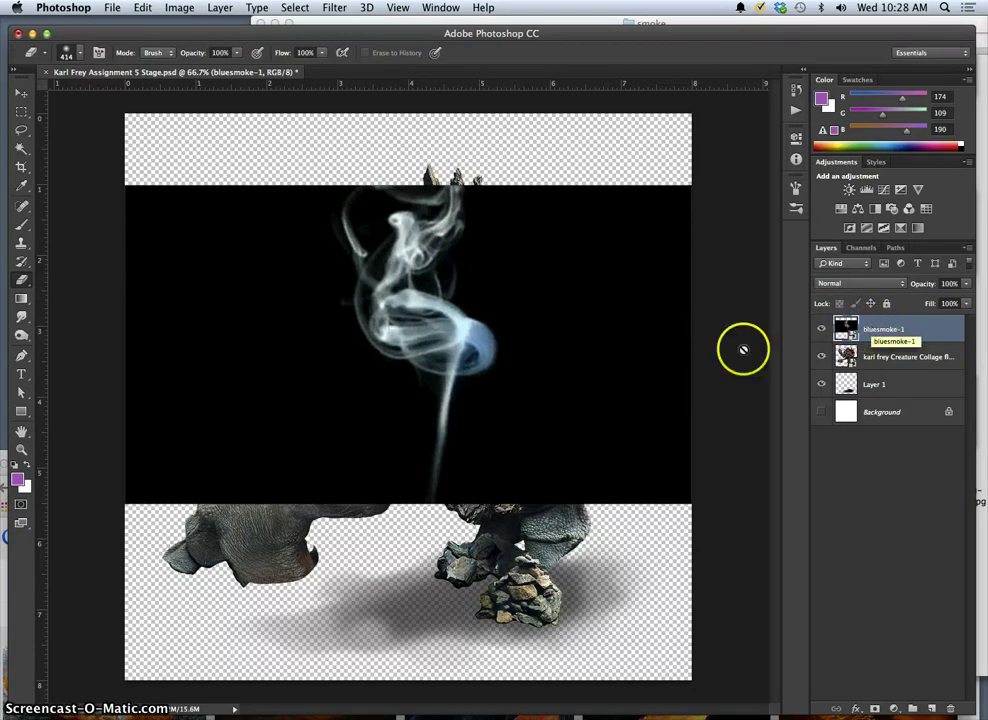
Step: Check the bluesmoke-1 layer by toggling its visibility, then delete it
click(822, 329)
click(822, 329)
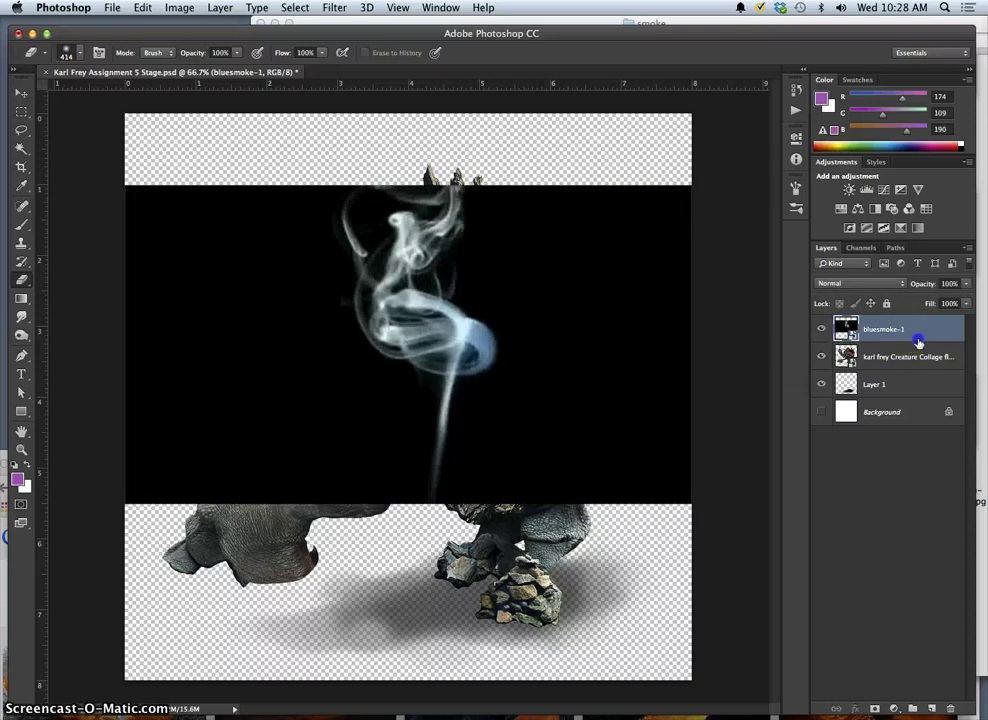
drag(921, 381, 951, 708)
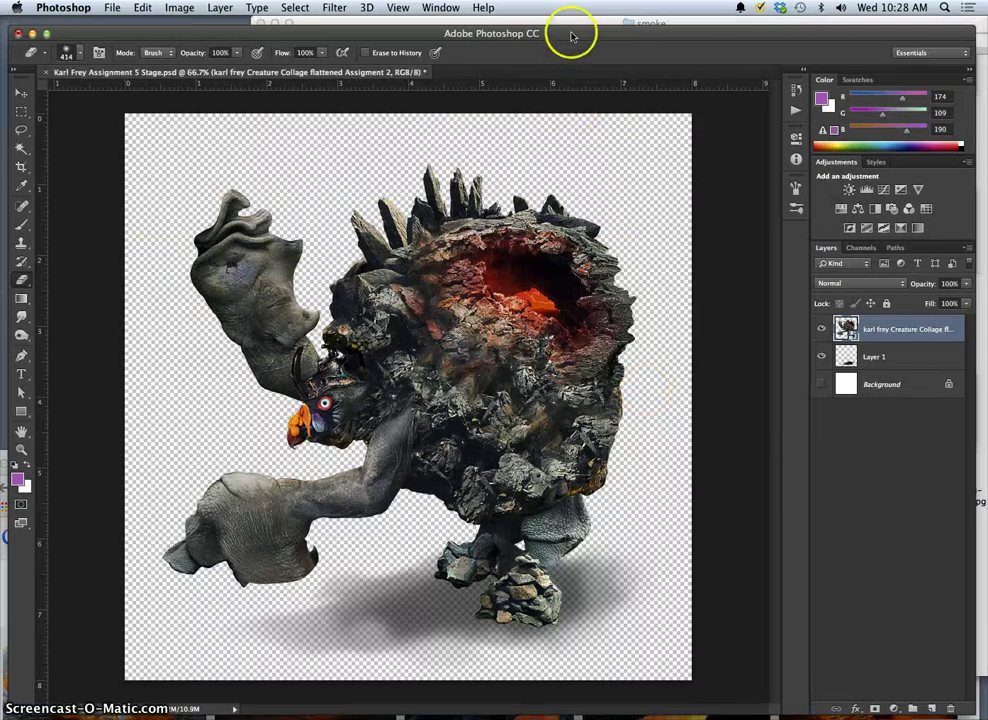
Step: Open bluesmoke-1.gif in Adobe Photoshop CC and scroll through its frame layers, Layer 1 to Layer 81
drag(571, 37, 571, 316)
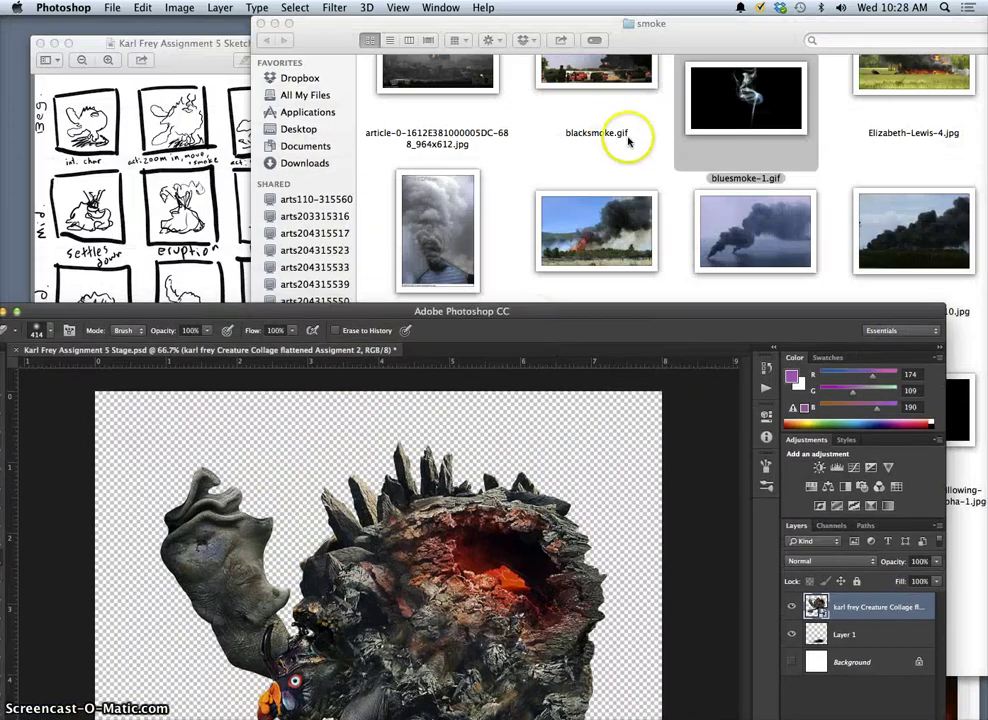
click(716, 113)
right_click(716, 113)
mouse_move(735, 128)
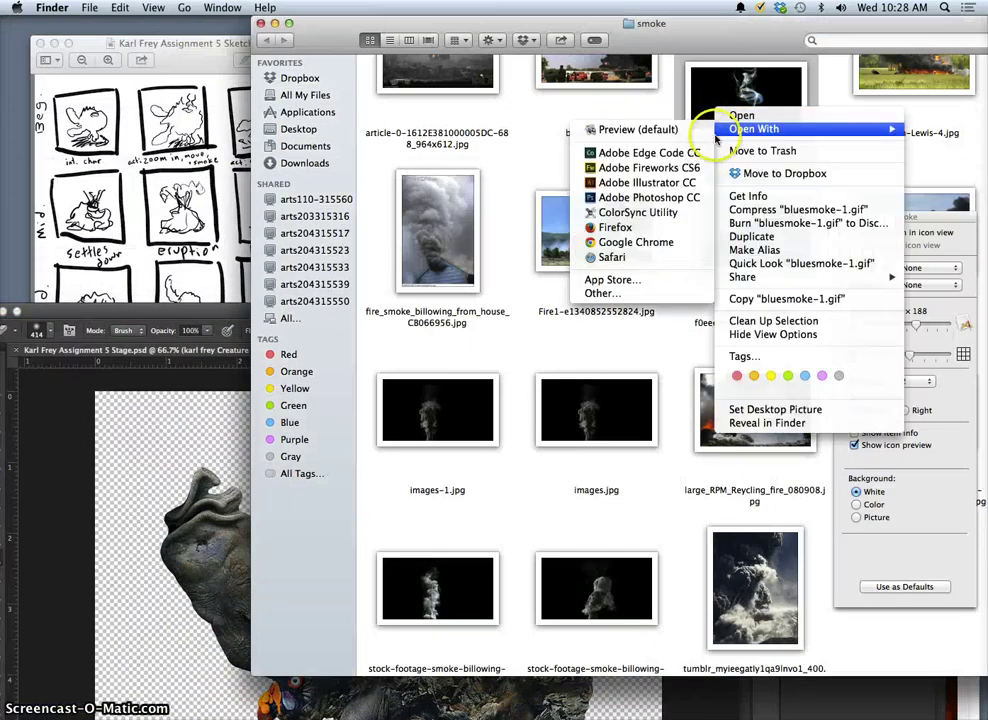
click(663, 197)
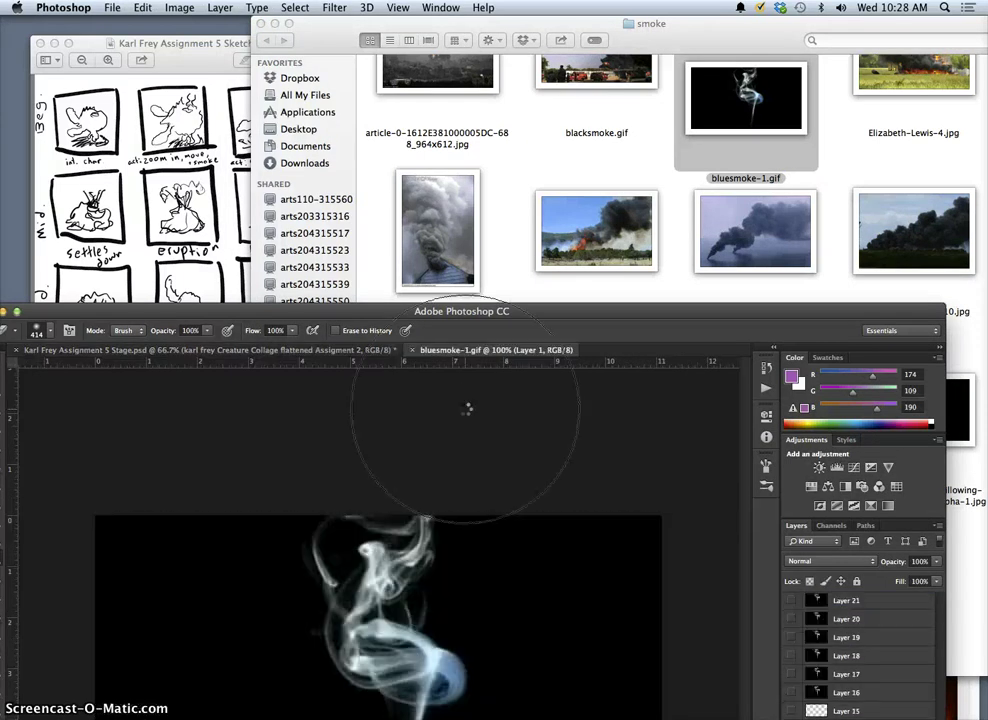
drag(522, 306, 509, 42)
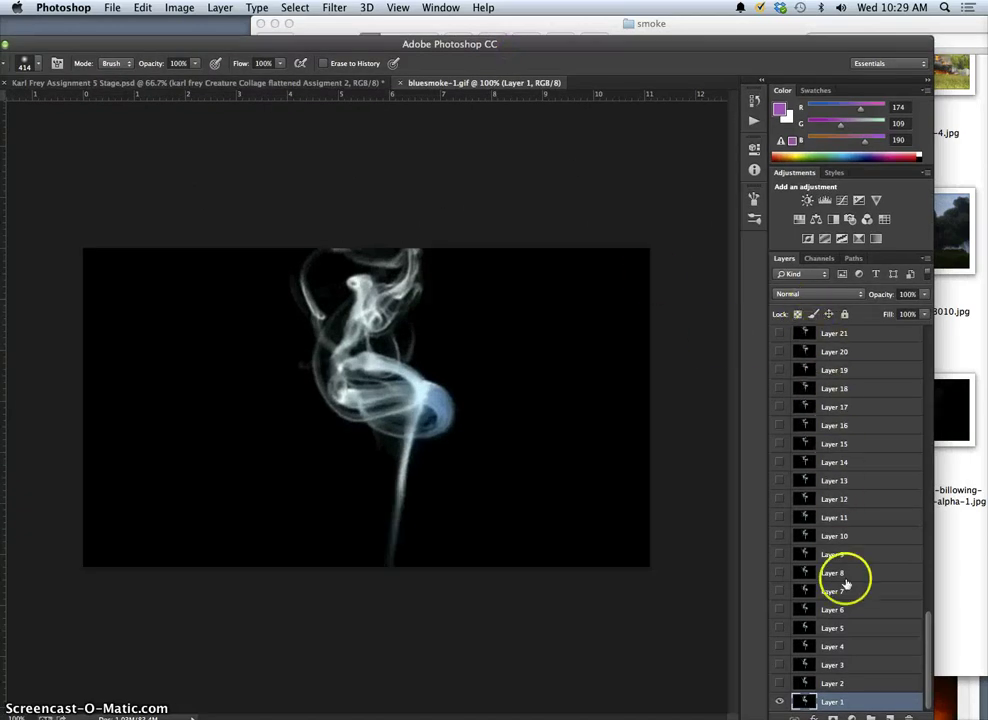
drag(930, 636, 845, 345)
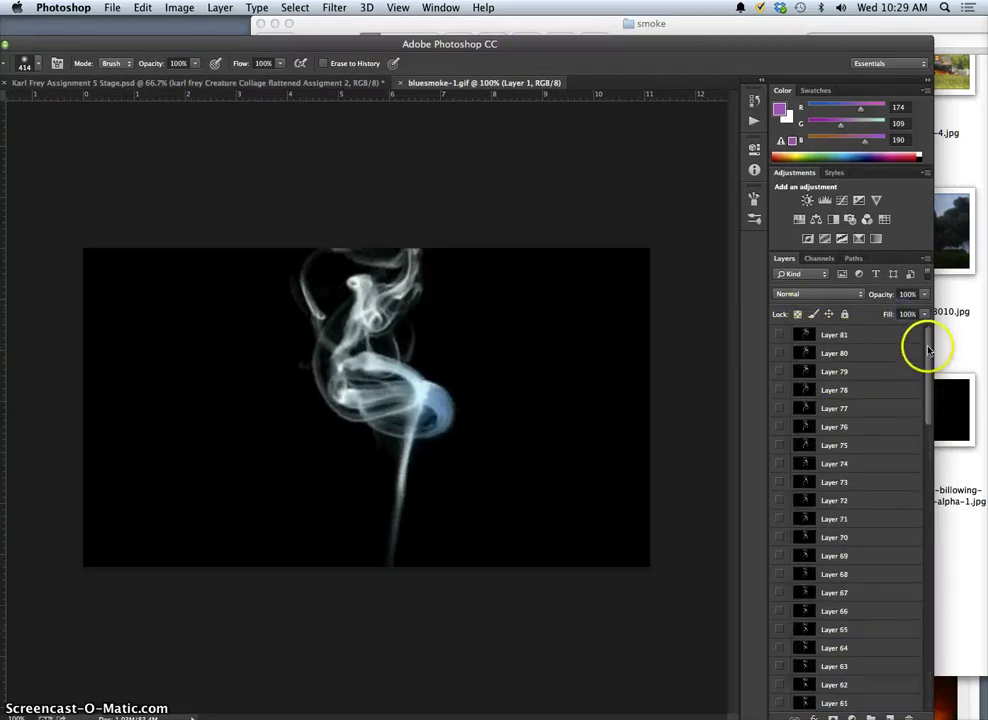
drag(928, 347, 915, 672)
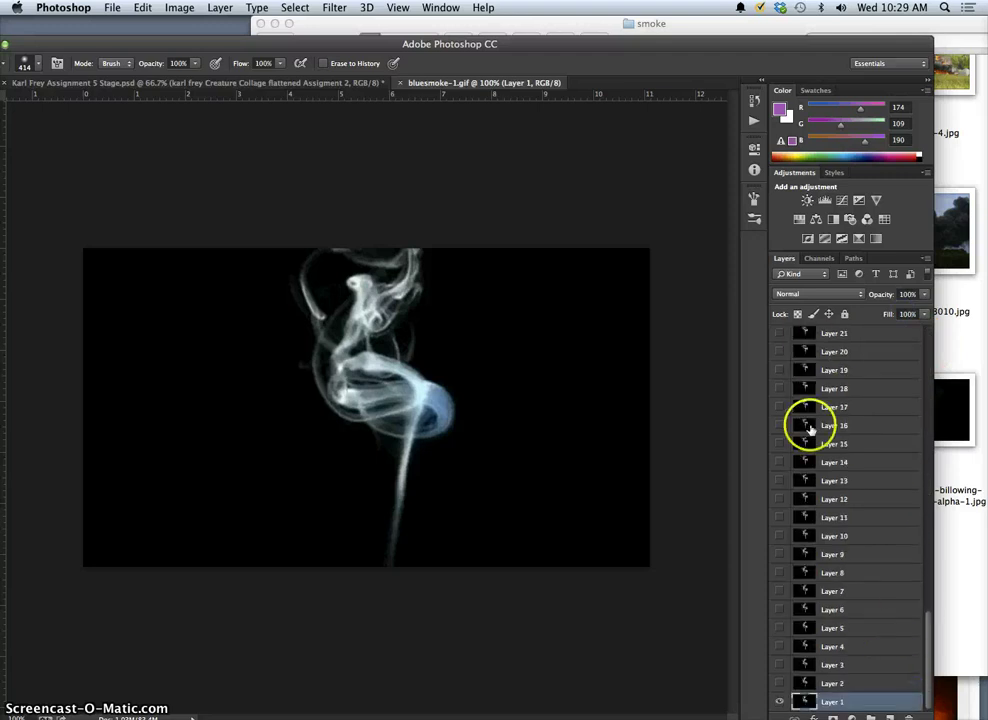
click(461, 106)
drag(450, 88, 518, 142)
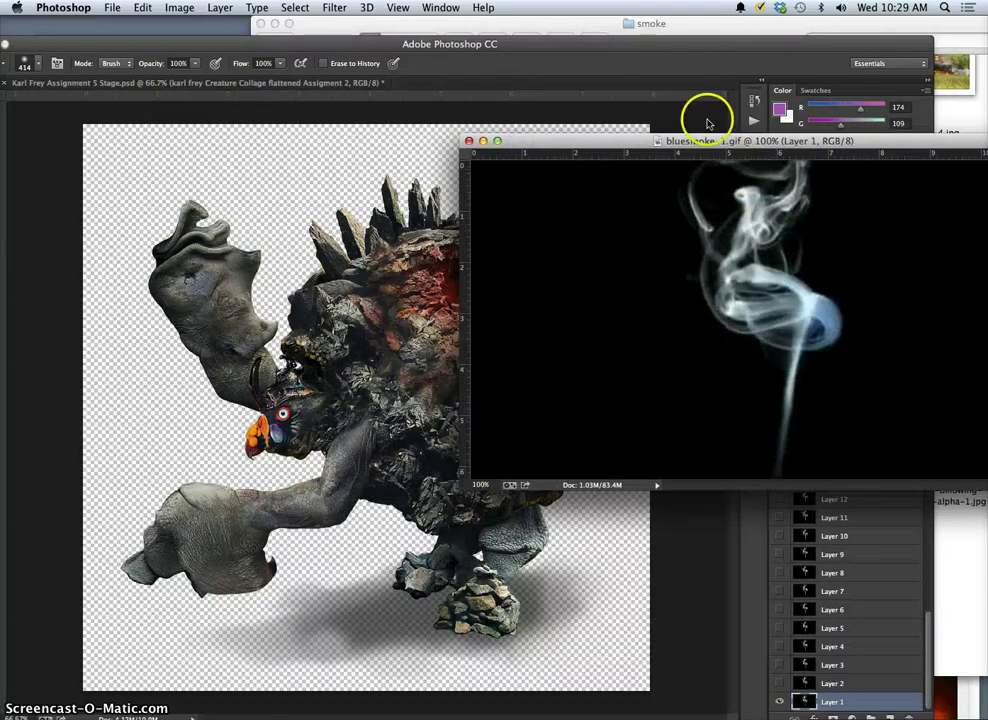
double_click(602, 42)
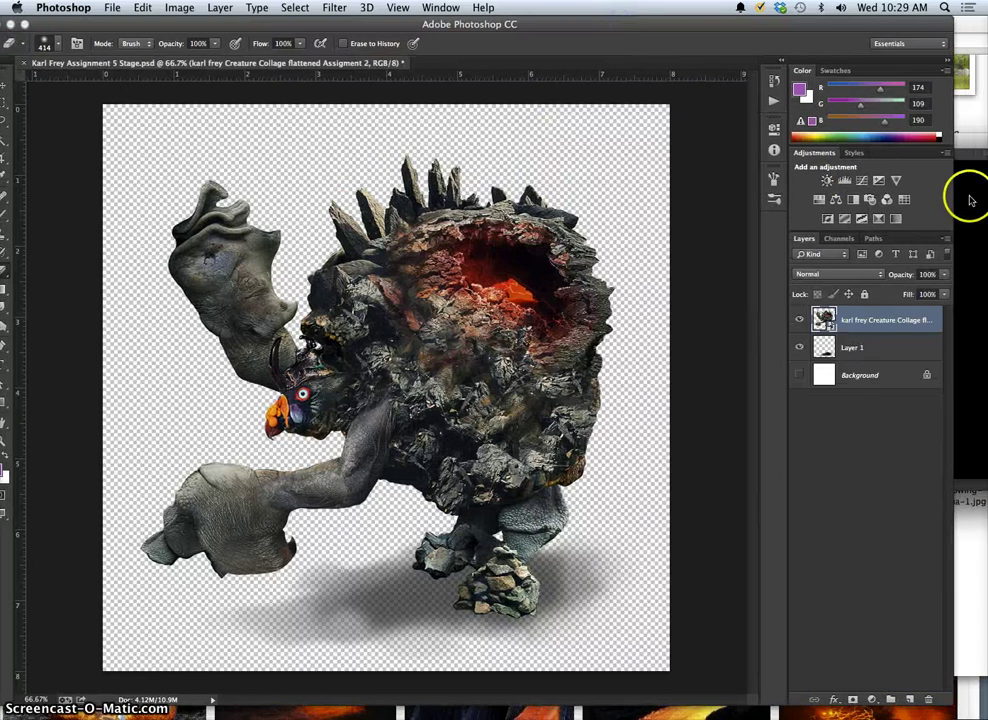
click(963, 198)
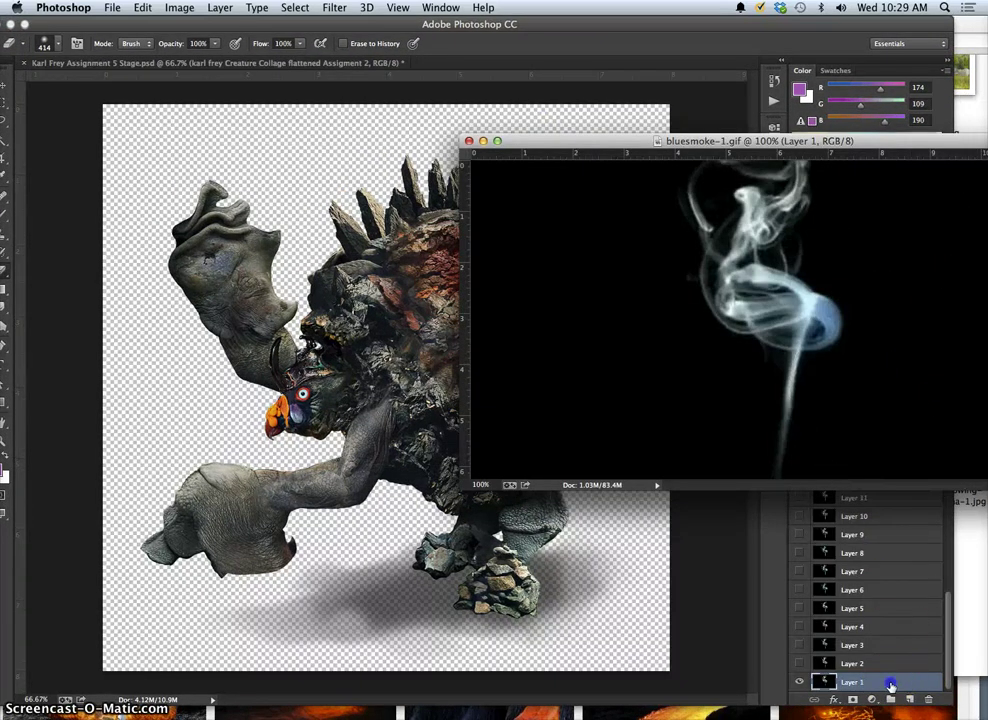
click(536, 225)
click(468, 140)
click(463, 258)
click(972, 340)
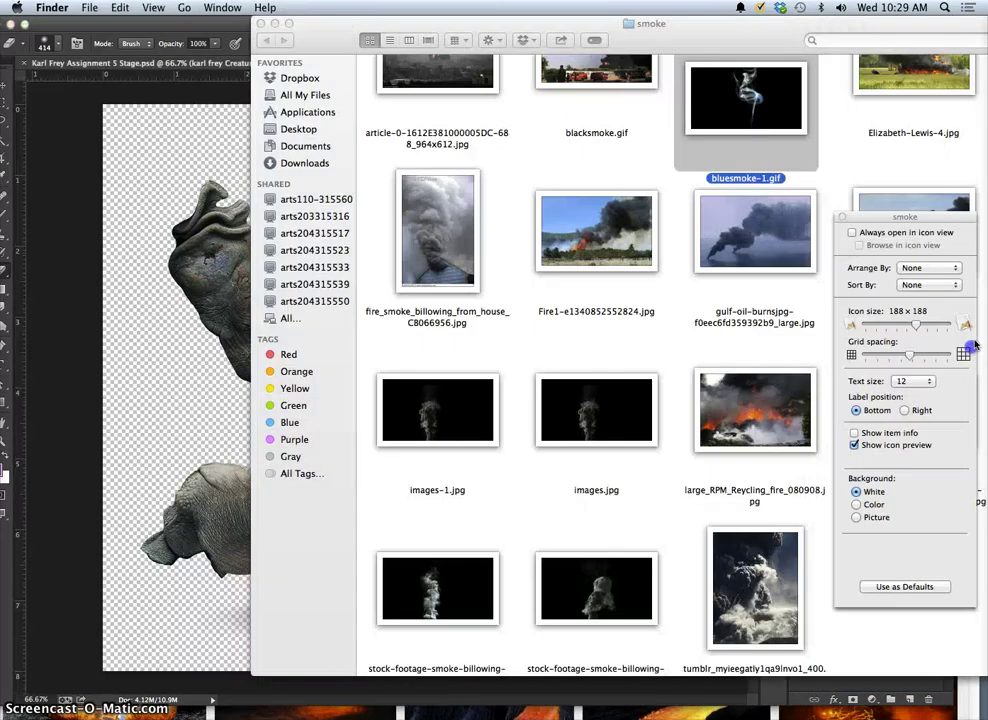
right_click(768, 112)
mouse_move(870, 134)
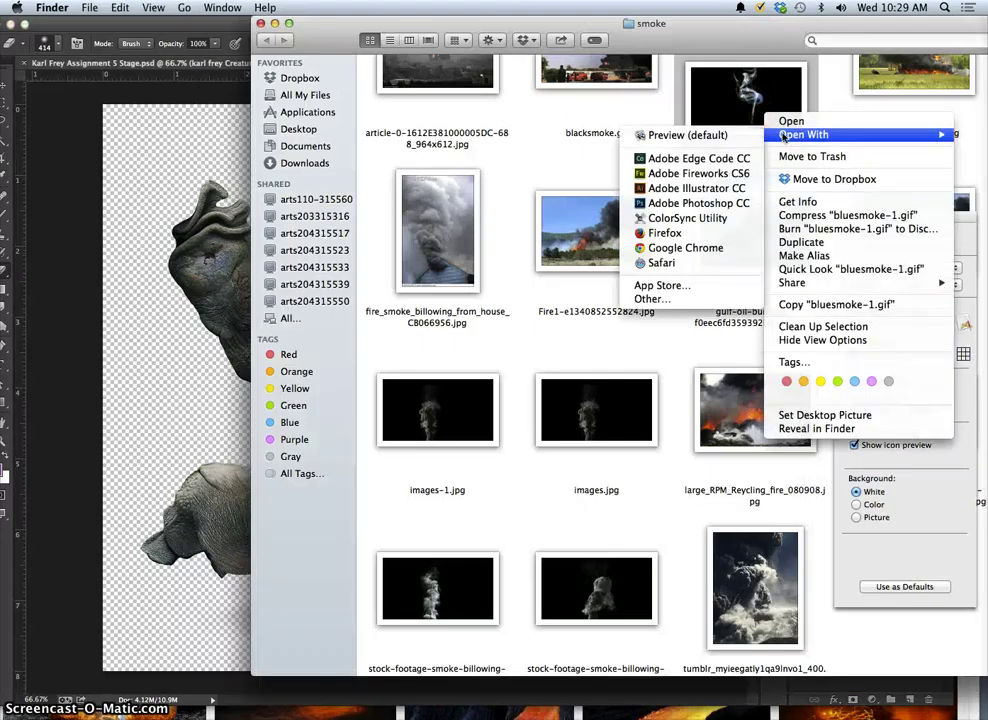
click(700, 204)
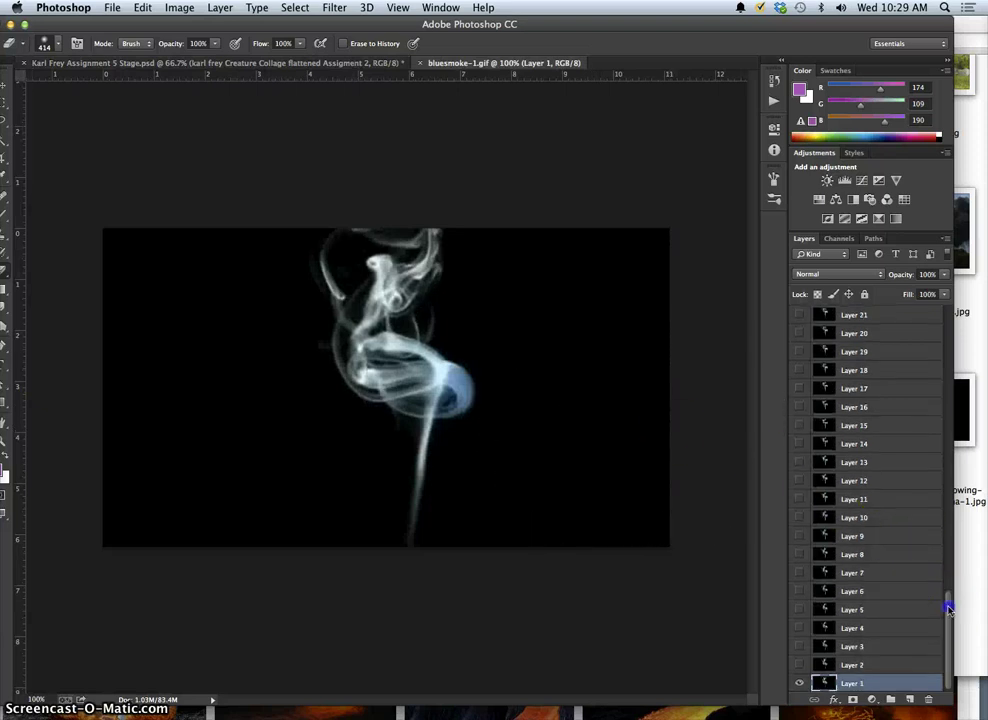
Step: Select every bluesmoke frame layer and float the GIF in its own window
drag(948, 608, 928, 280)
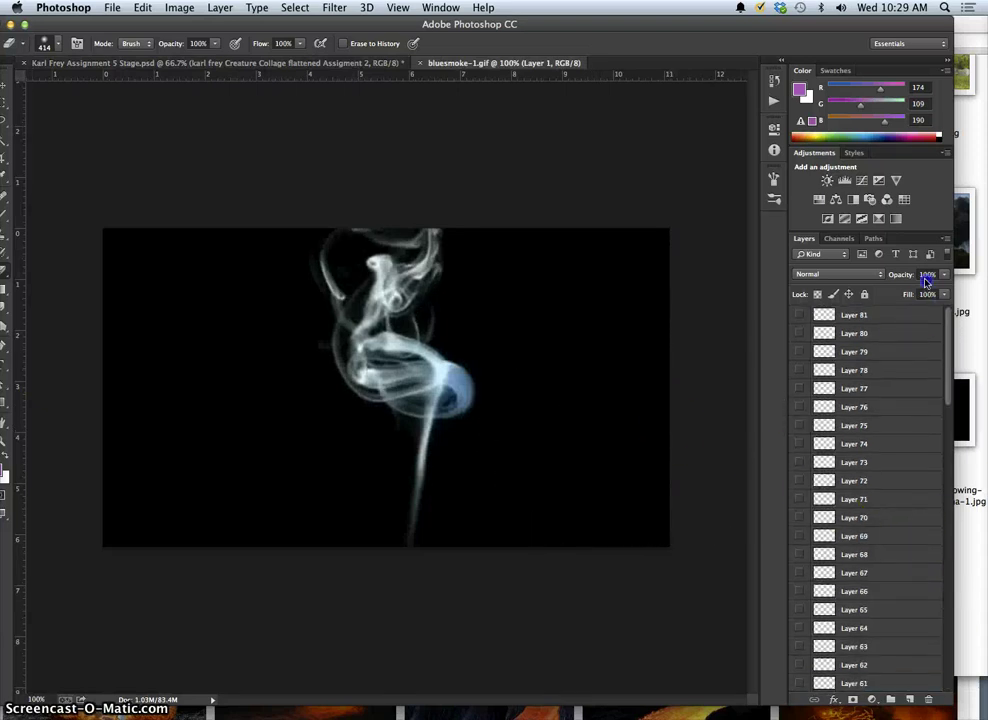
shift+click(890, 325)
drag(512, 62, 545, 190)
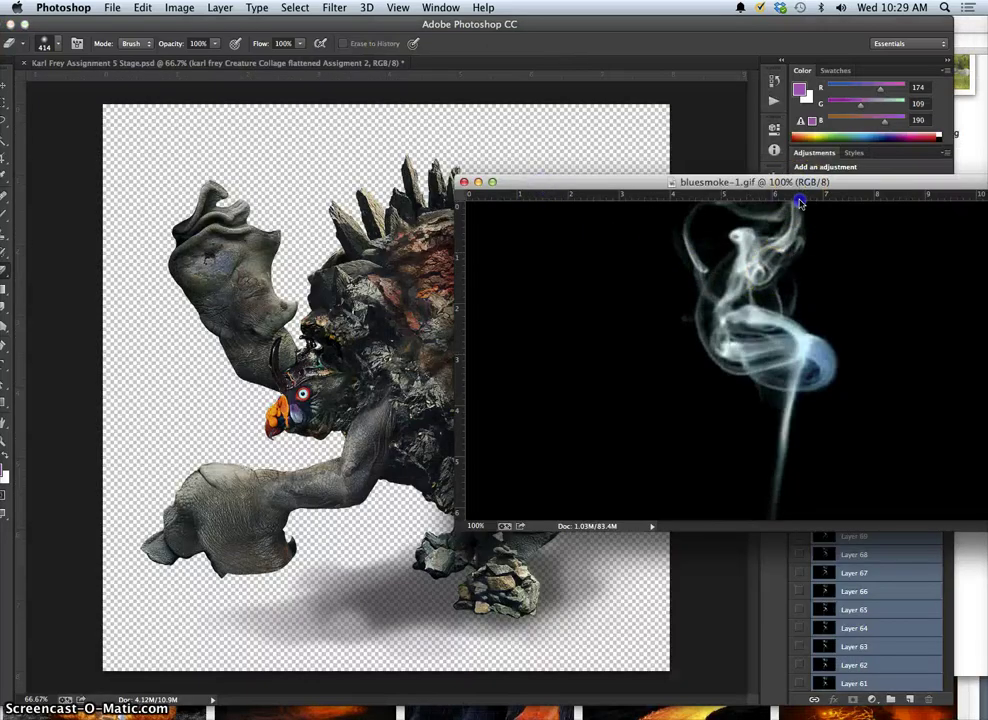
drag(783, 194, 722, 450)
Step: Drag all smoke frame layers into the creature document and show the first few frames
drag(875, 316, 437, 210)
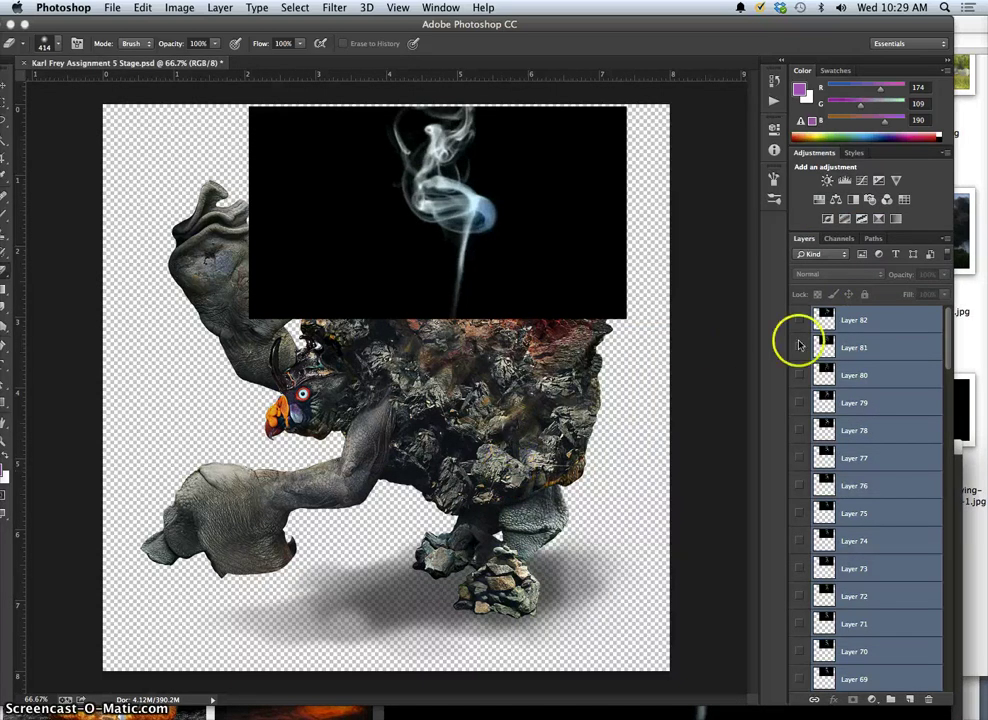
drag(948, 322, 932, 518)
scroll(920, 634, down, 3)
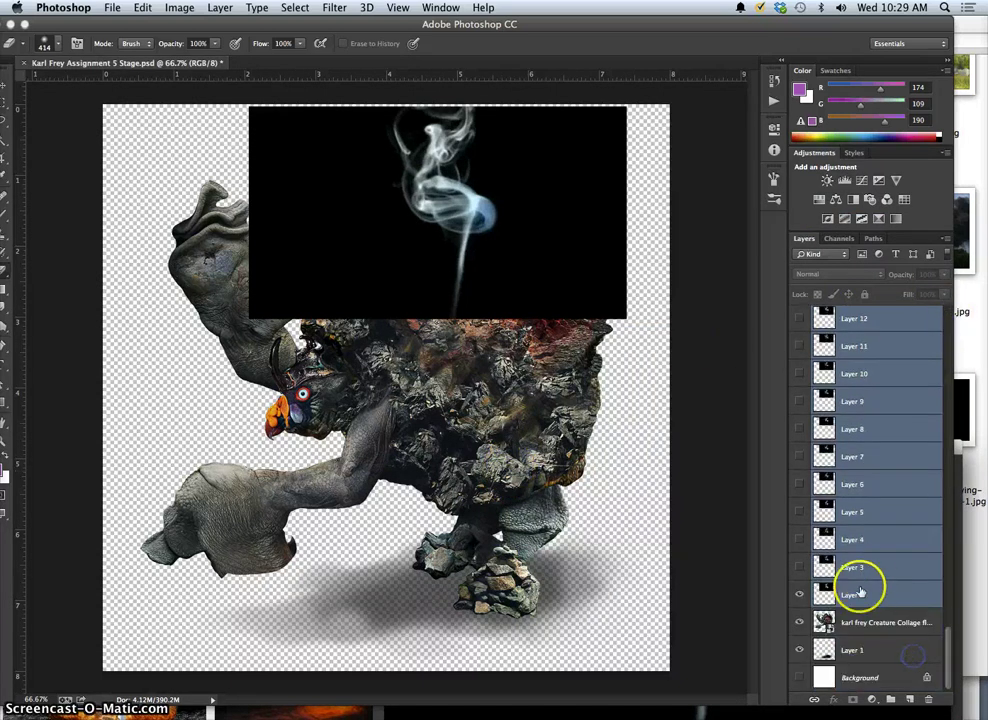
mouse_move(799, 568)
mouse_down()
mouse_move(800, 540)
mouse_move(798, 595)
mouse_move(813, 578)
mouse_up()
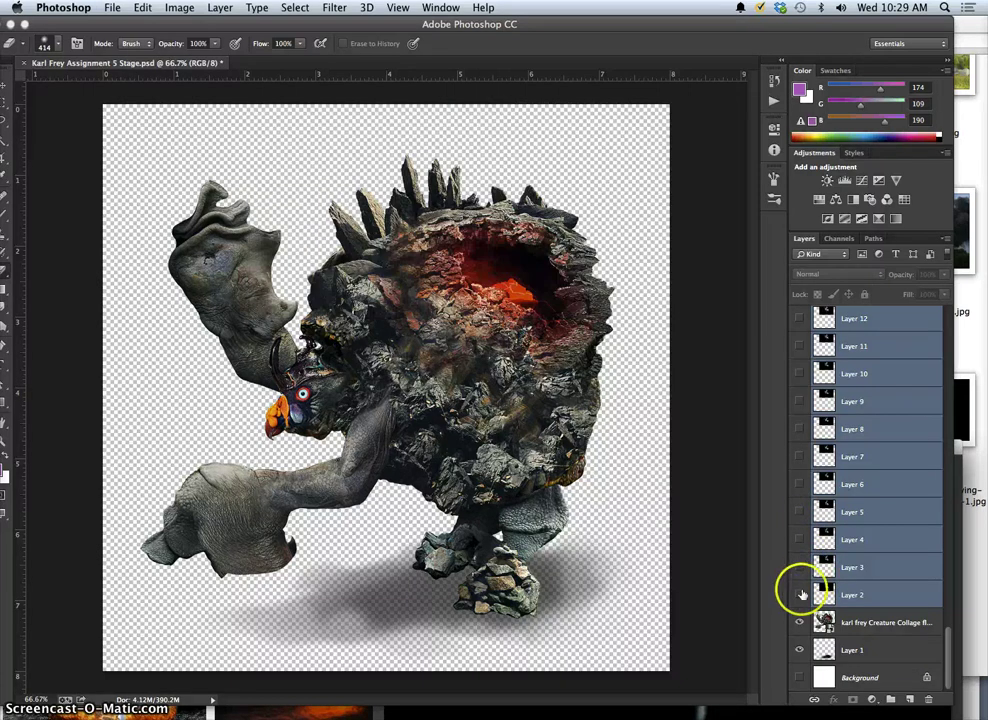
Step: Show Layer 2, set its blend mode to Screen, and turn on the white Background
click(799, 595)
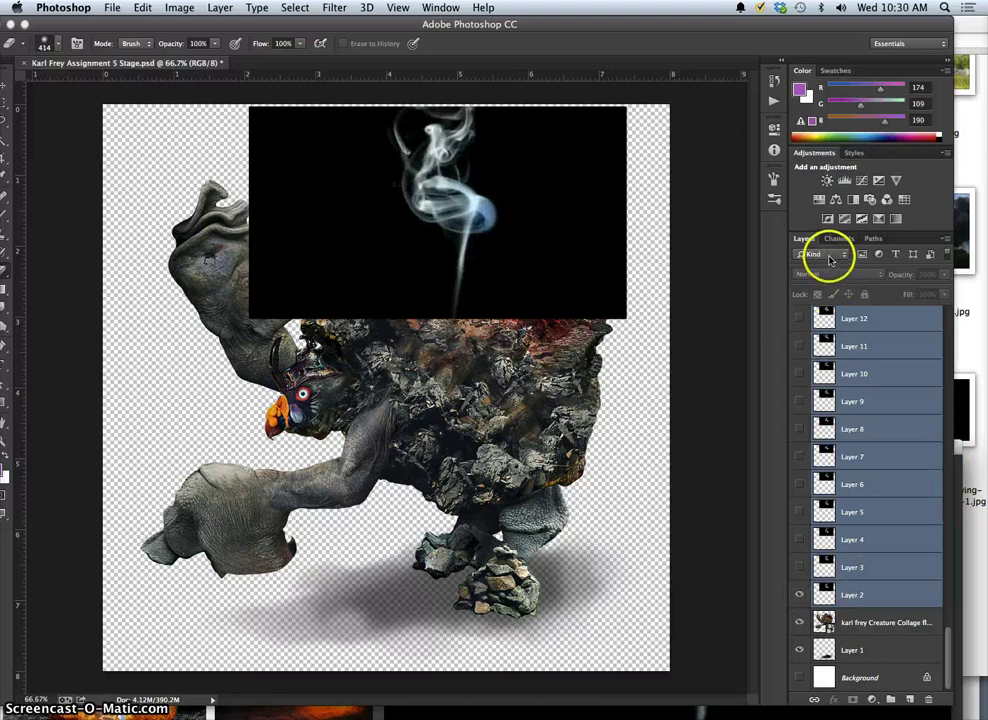
click(870, 594)
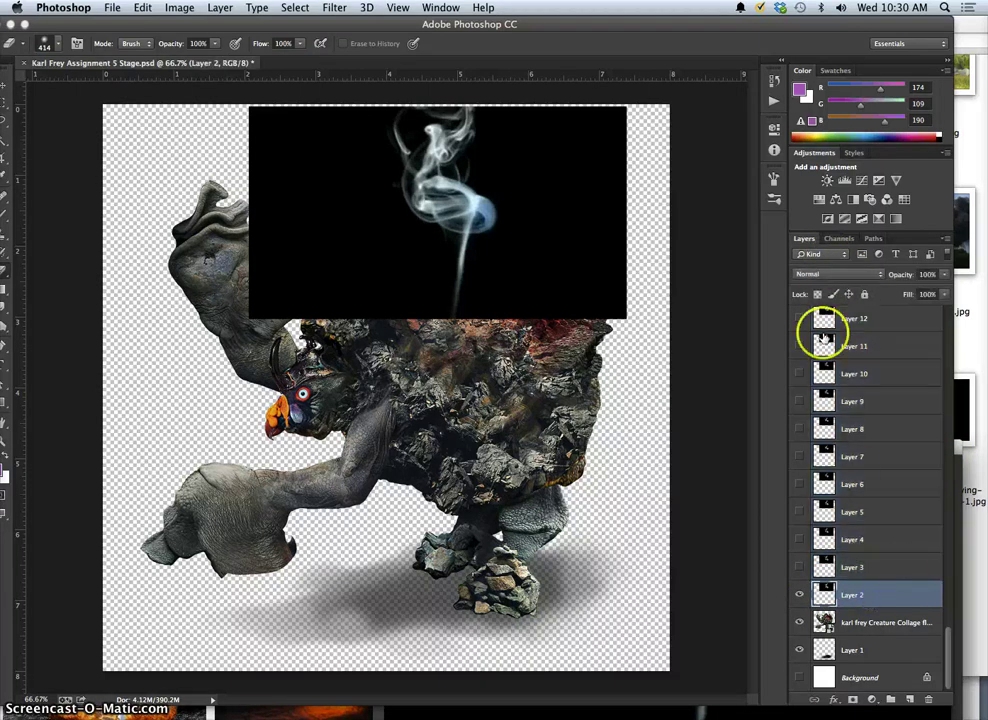
click(835, 275)
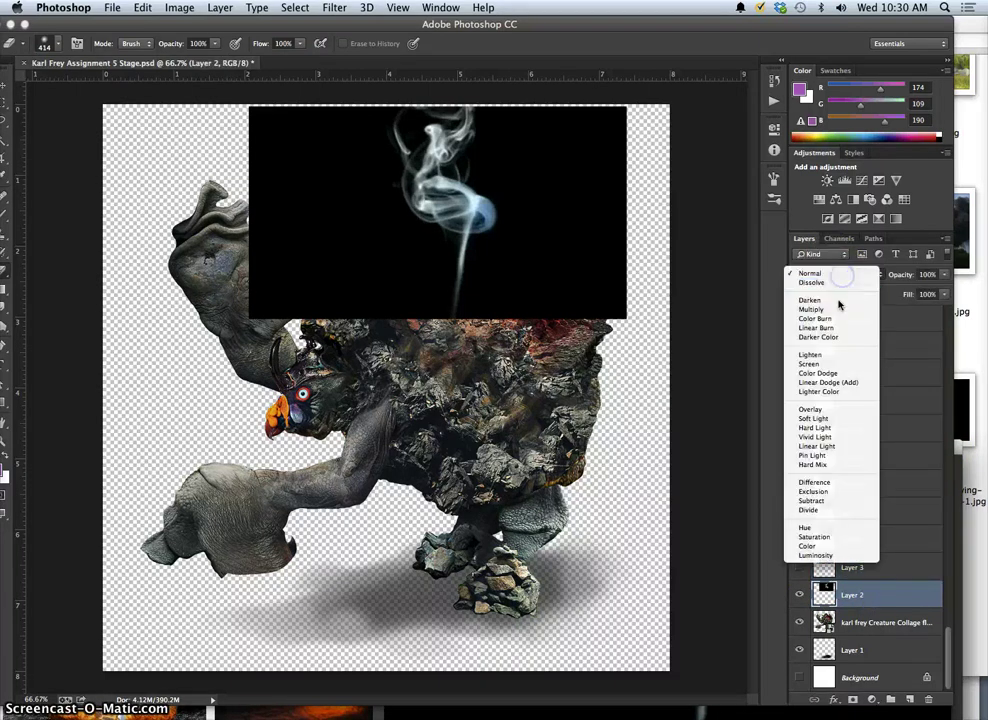
click(826, 364)
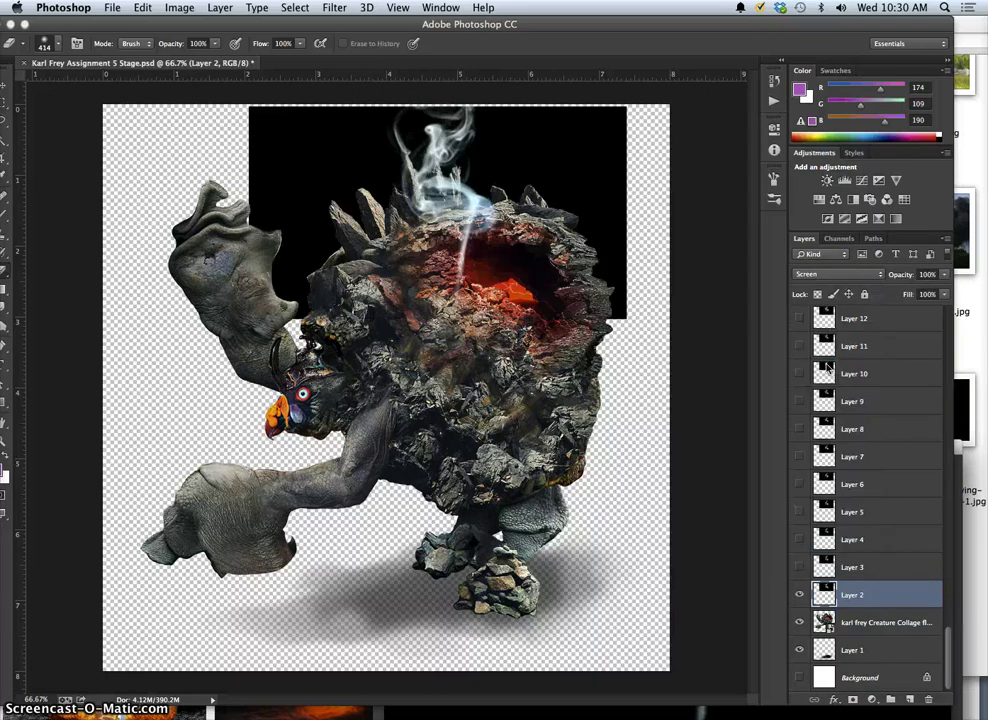
click(799, 678)
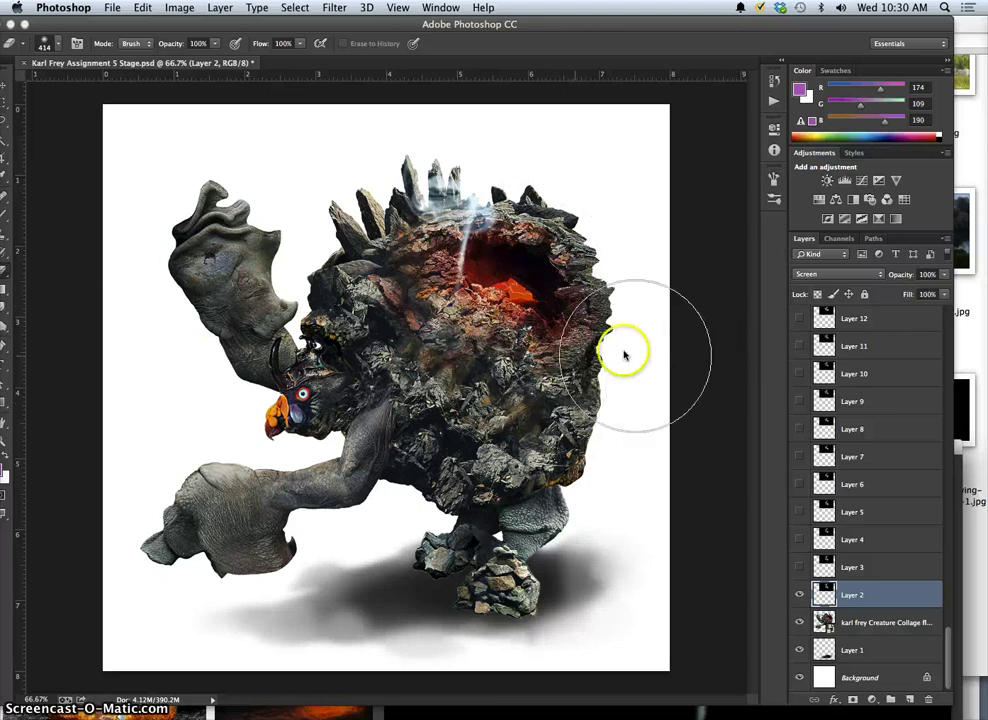
Step: Show Layer 3 in Screen mode and make Layers 4 through 7 visible
click(799, 567)
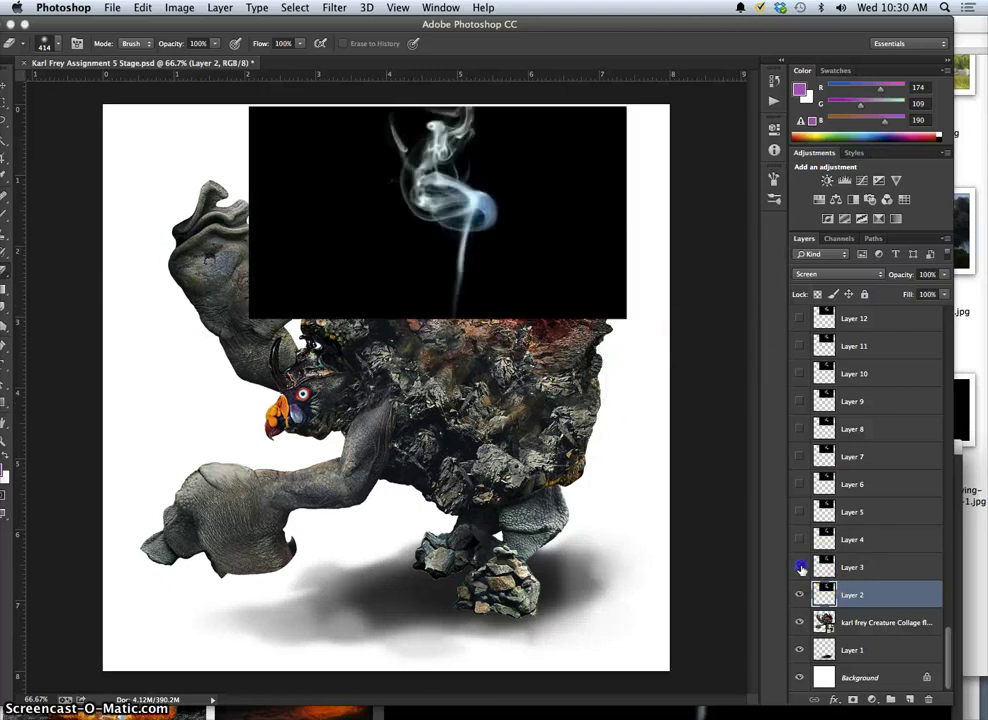
click(855, 567)
click(825, 274)
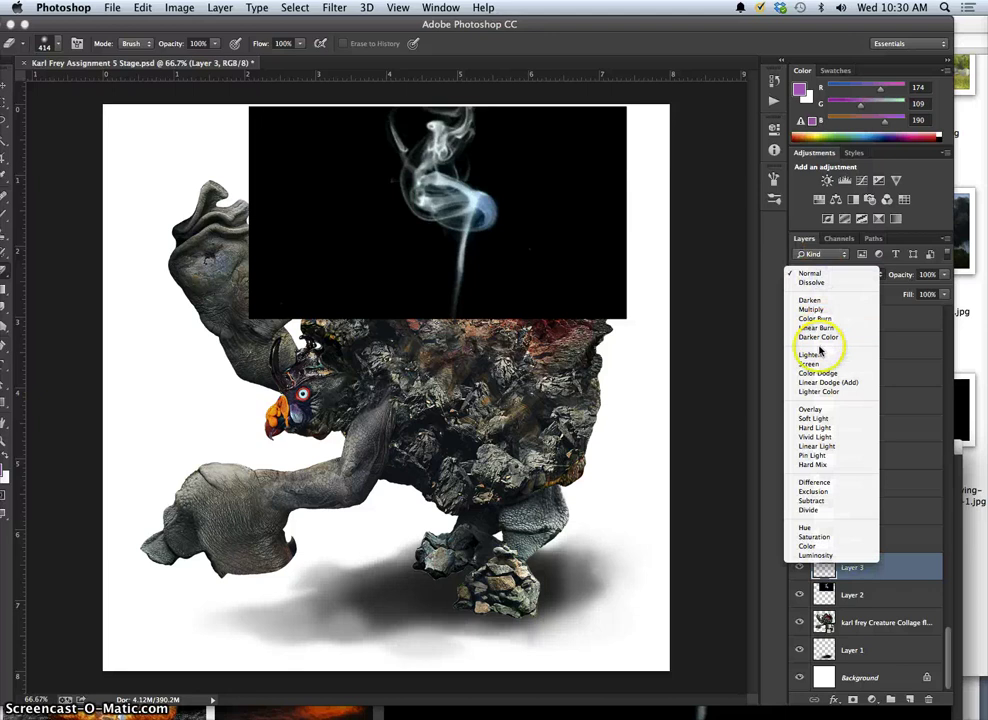
click(810, 364)
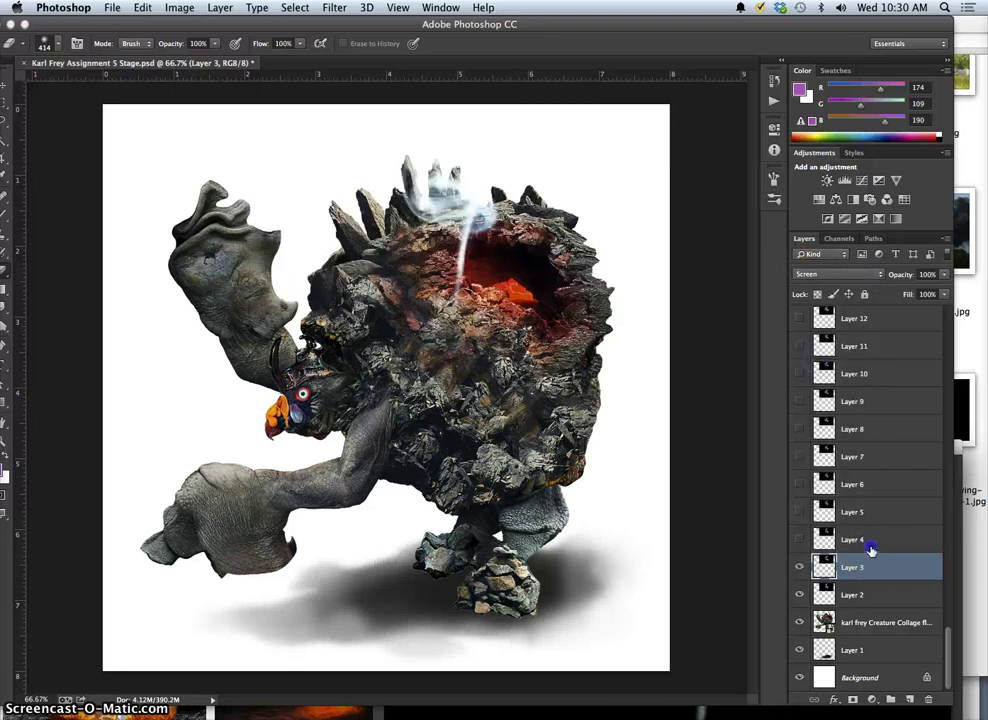
click(815, 540)
drag(799, 540, 800, 456)
Step: Set the blend mode of Layers 4–7 to Screen
shift+click(873, 458)
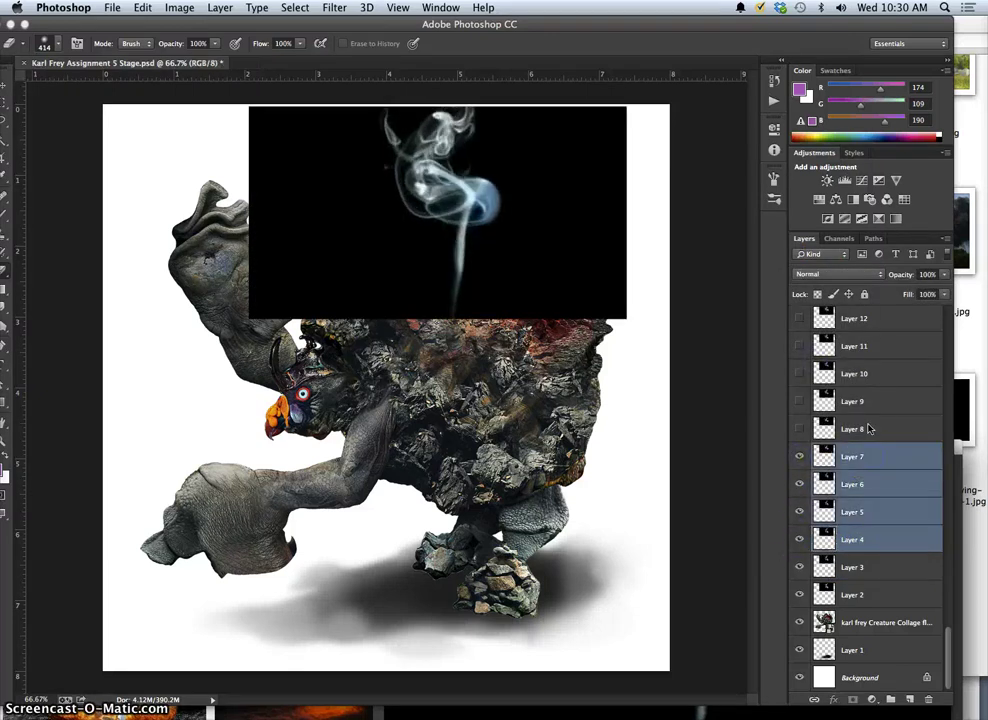
click(834, 274)
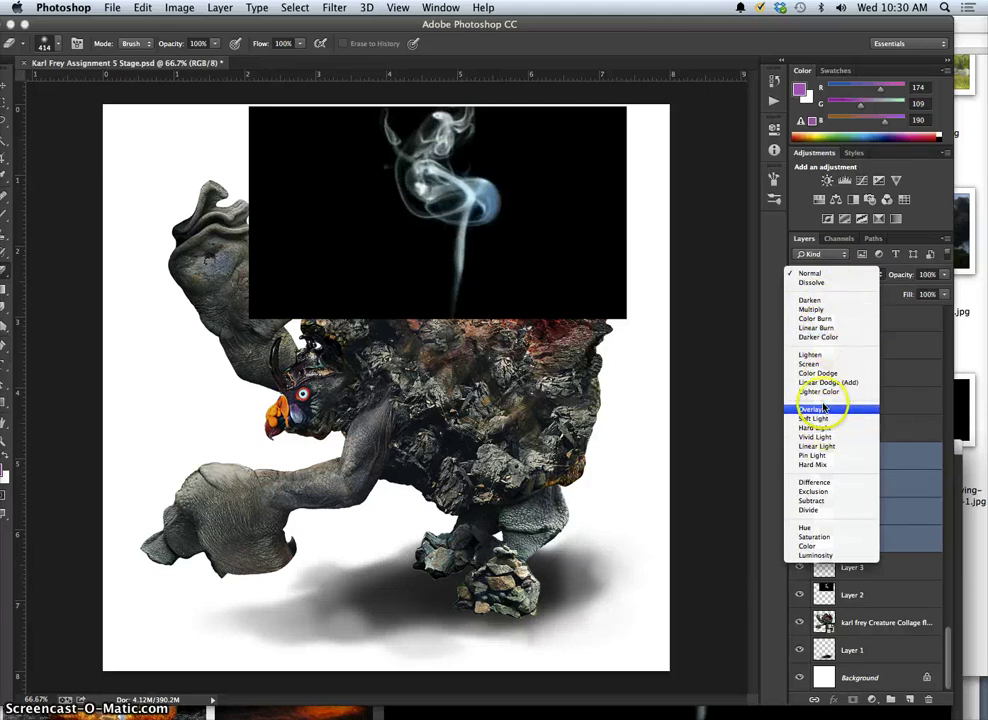
click(826, 364)
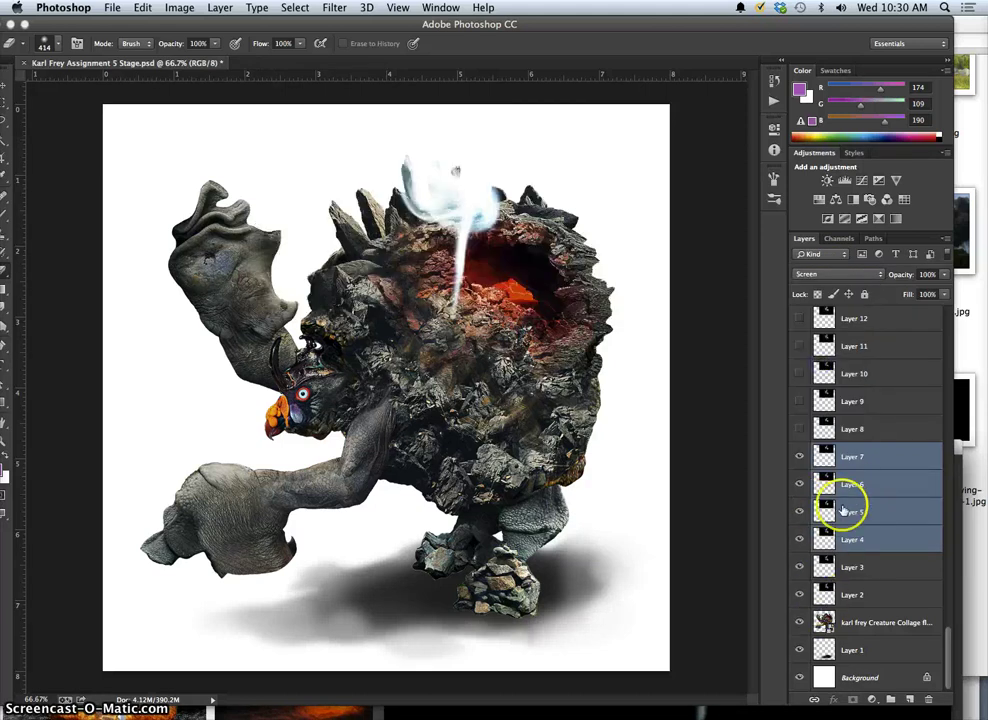
Step: Turn on visibility for the next smoke frame layers, up through Layer 28
click(799, 402)
click(799, 374)
click(799, 346)
click(799, 318)
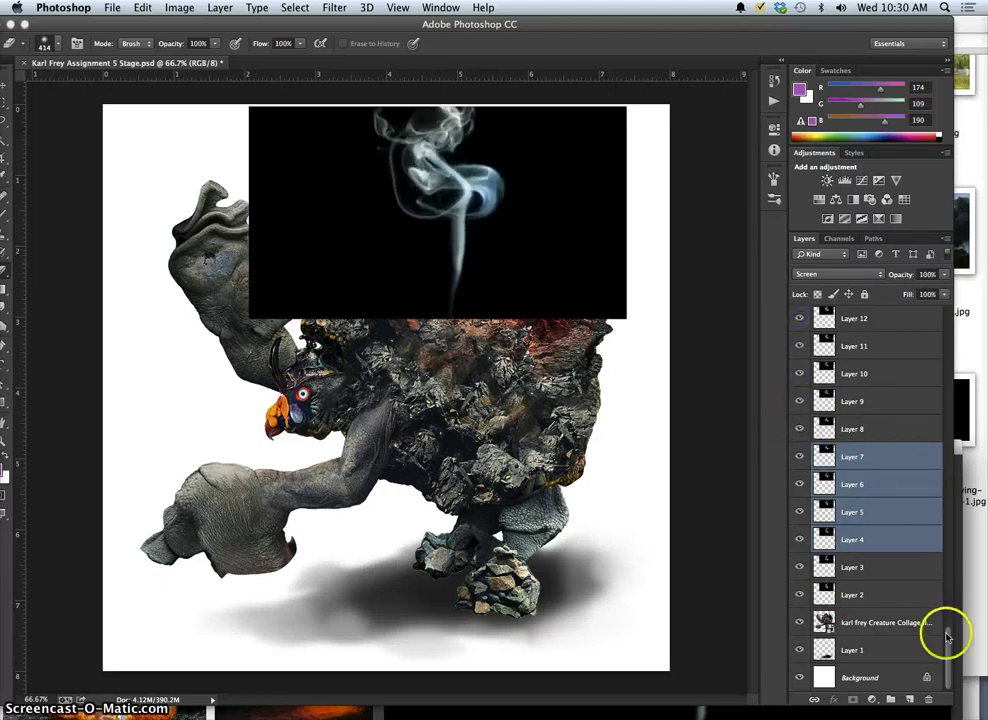
scroll(948, 637, up, 10)
click(799, 619)
drag(799, 619, 799, 318)
drag(945, 582, 953, 515)
drag(799, 596, 799, 319)
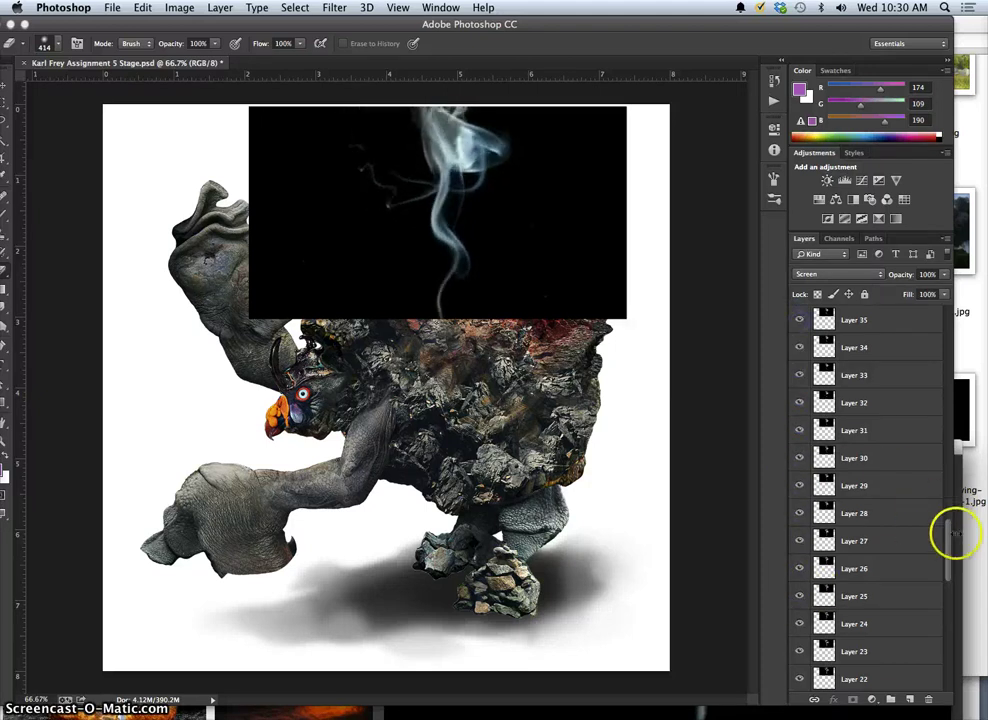
Step: Keep revealing smoke frame layers from Layer 36 up to Layer 82
scroll(949, 537, up, 5)
click(801, 568)
drag(801, 568, 799, 319)
drag(949, 492, 948, 437)
click(796, 594)
drag(800, 568, 900, 432)
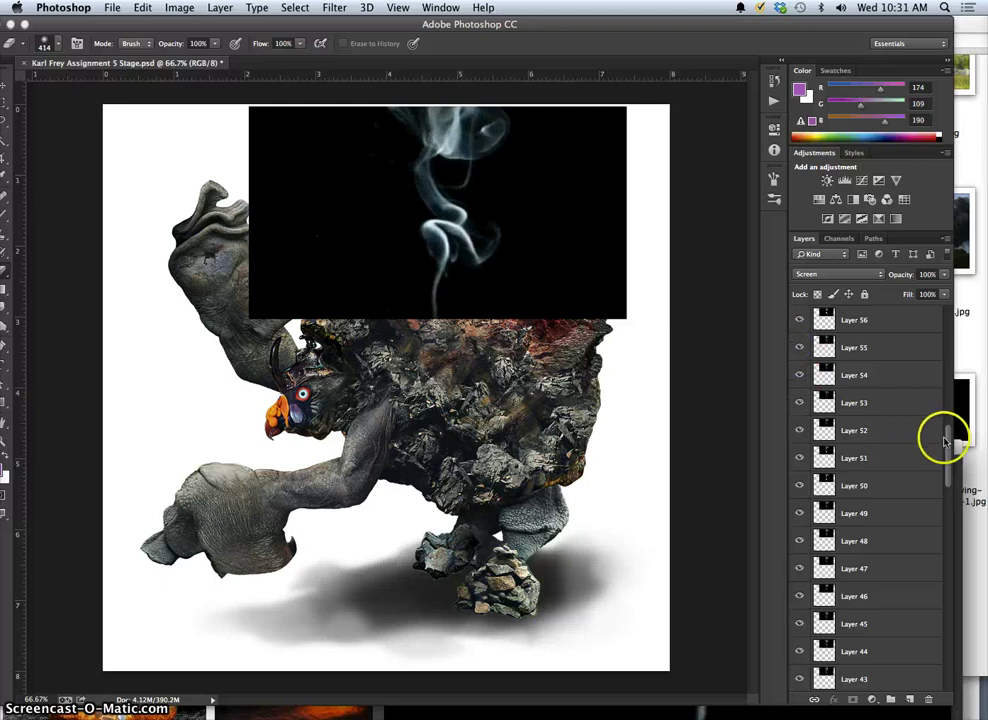
scroll(949, 416, up, 3)
drag(799, 513, 797, 318)
drag(948, 399, 944, 359)
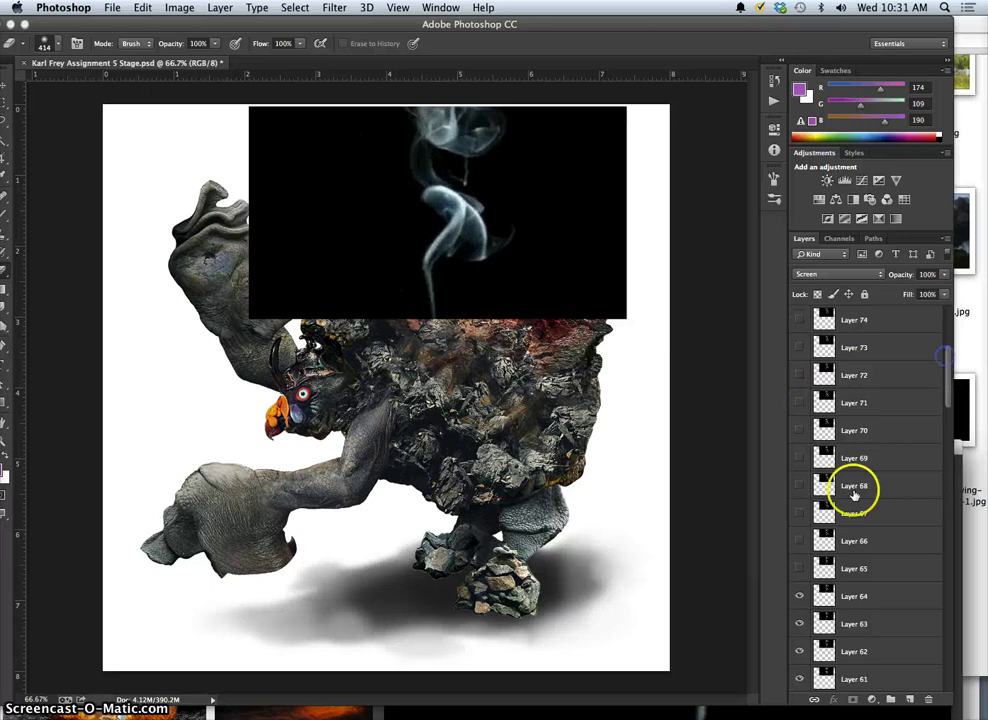
click(801, 570)
drag(801, 570, 798, 318)
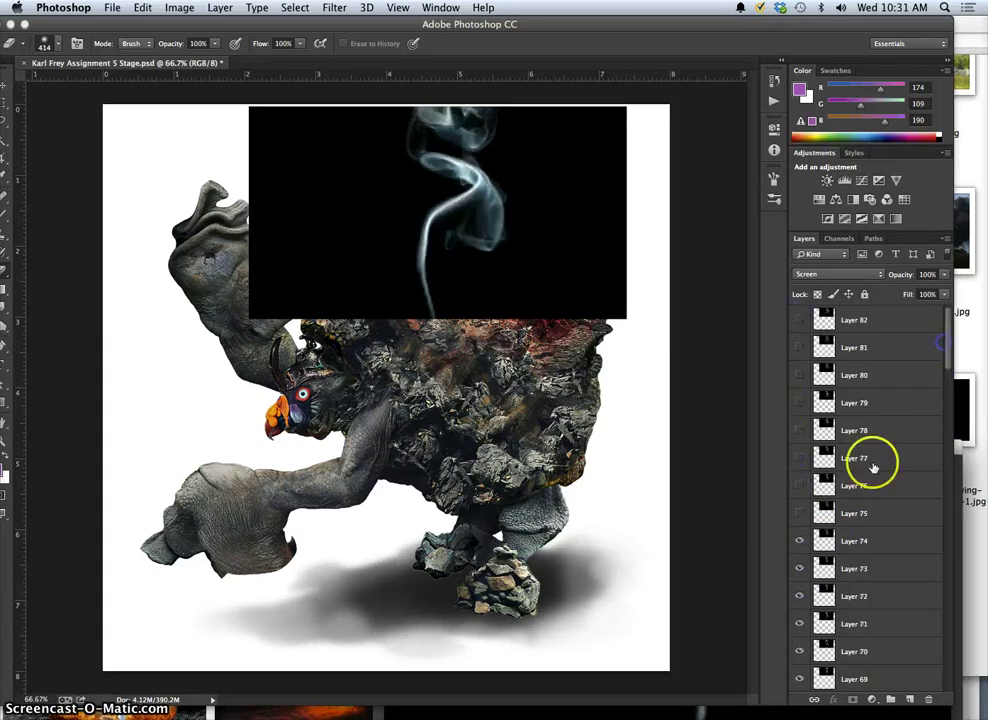
drag(800, 513, 799, 318)
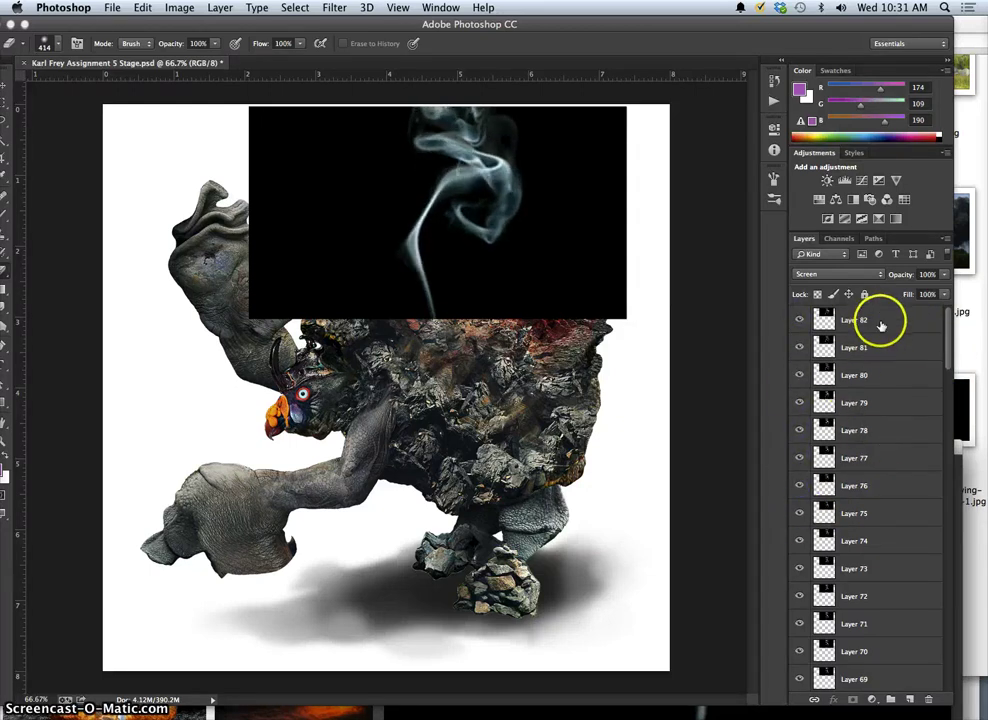
Step: Select Layers 5 through 82 and set their blend mode to Screen
click(879, 325)
drag(947, 392, 935, 662)
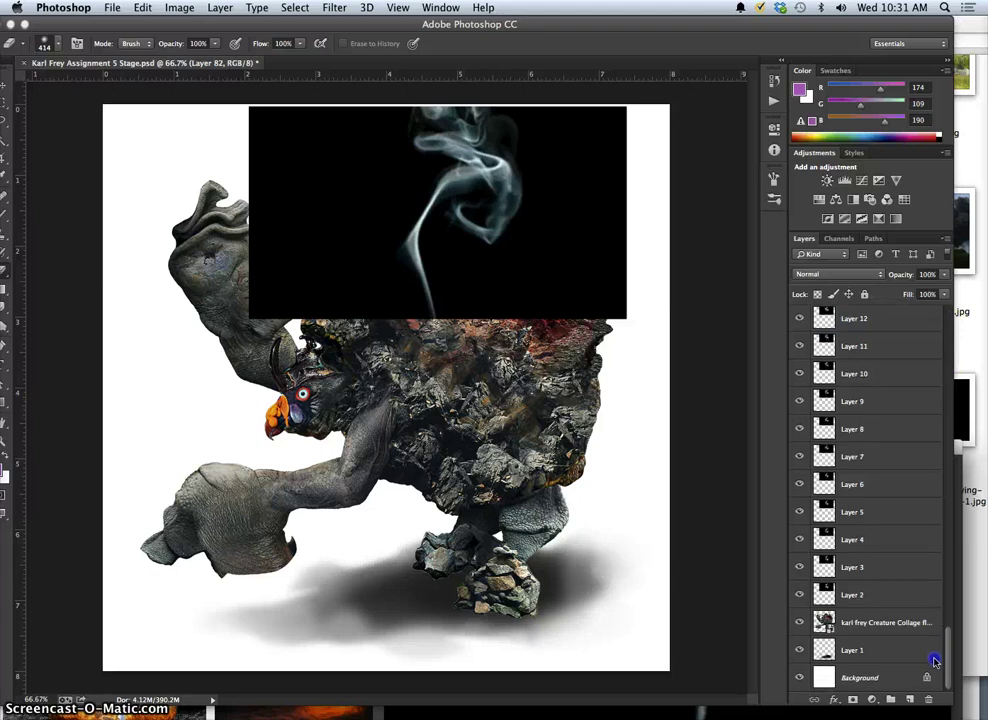
shift+click(886, 510)
click(820, 273)
click(822, 364)
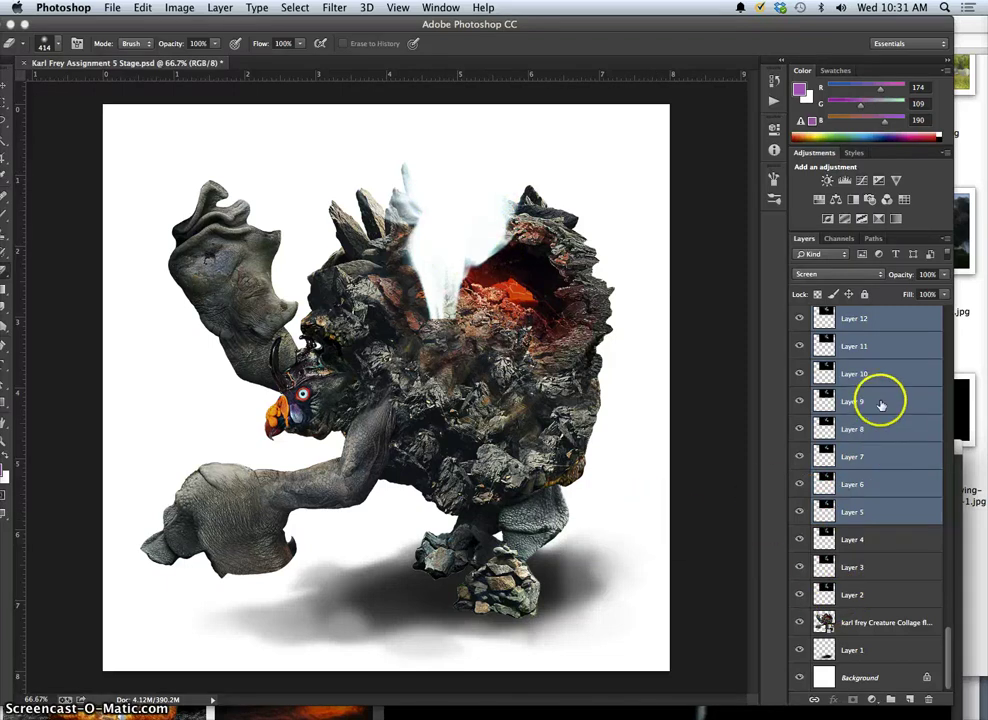
Step: Switch to the Move tool and nudge the selected smoke frames on the canvas
drag(951, 641, 947, 571)
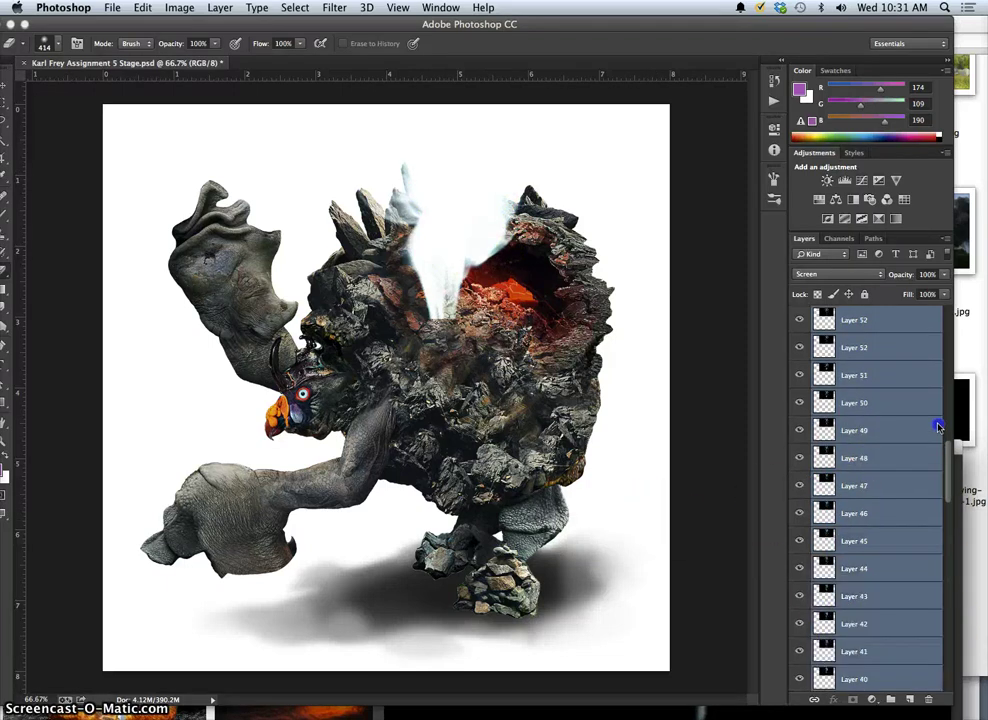
drag(80, 30, 116, 31)
click(35, 88)
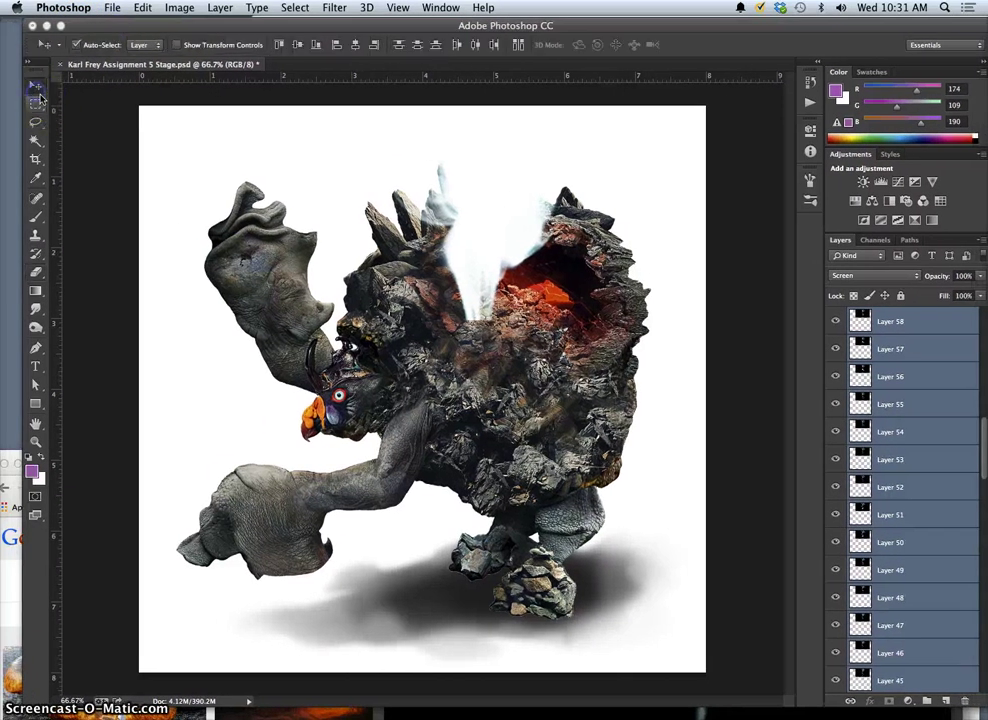
mouse_move(479, 226)
mouse_down()
mouse_move(494, 238)
mouse_move(525, 212)
mouse_move(558, 243)
mouse_move(569, 276)
mouse_move(536, 229)
mouse_move(554, 214)
mouse_move(541, 205)
mouse_up()
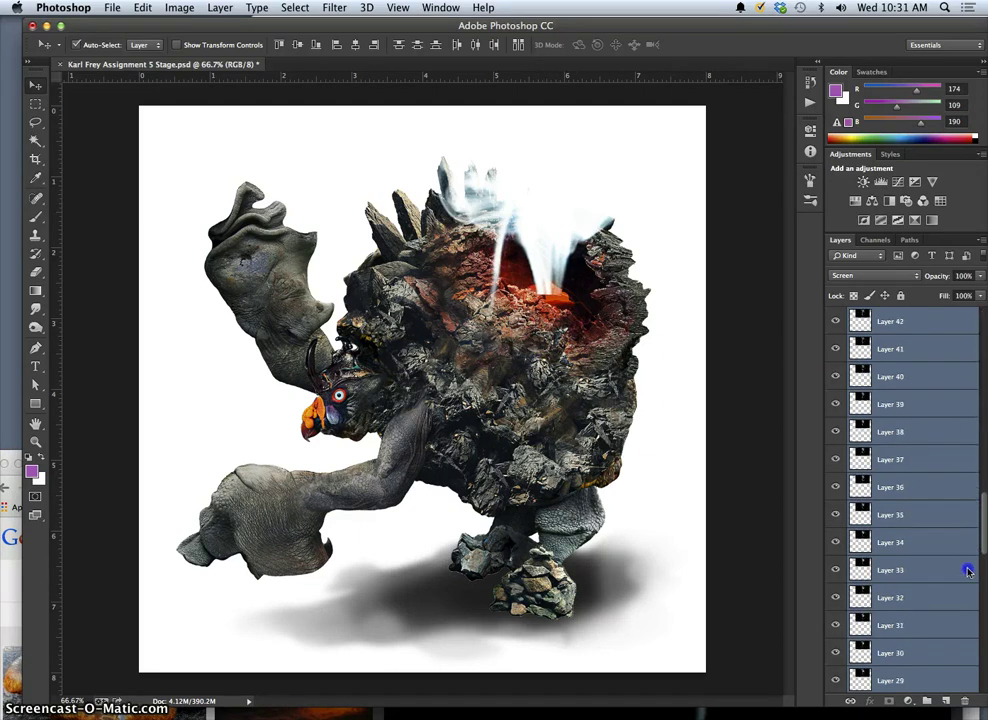
Step: Select Layers 2–4 and try moving them, undoing the accidental duplicate
scroll(961, 660, down, 15)
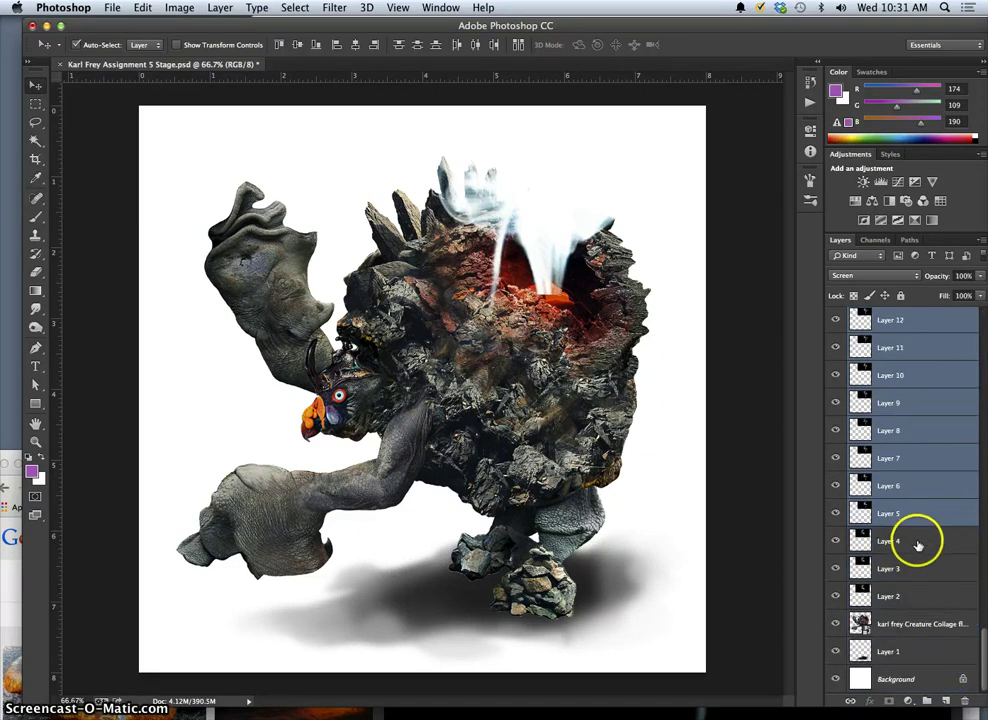
shift+click(918, 549)
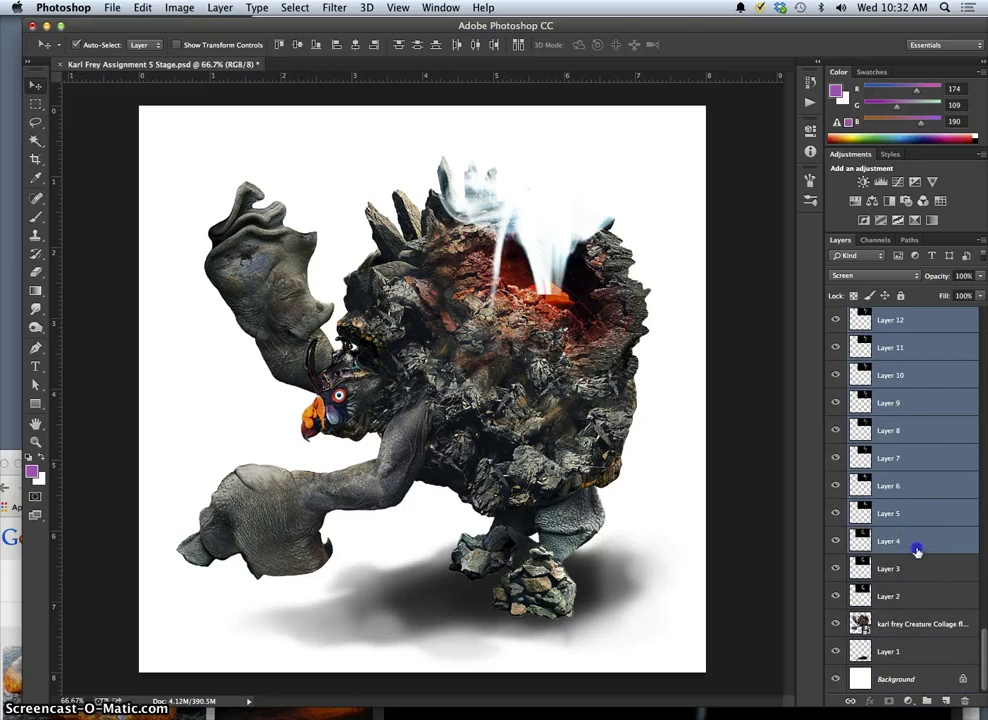
click(918, 549)
shift+click(884, 598)
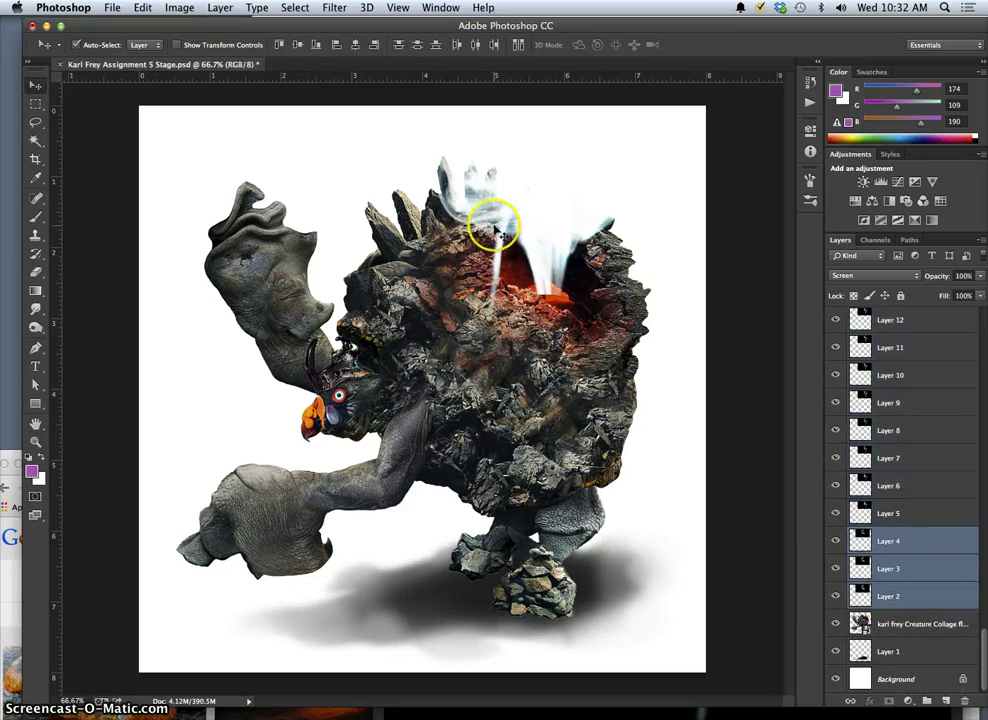
drag(489, 220, 516, 249)
key(super+z)
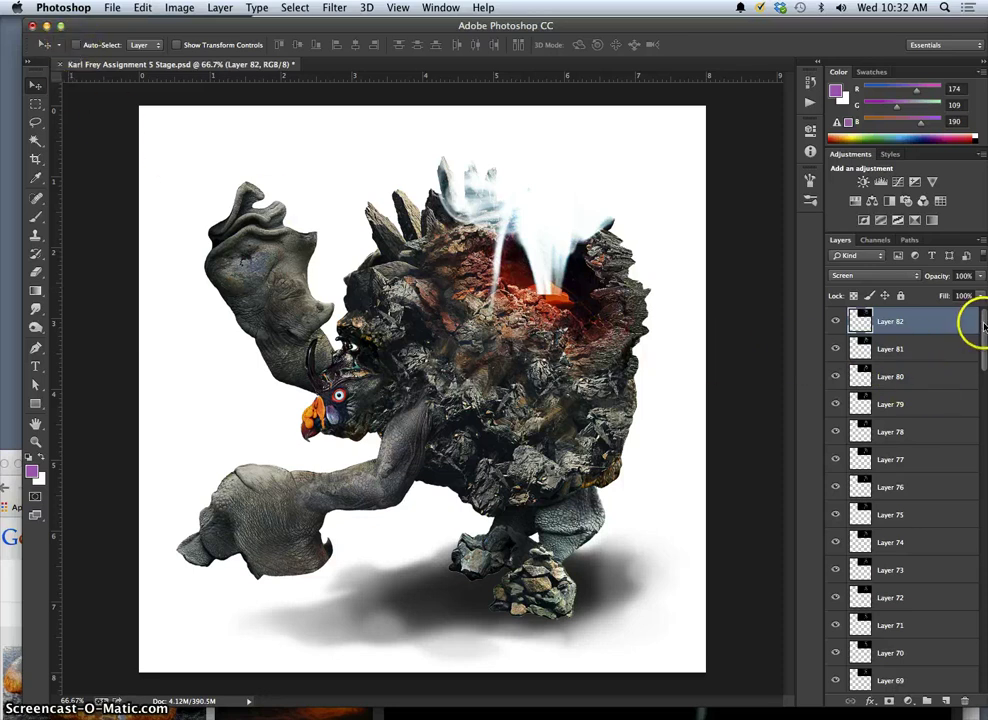
Step: Move smoke Layers 2–4 about 0.85 in right over the glowing crater
drag(983, 325, 980, 680)
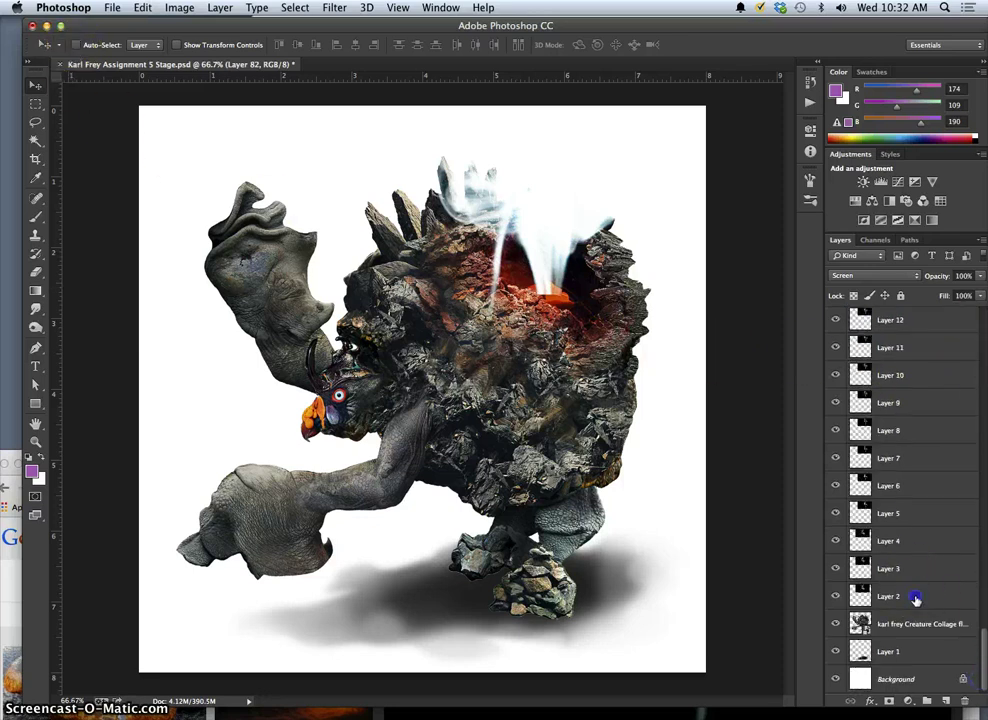
shift+click(902, 541)
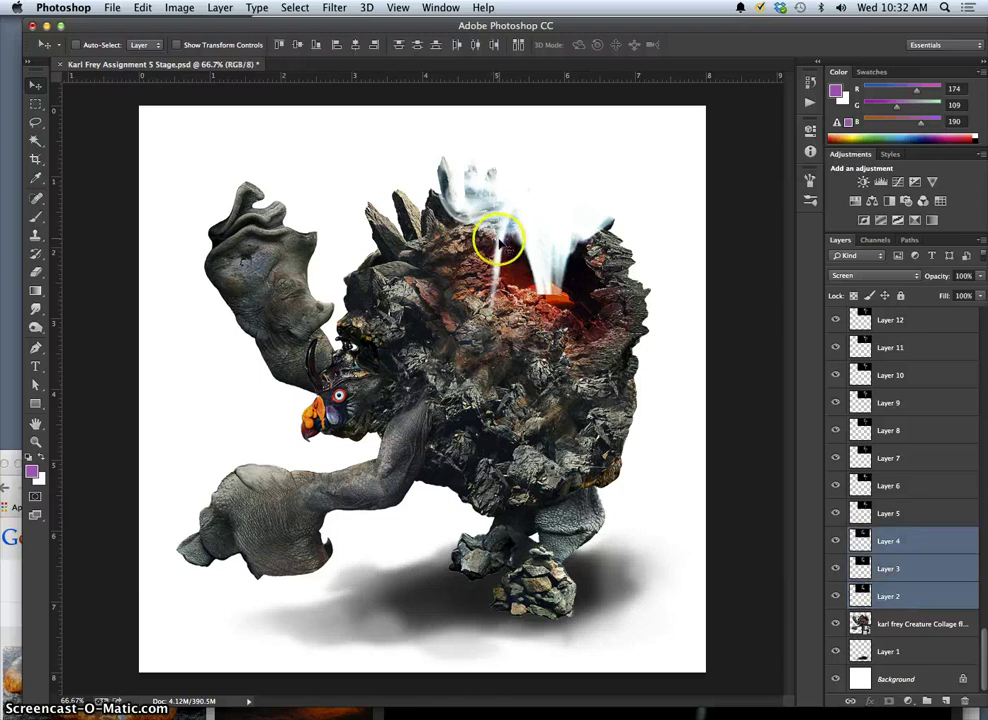
drag(500, 242, 560, 220)
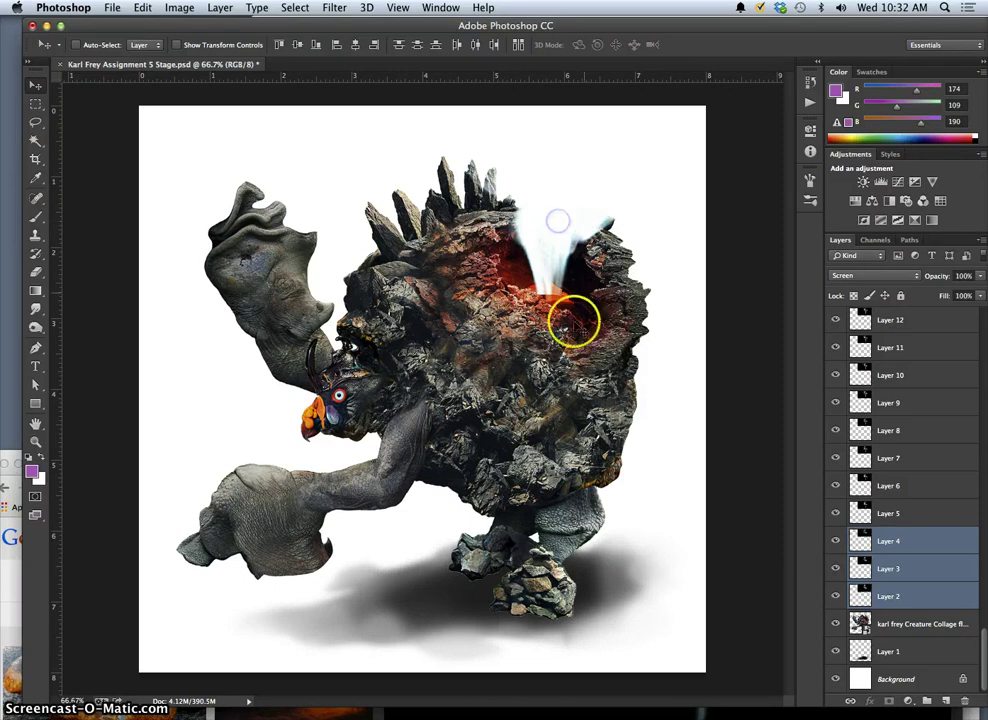
click(908, 517)
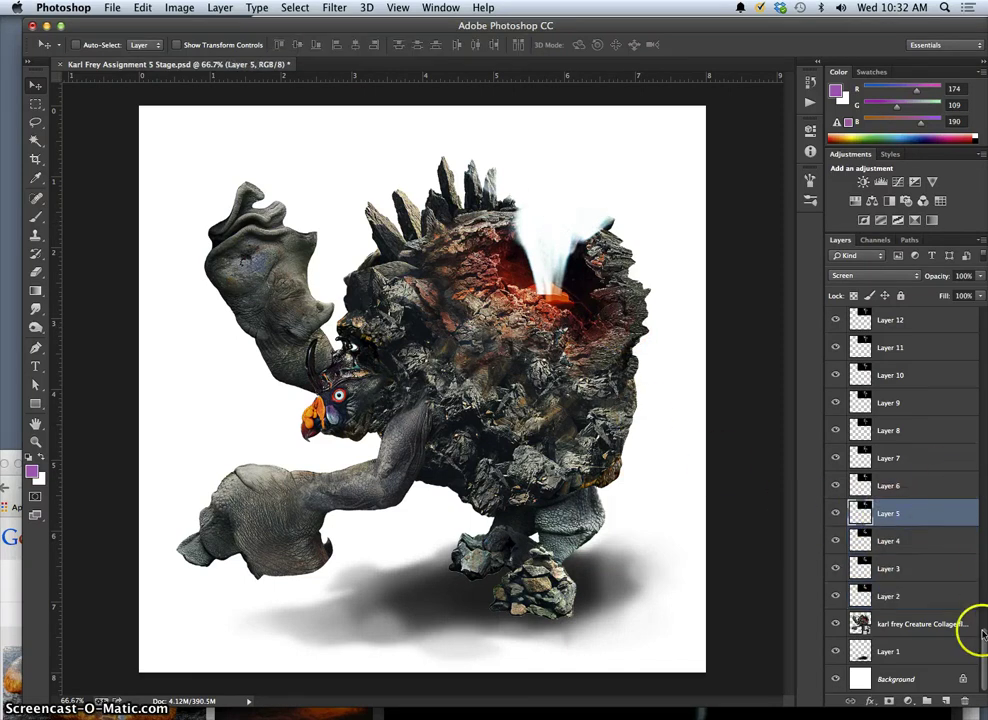
drag(984, 620, 978, 277)
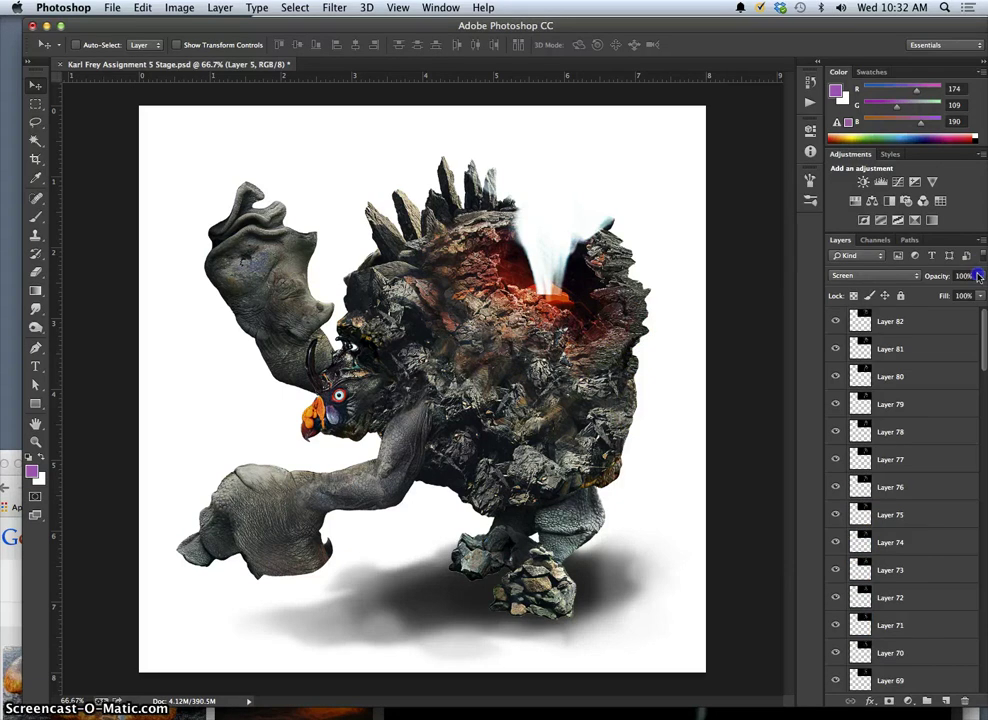
Step: Select all the smoke frame layers and rotate them about 4.74° with Free Transform
shift+click(911, 323)
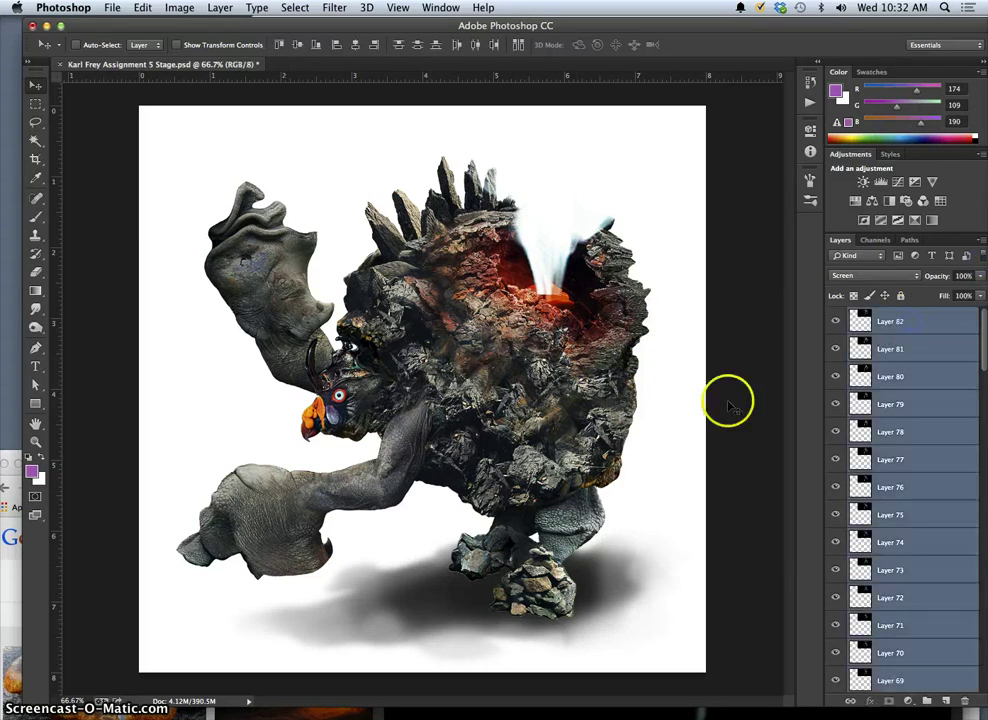
key(super+t)
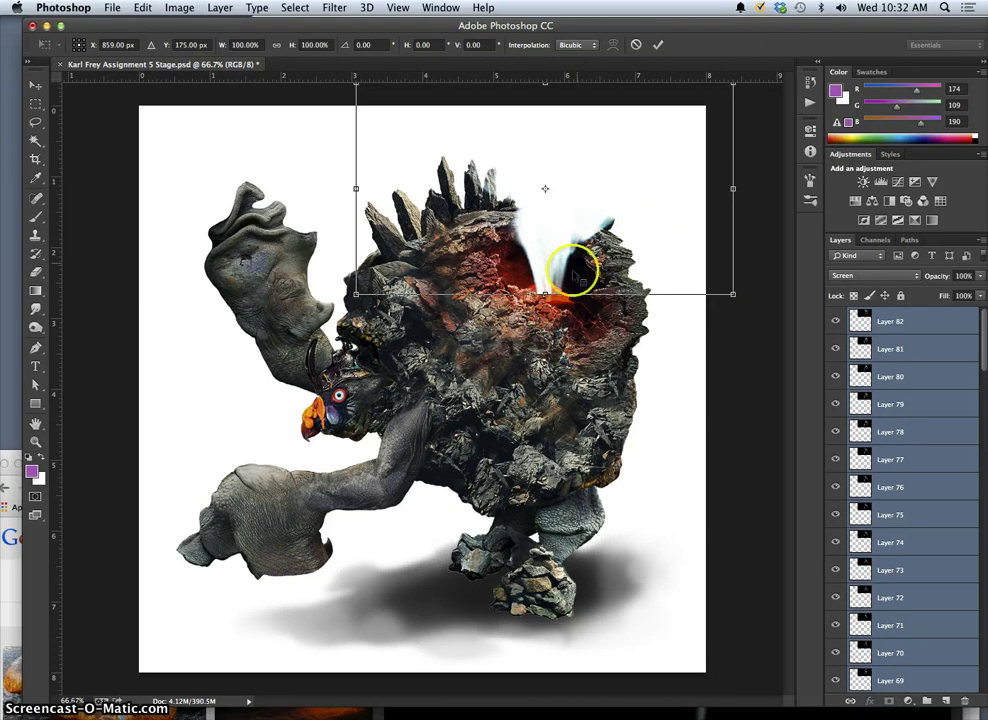
drag(746, 297, 744, 310)
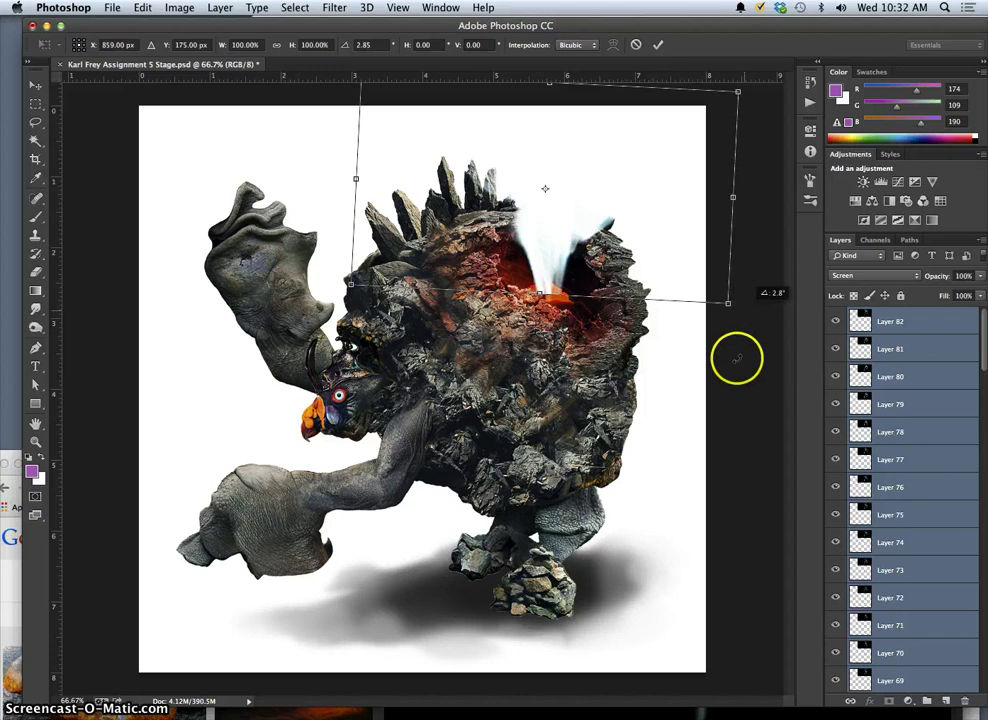
Step: Distort the smoke to roughly 105% × 118% and shift it right over the crater
right_click(601, 263)
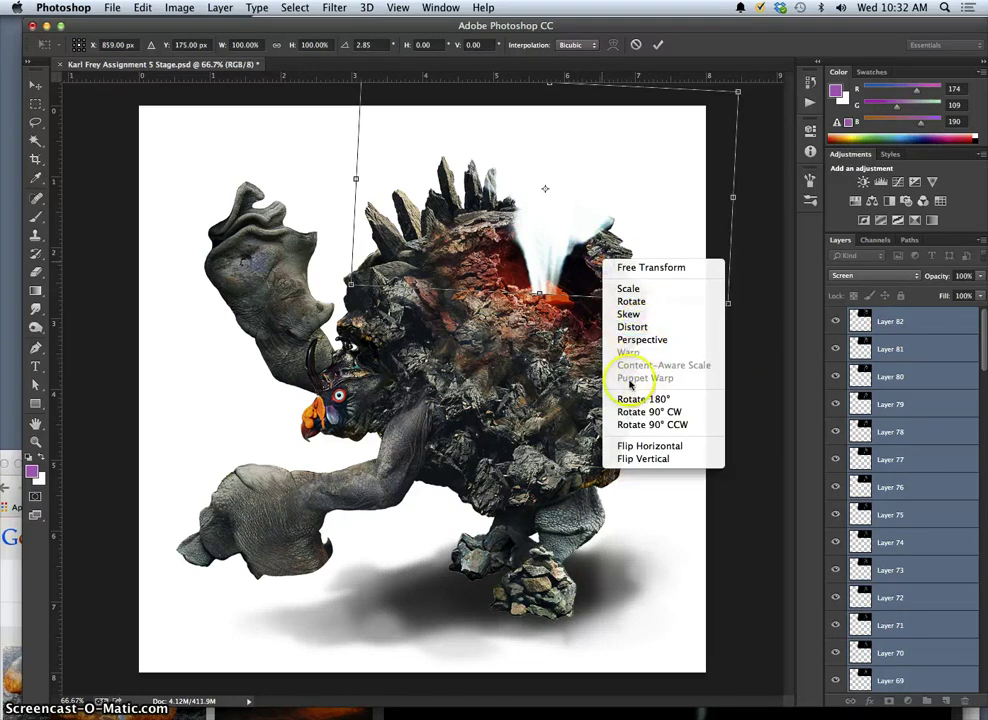
click(633, 326)
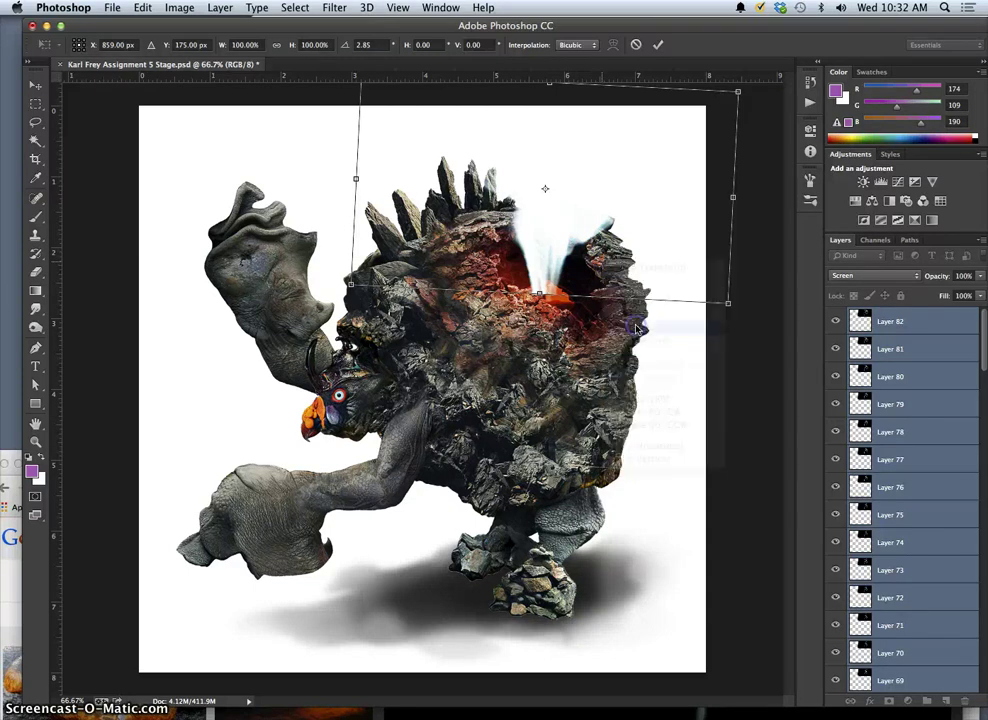
drag(729, 308, 722, 341)
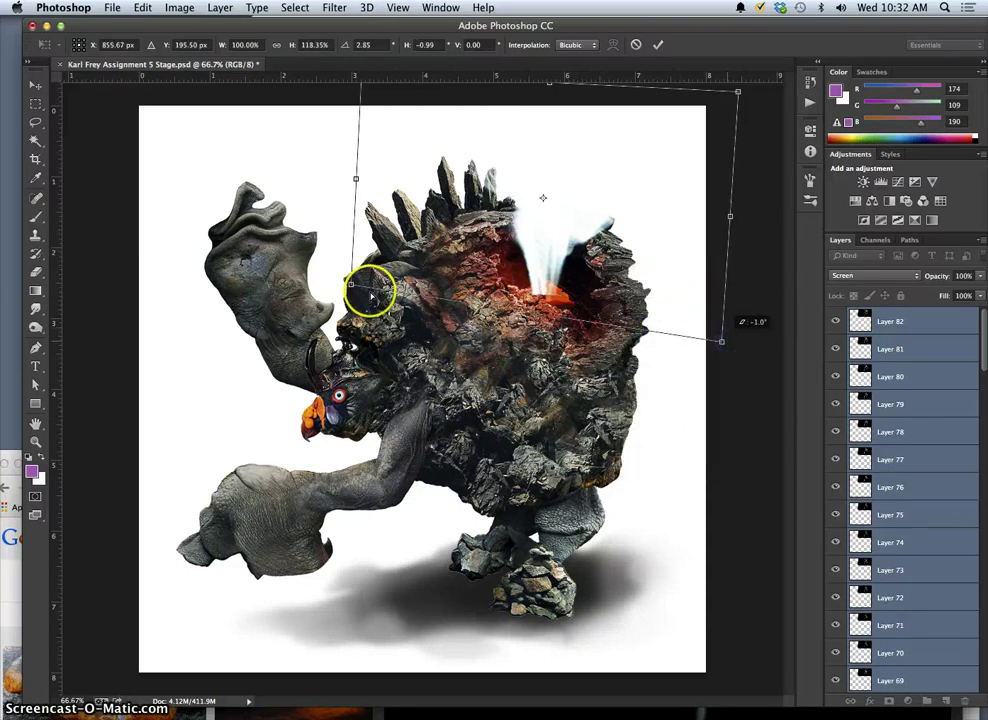
drag(350, 285, 358, 281)
click(728, 218)
drag(732, 218, 730, 250)
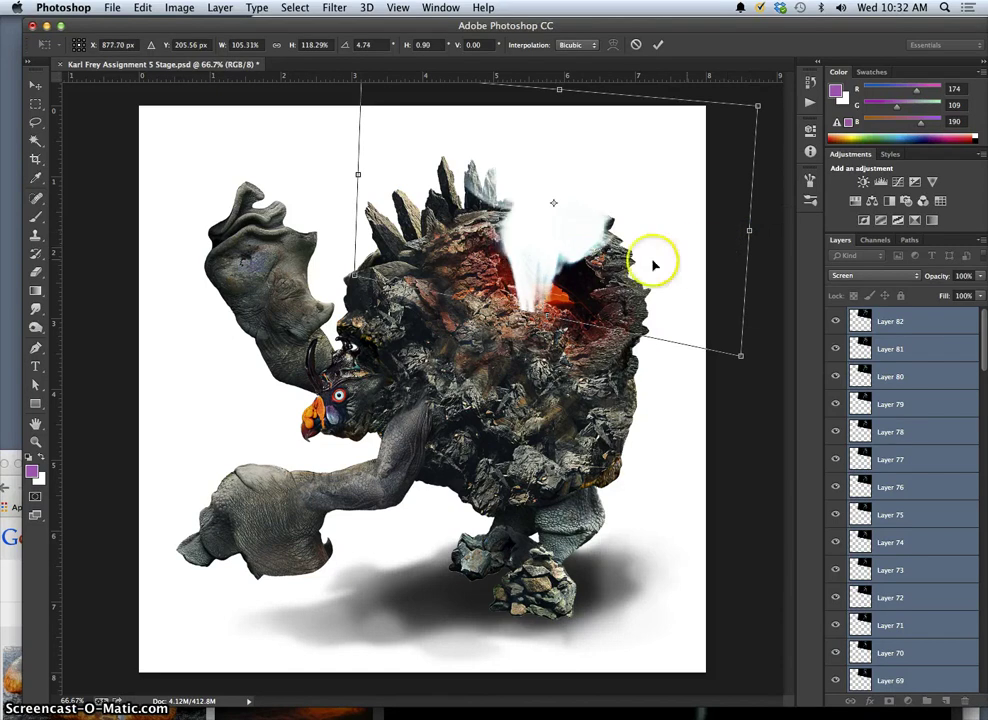
mouse_move(536, 249)
mouse_down()
mouse_move(546, 244)
mouse_move(549, 254)
mouse_up()
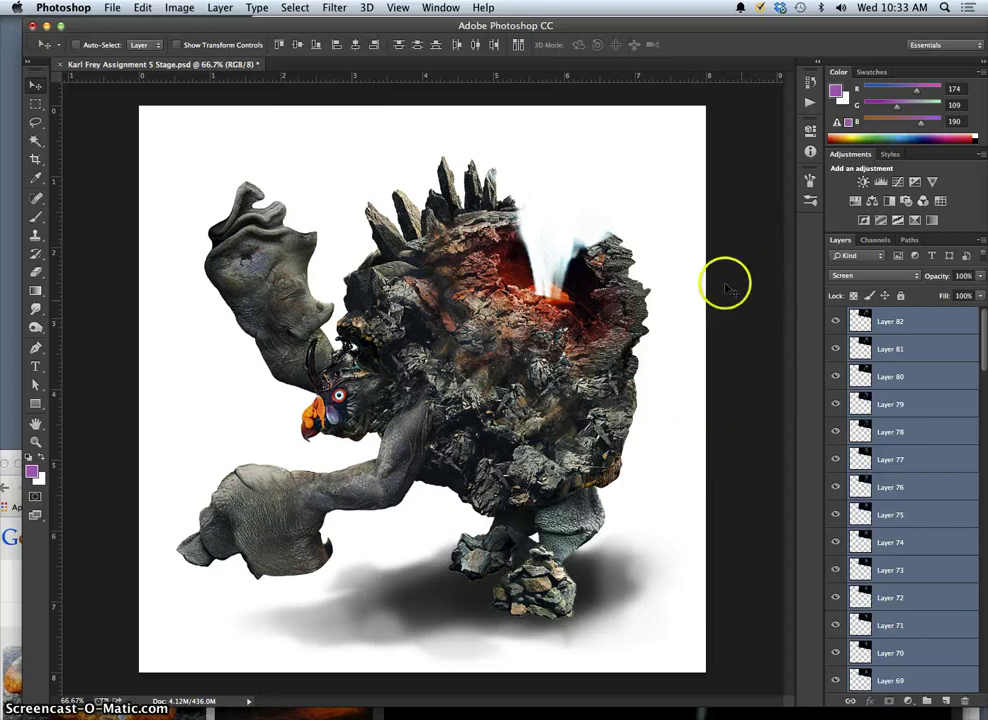
Step: Add a new layer, Layer 83, directly above the Background
drag(712, 26, 657, 20)
drag(926, 337, 926, 645)
click(876, 678)
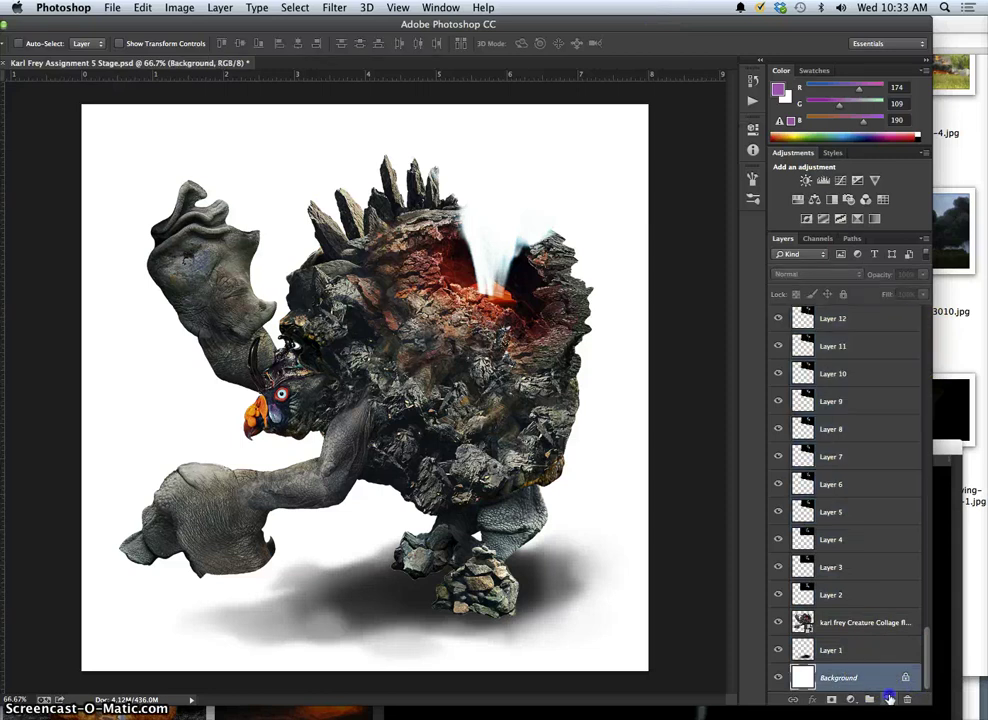
click(889, 699)
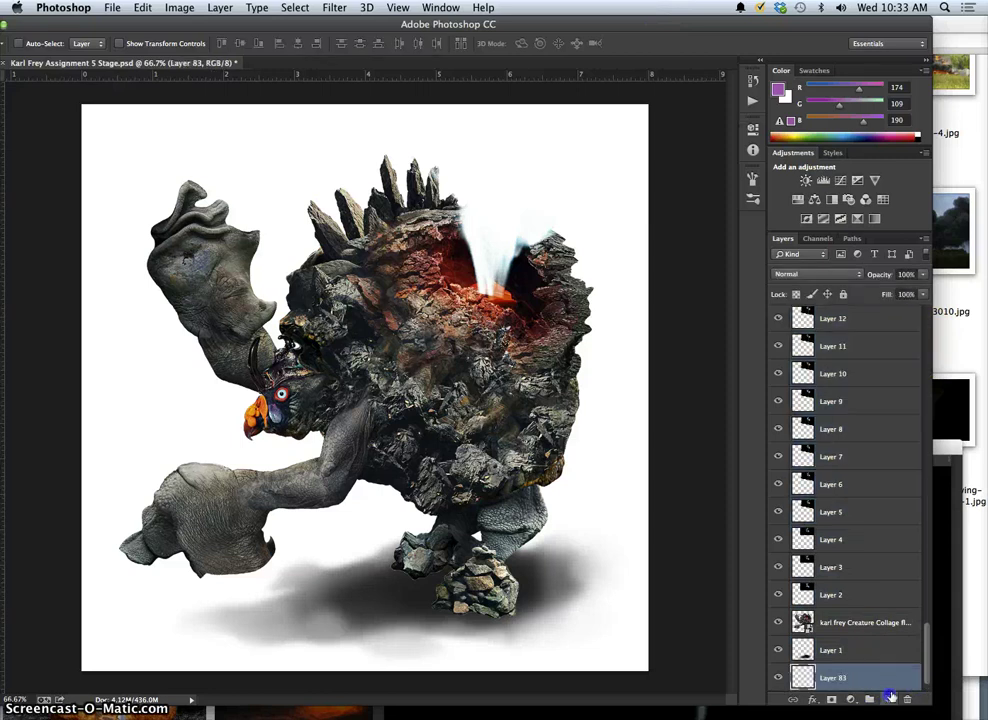
Step: Fill Layer 83 with solid black using Edit > Fill
click(143, 8)
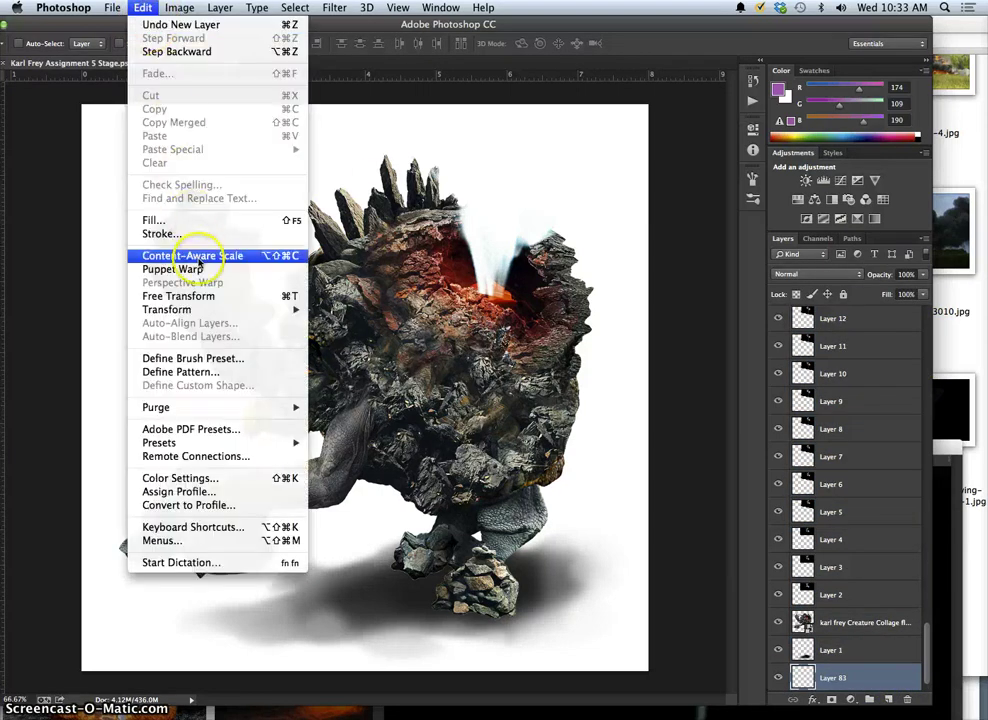
click(190, 220)
click(688, 330)
click(675, 320)
click(765, 320)
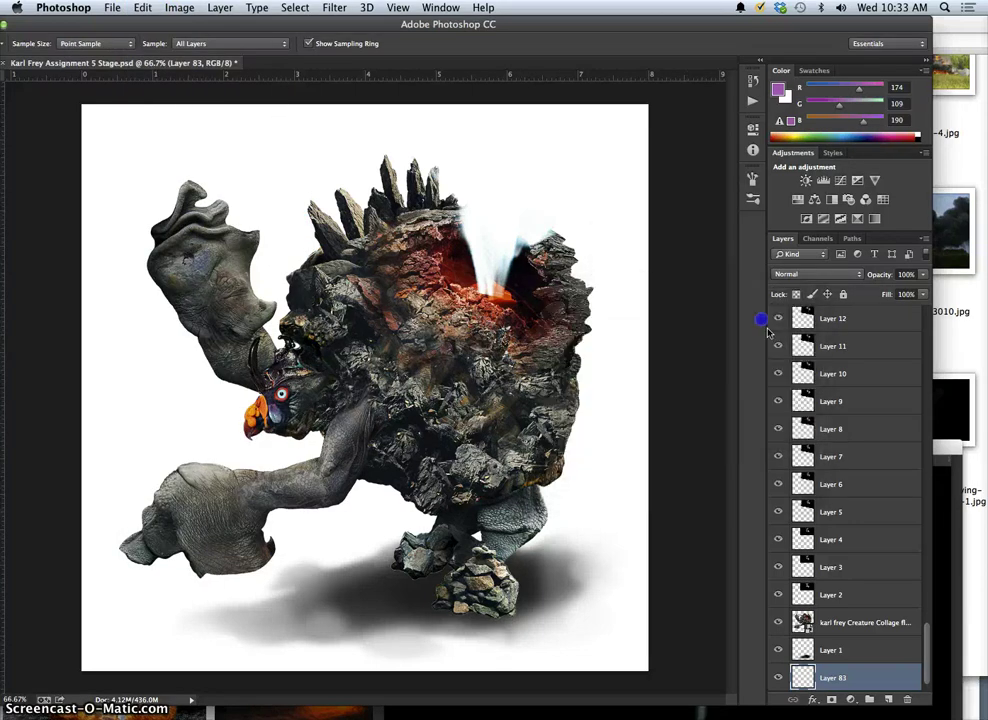
key(v)
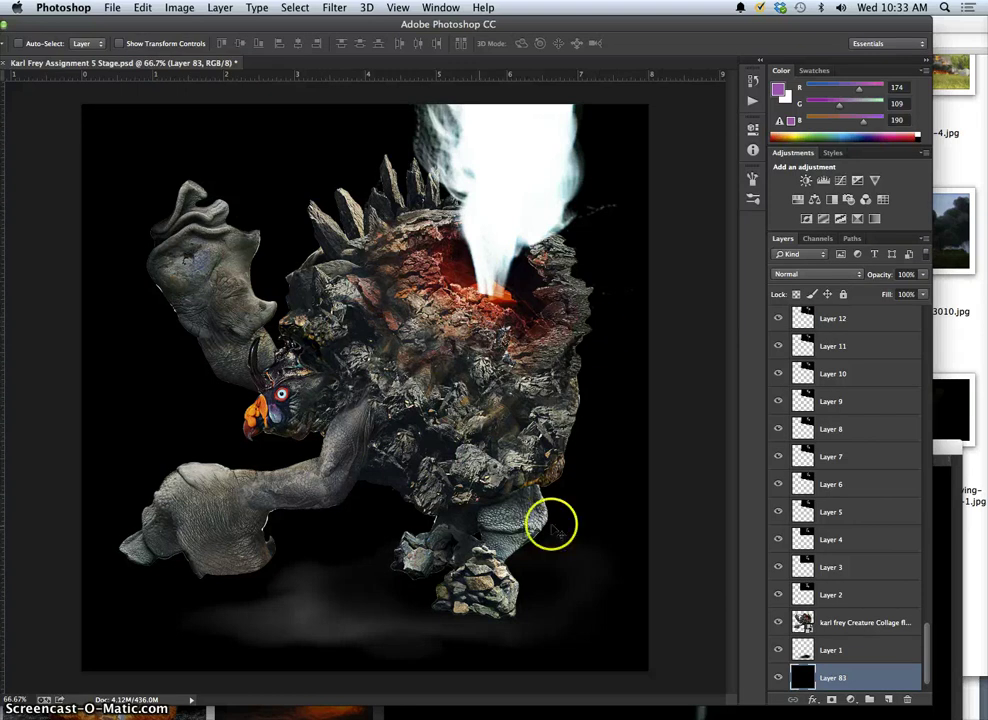
drag(926, 650, 930, 695)
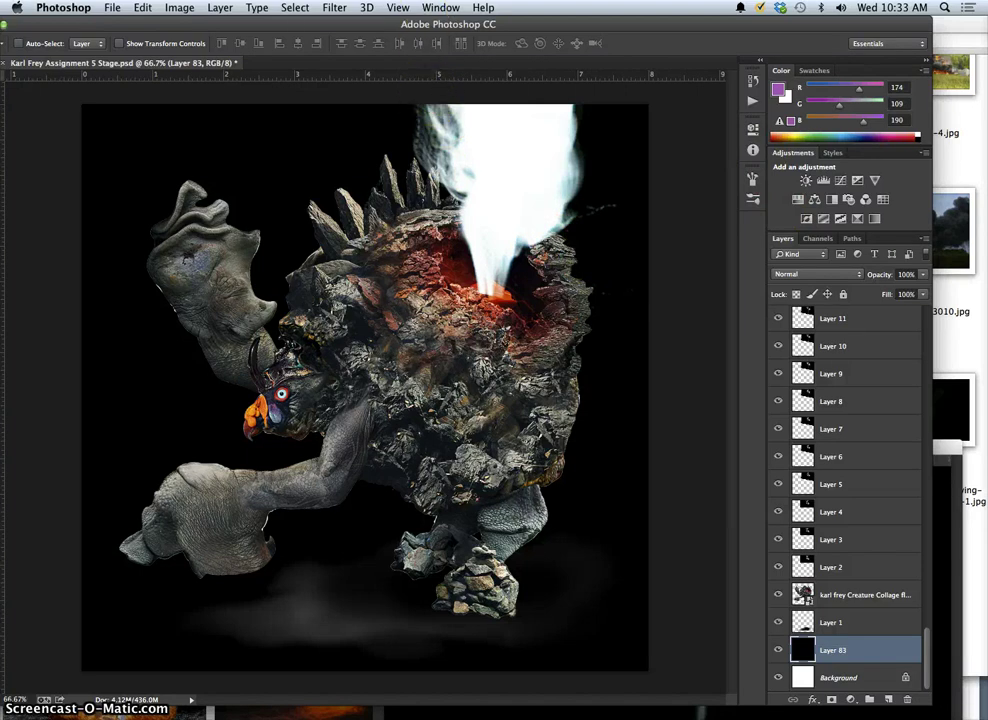
Step: Show the Timeline panel as a floating, enlarged panel and create a frame animation
click(440, 7)
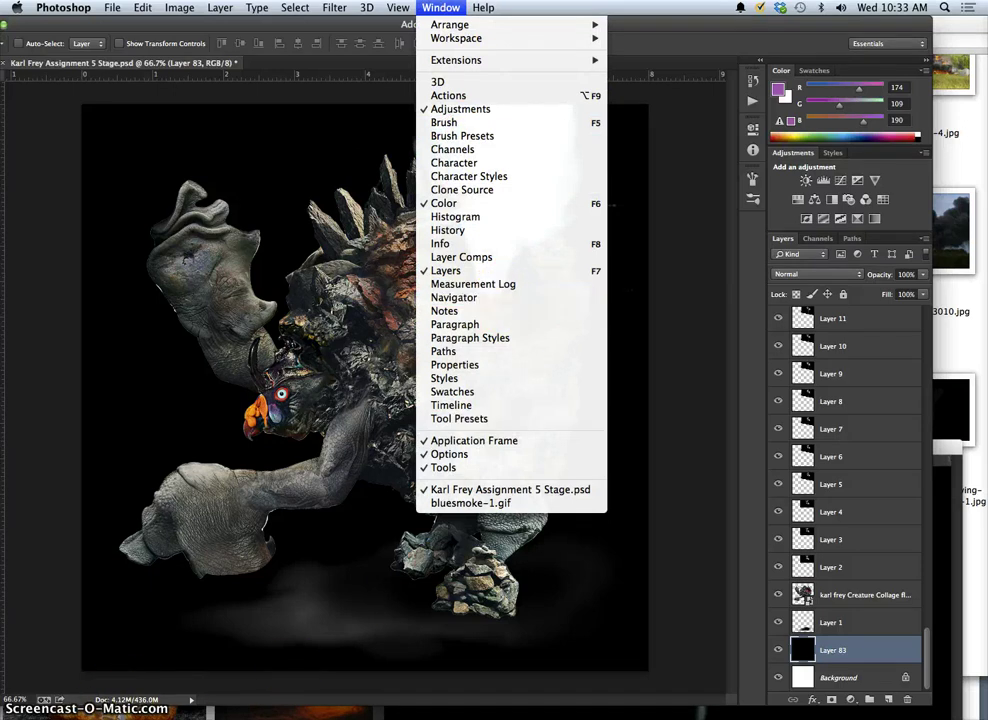
click(293, 311)
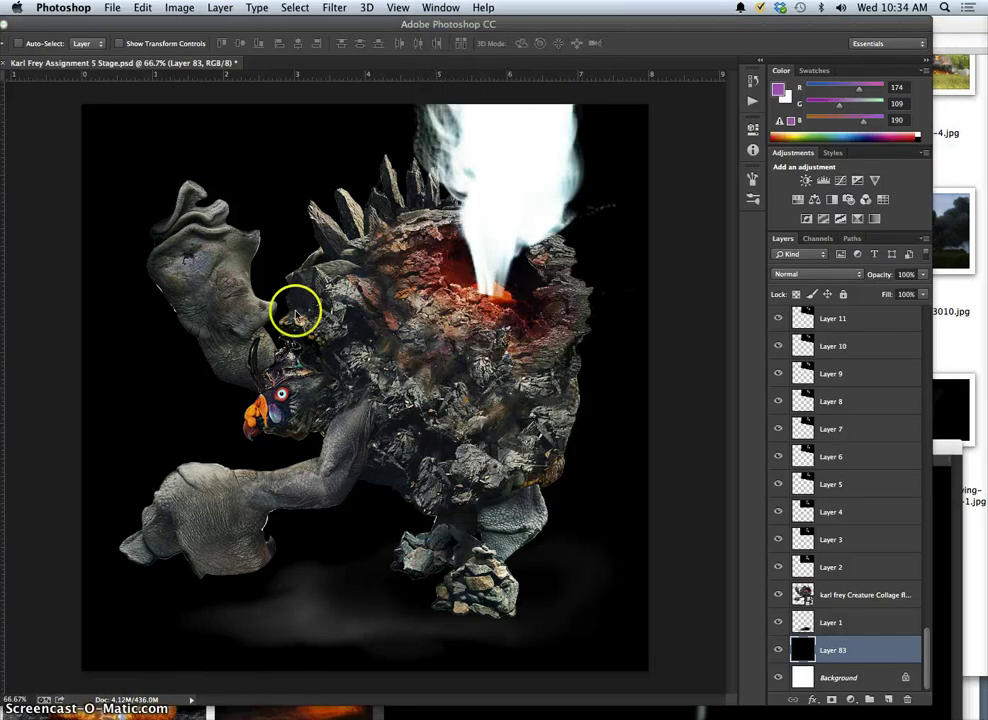
click(440, 8)
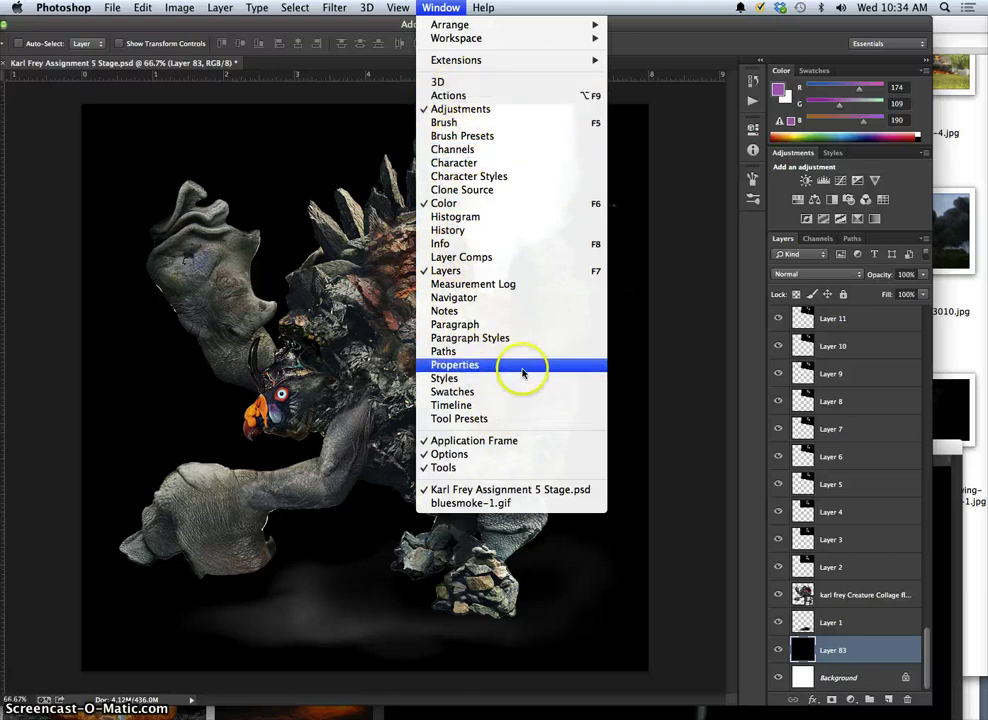
click(445, 405)
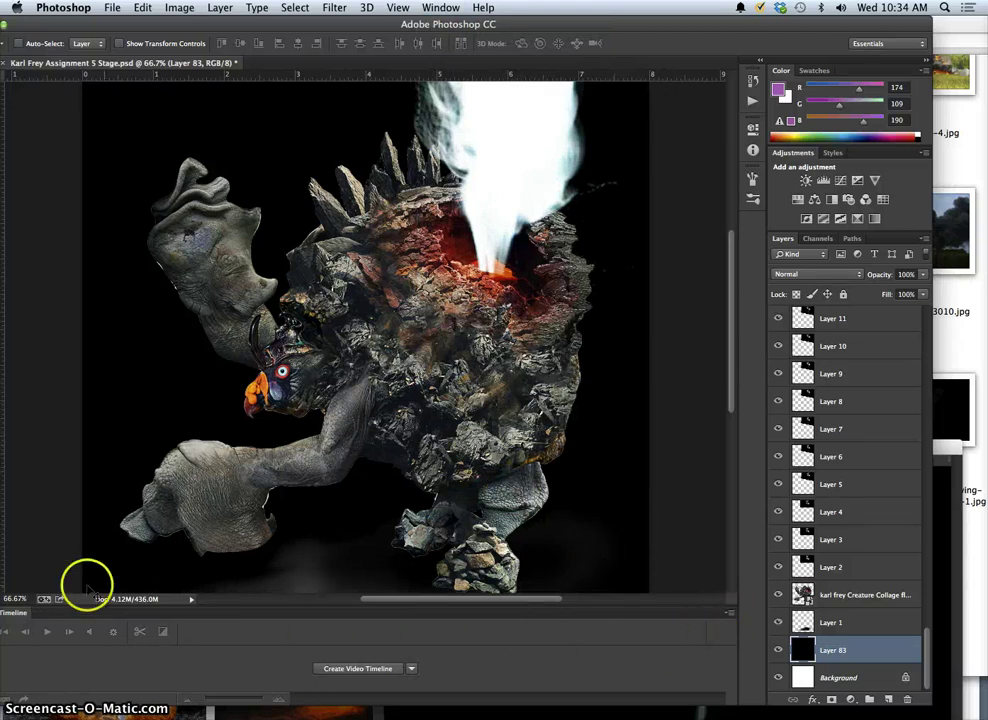
drag(56, 588, 80, 266)
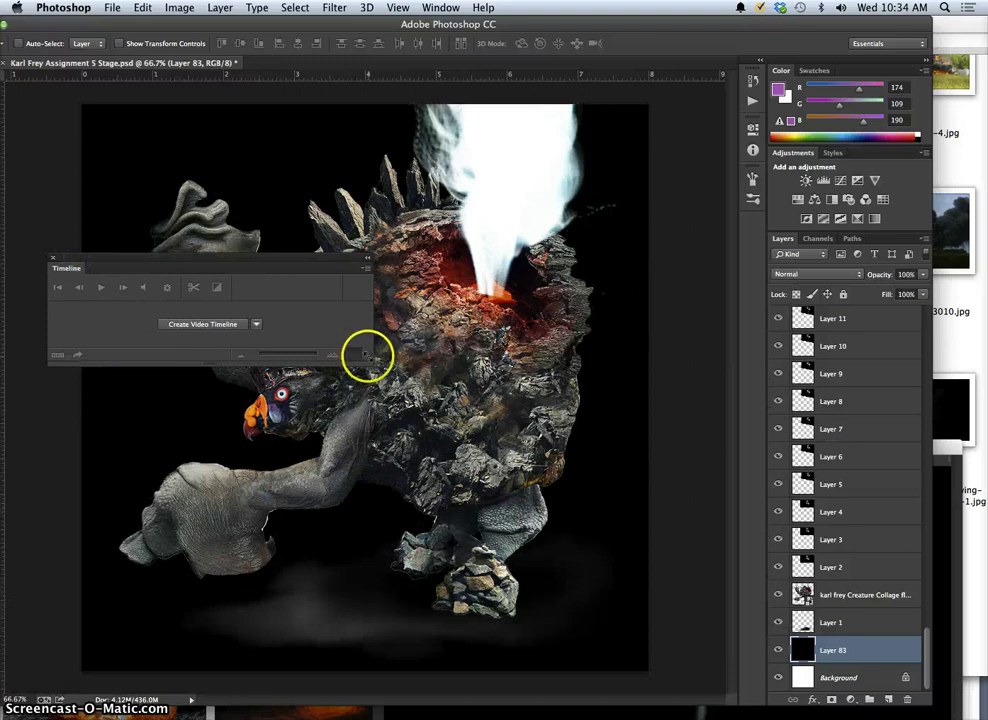
drag(366, 357, 472, 474)
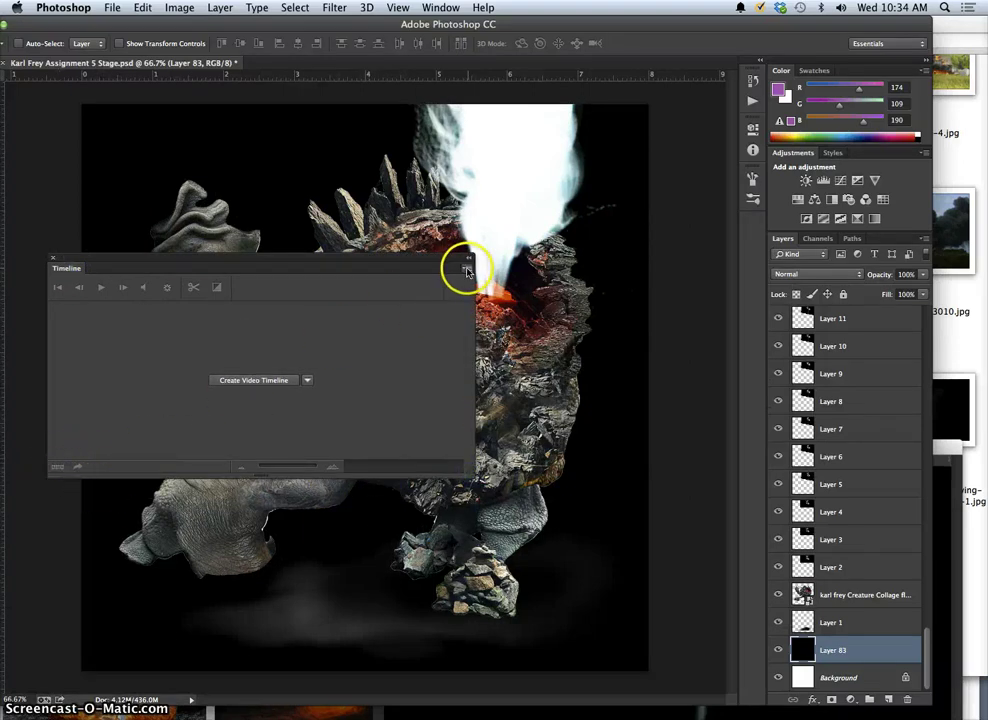
click(306, 382)
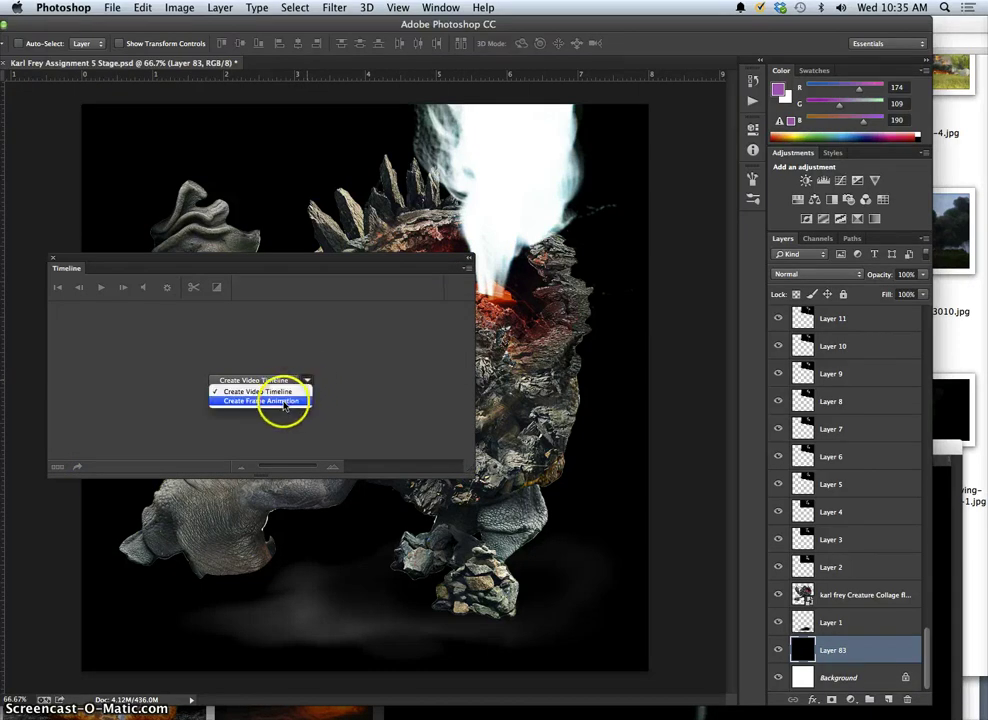
click(286, 401)
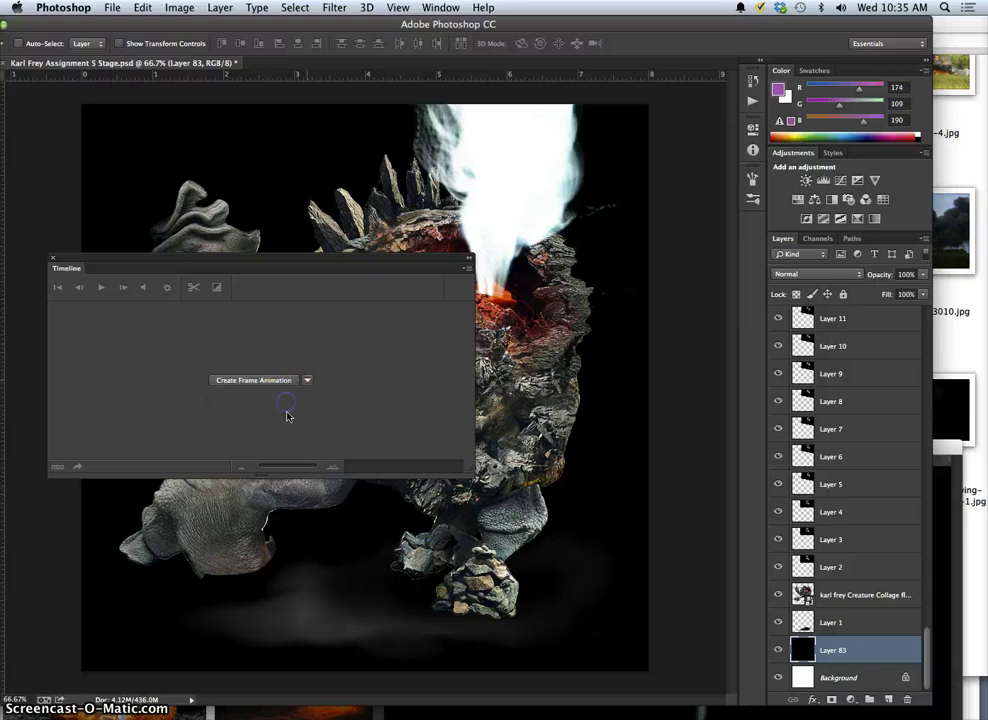
Step: Create a frame animation in the Timeline and build its frames from all the layers
click(293, 386)
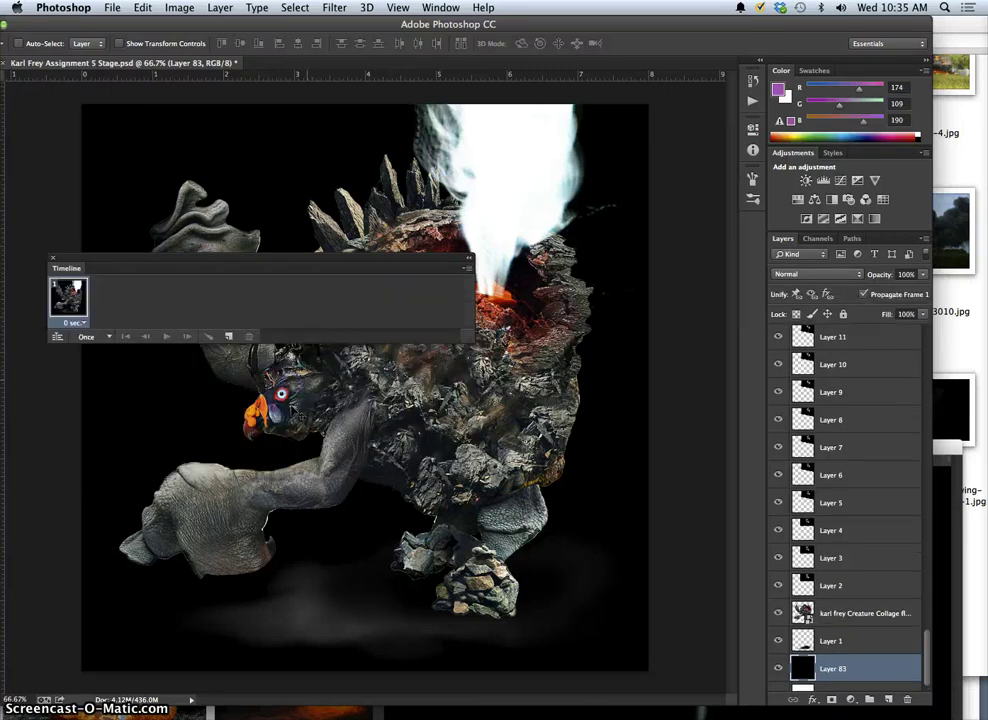
drag(468, 337, 587, 340)
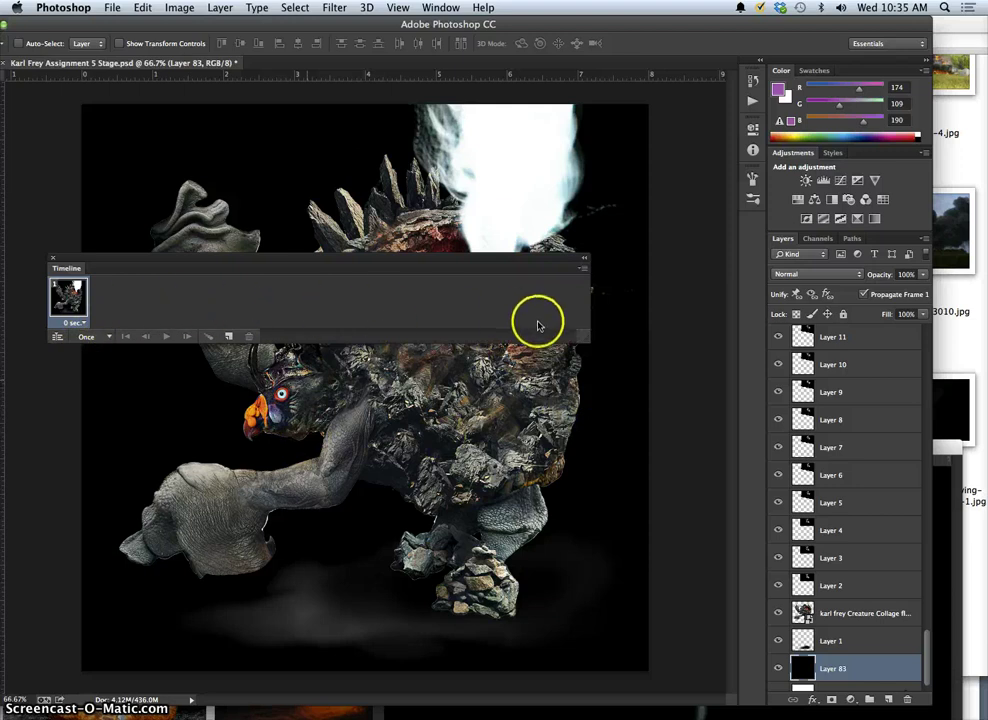
click(585, 272)
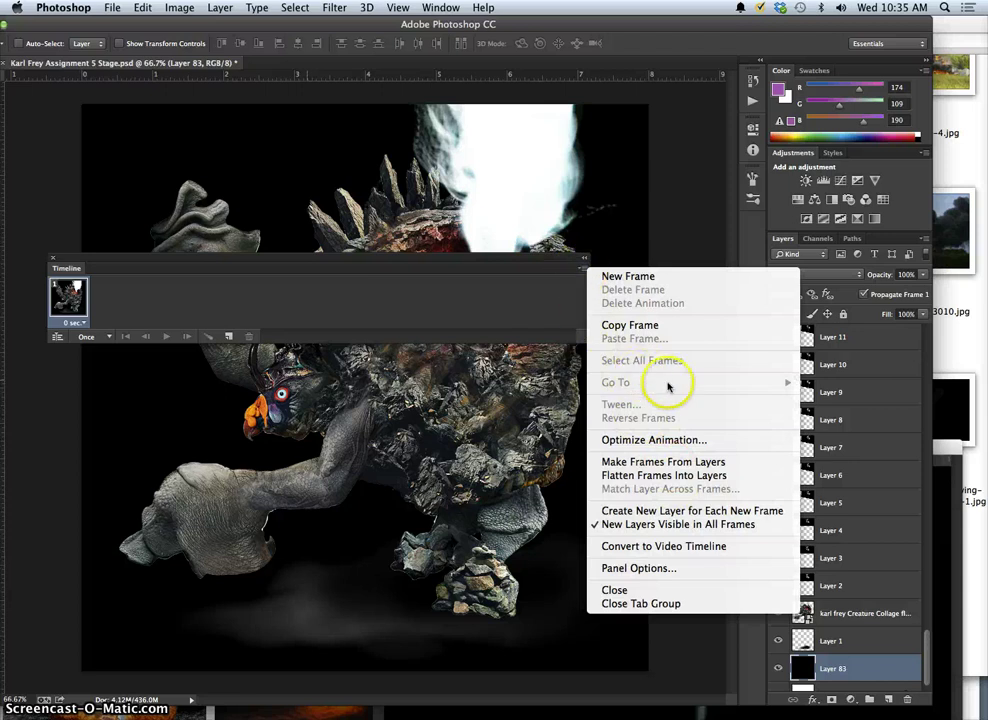
click(656, 464)
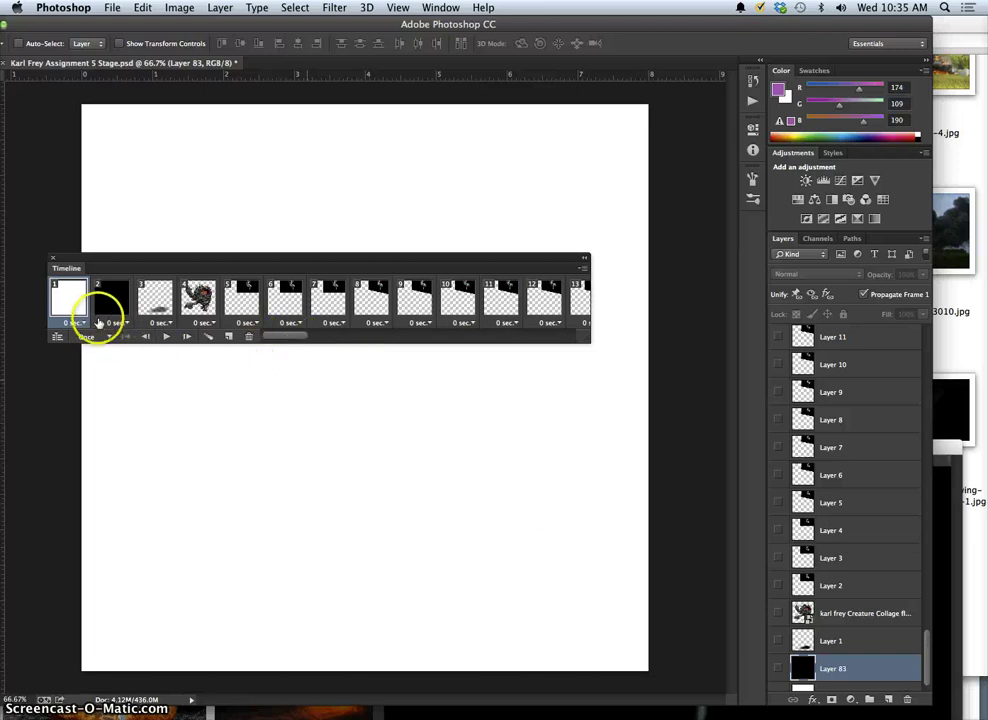
Step: Select all 85 frames and give each a custom 0.03-second delay
drag(298, 338, 604, 340)
shift+click(567, 302)
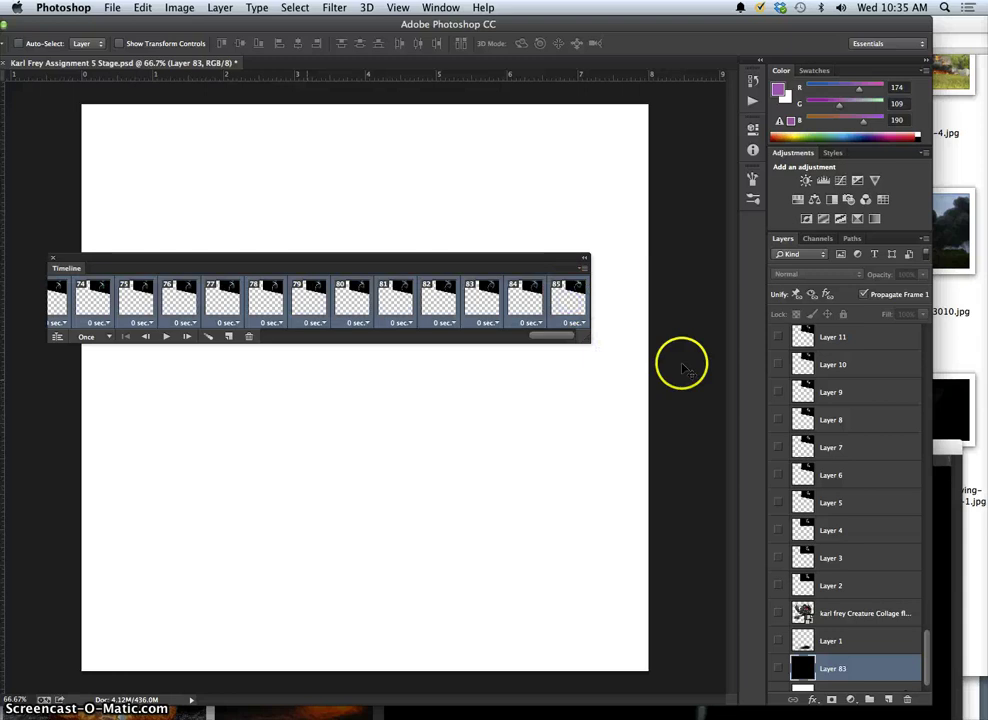
click(583, 325)
click(580, 304)
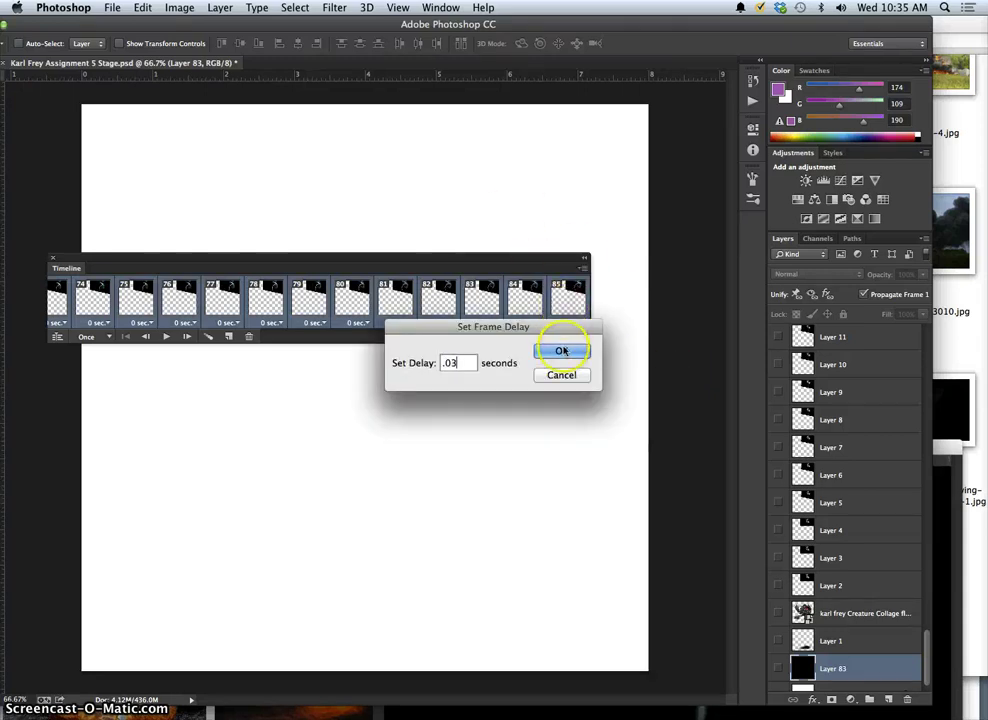
click(560, 352)
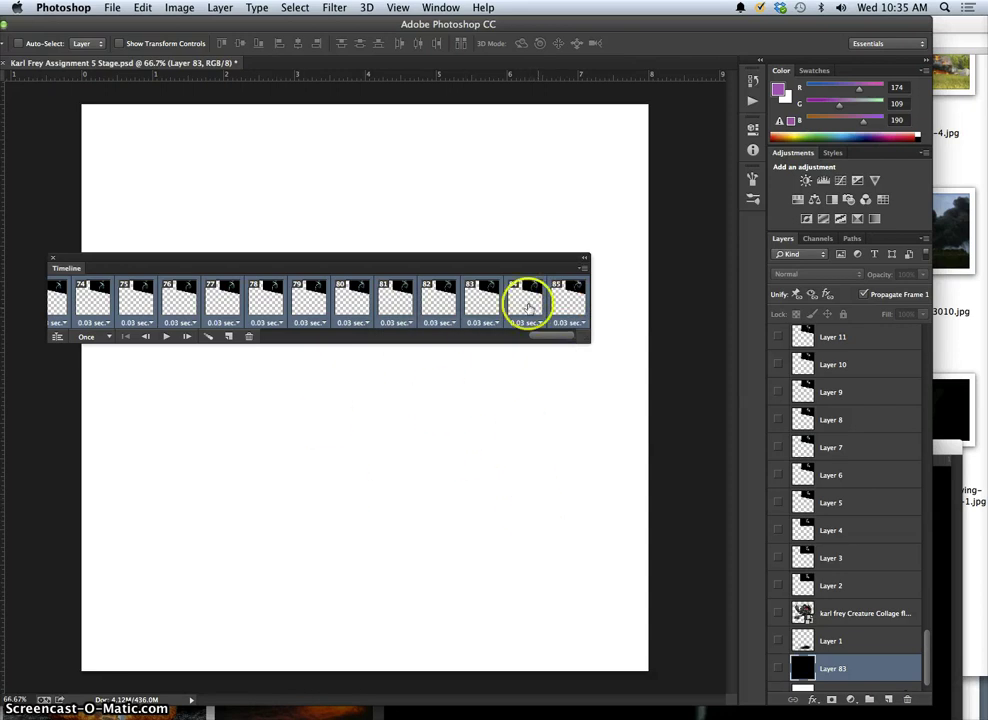
drag(553, 335, 258, 369)
click(98, 340)
Step: Set the animation to loop Forever and play it briefly as a check
click(96, 352)
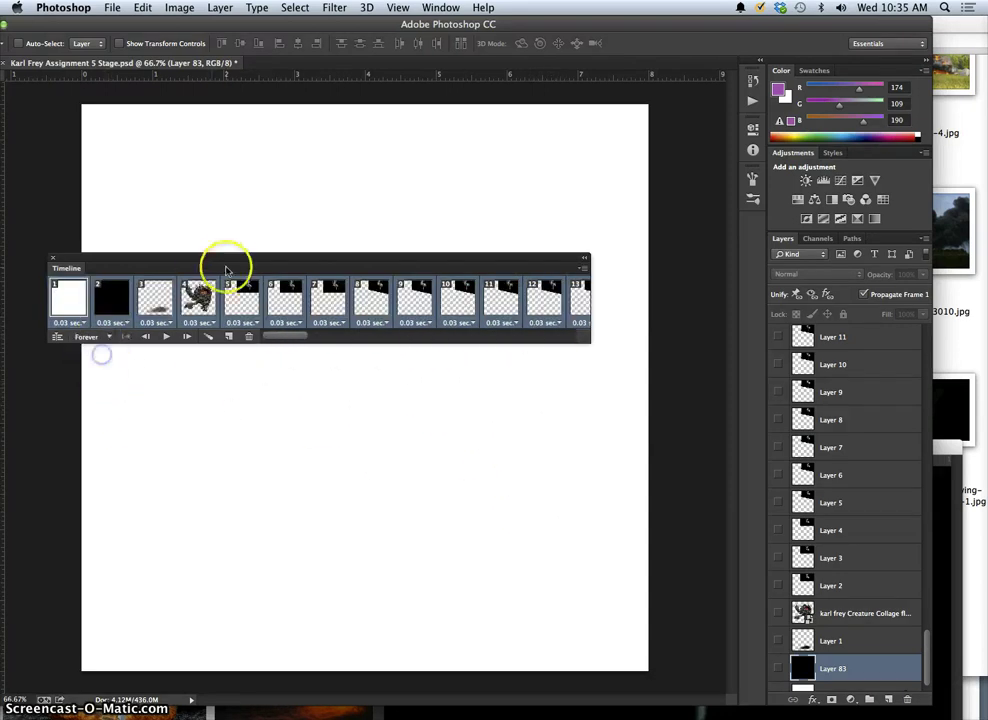
drag(227, 269, 642, 505)
click(577, 578)
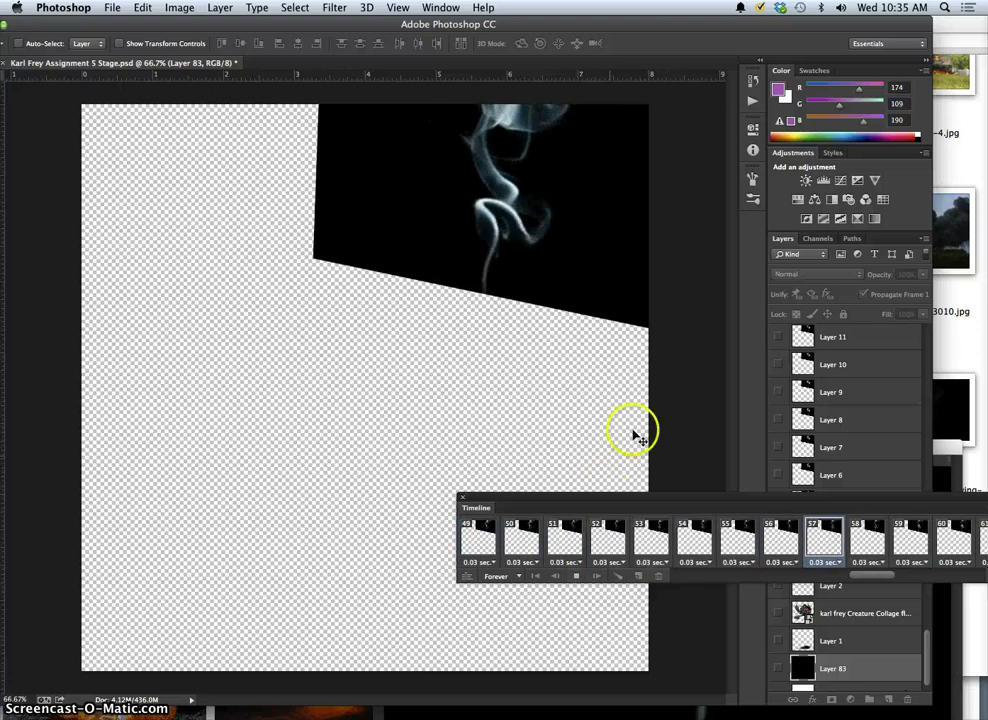
click(577, 578)
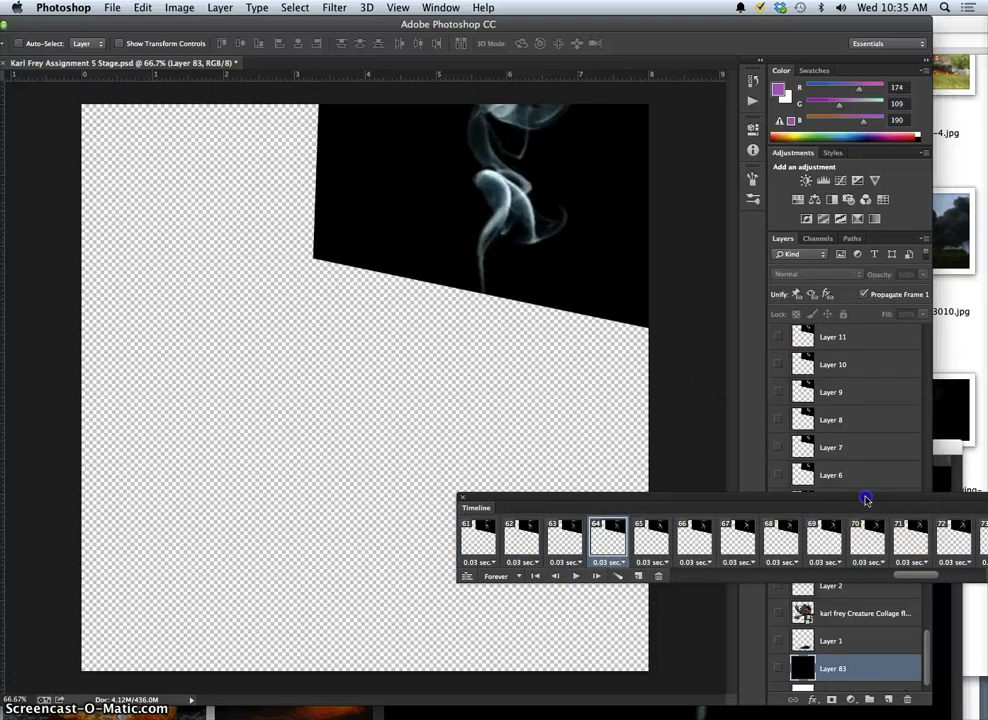
Step: On frame 1, show the black Layer 83 background and the creature collage layer
drag(855, 500, 633, 441)
drag(690, 514, 542, 536)
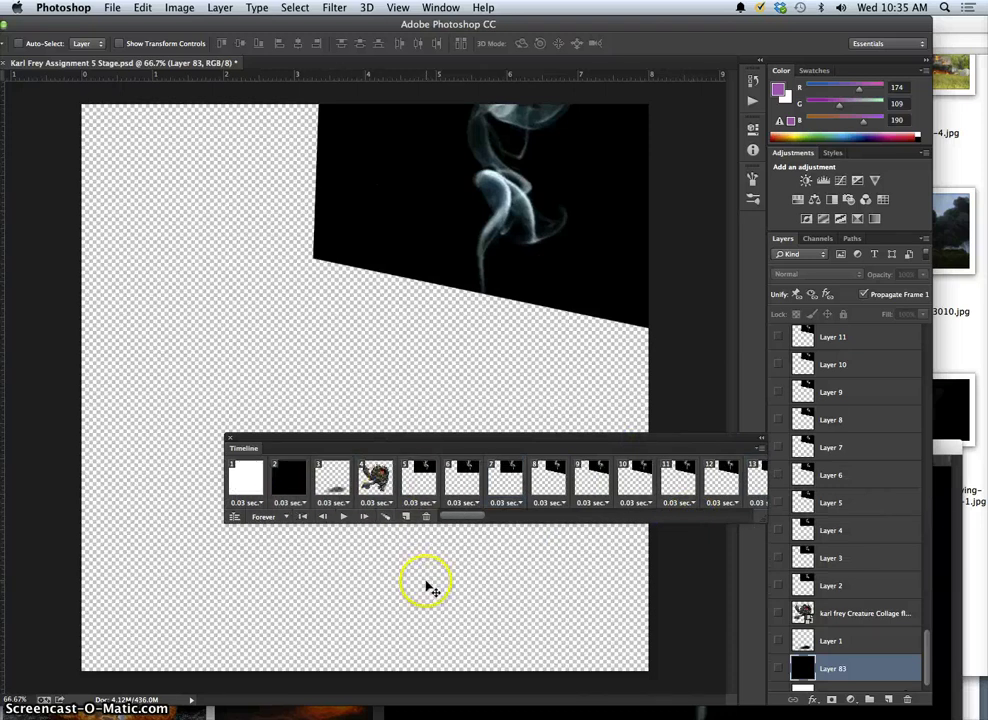
click(247, 482)
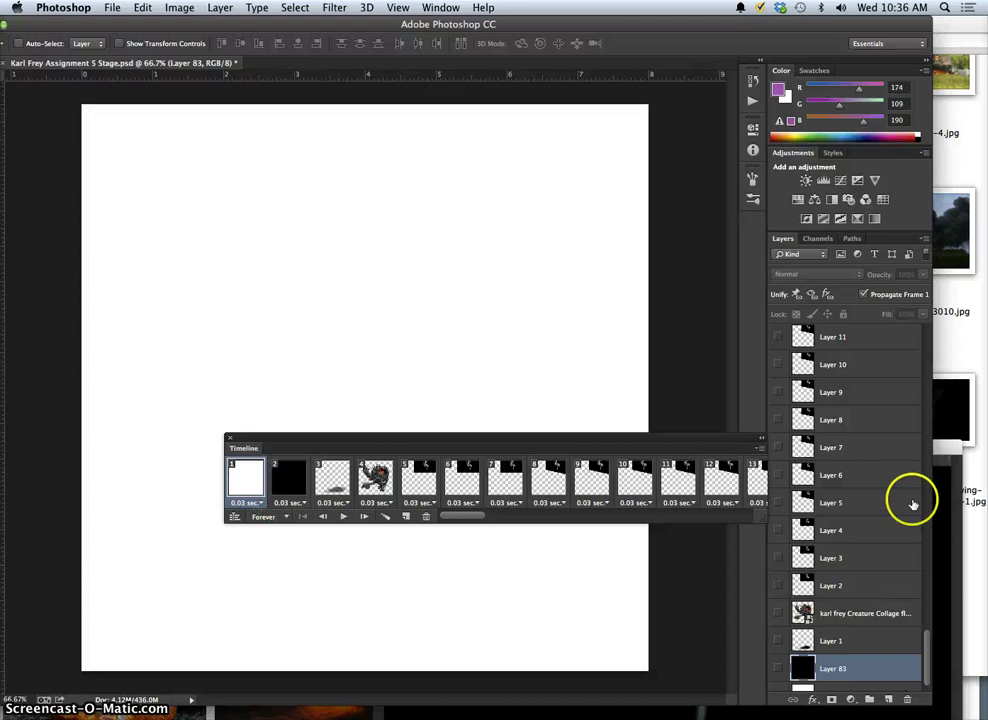
drag(929, 640, 929, 660)
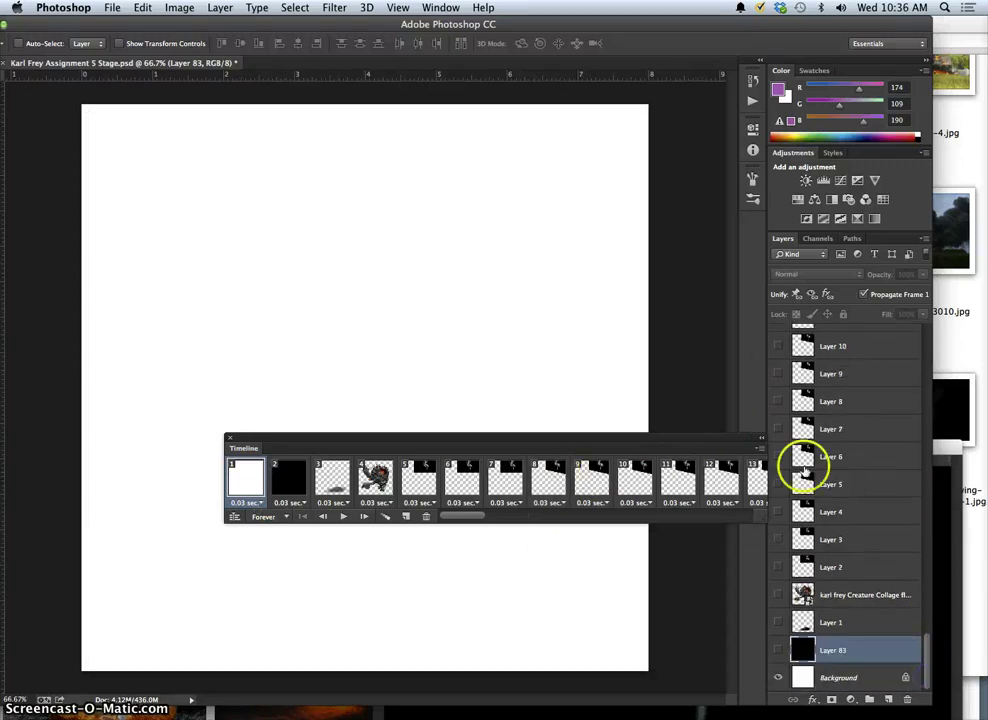
click(778, 651)
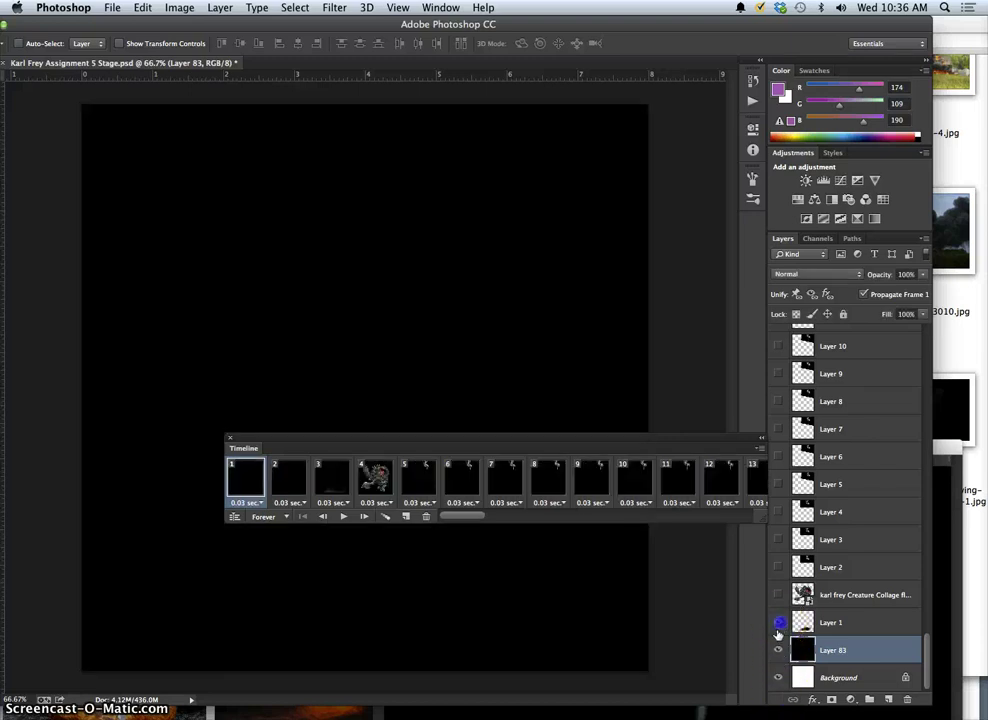
click(779, 596)
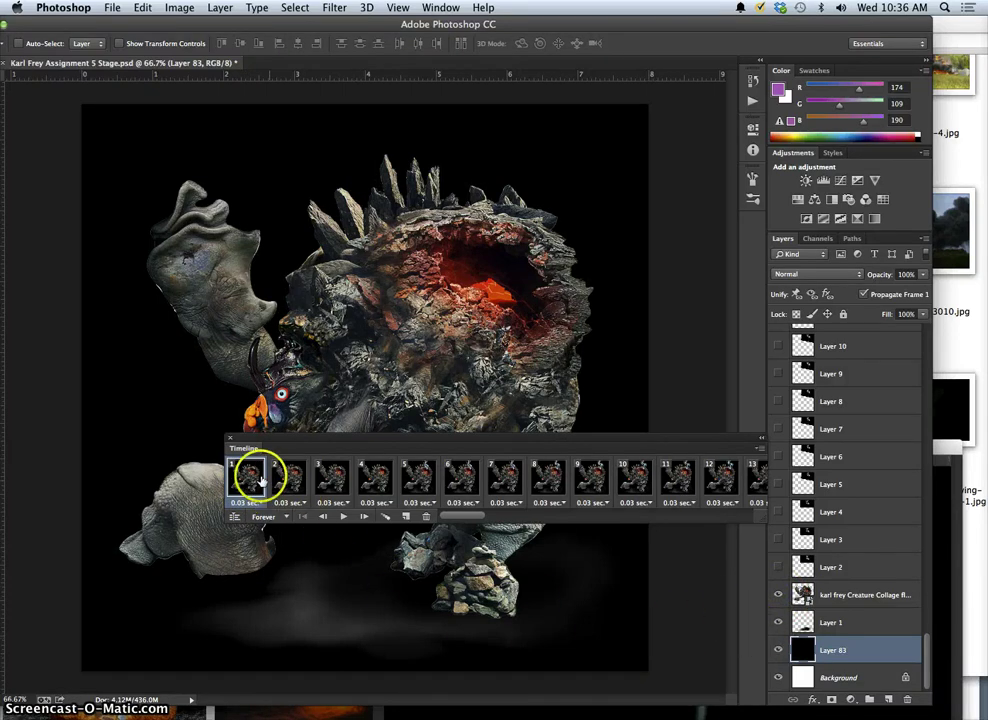
Step: Play the looping smoke animation from frame 1 over the creature, then stop it
click(343, 518)
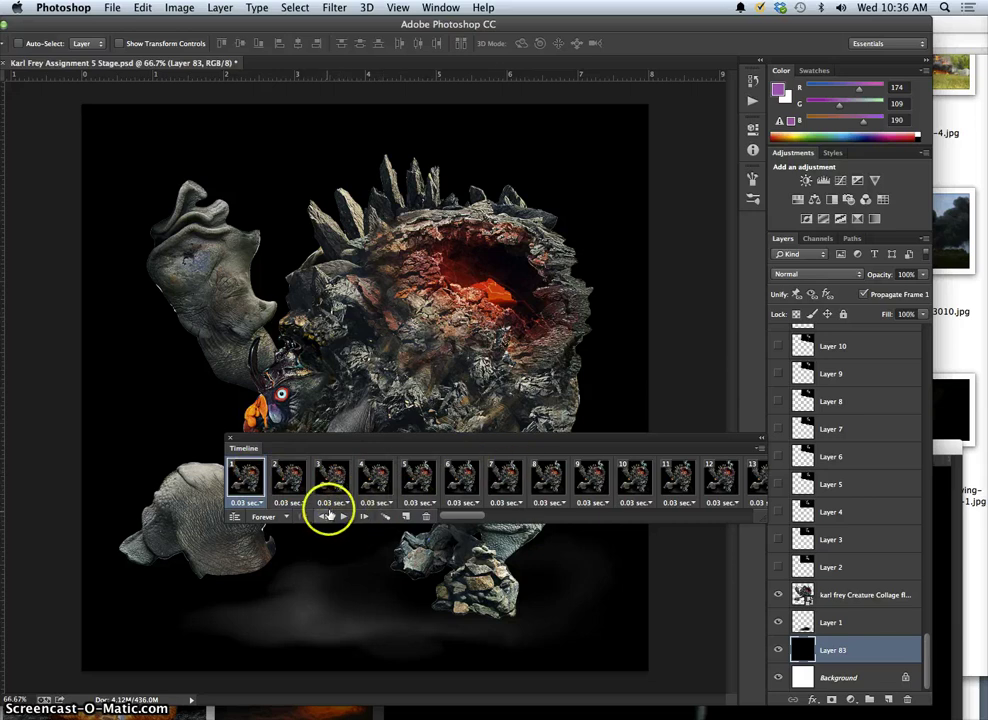
drag(368, 440, 578, 550)
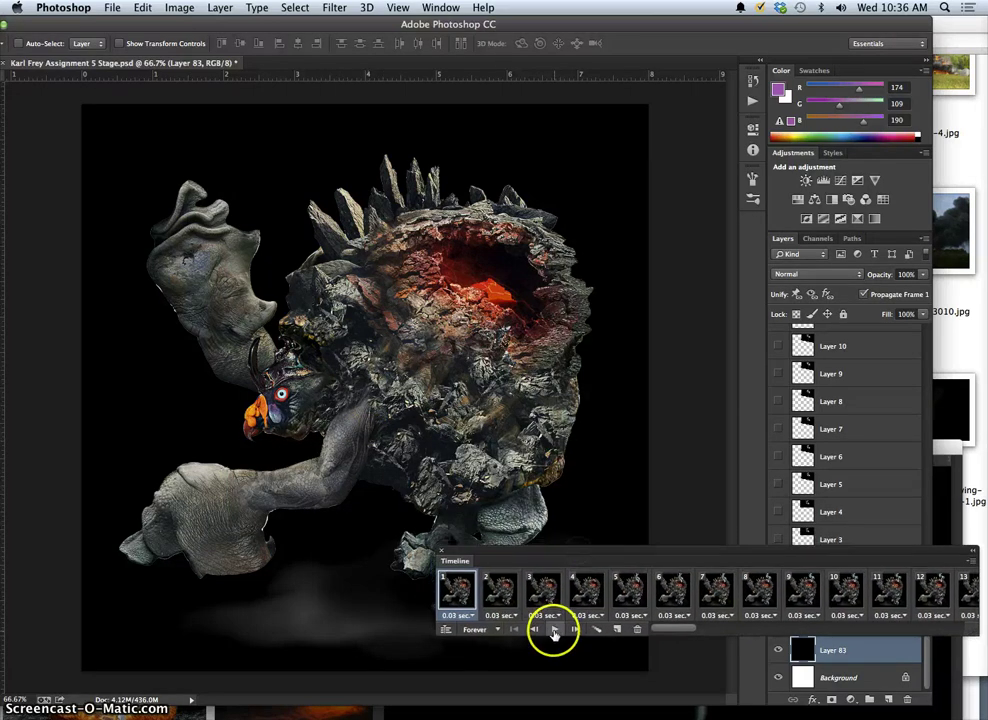
click(554, 631)
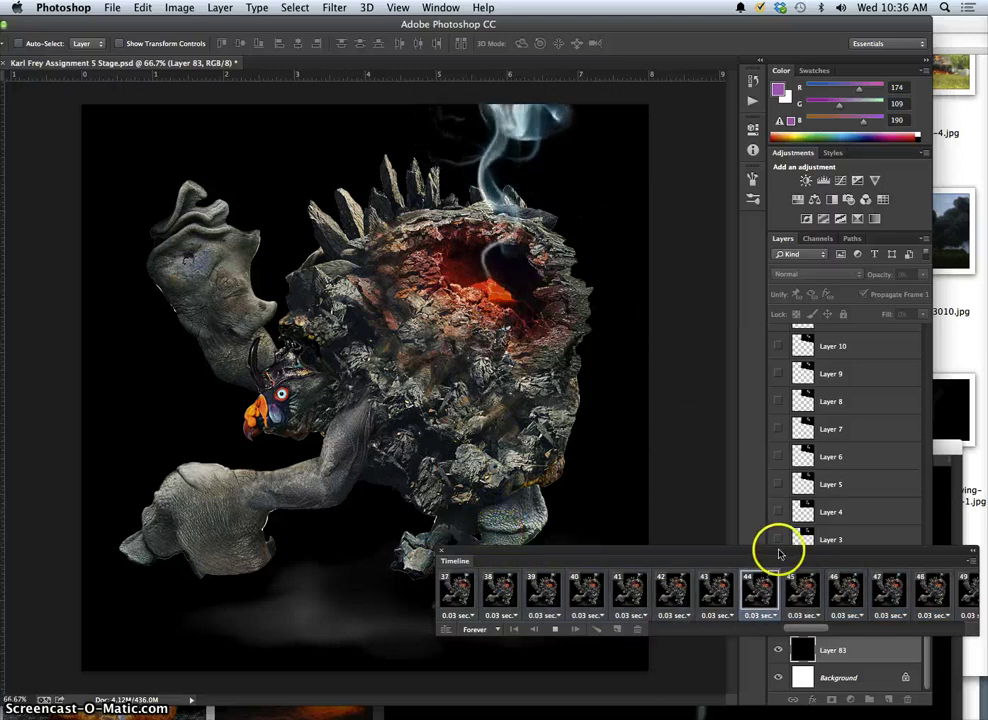
drag(780, 553, 588, 476)
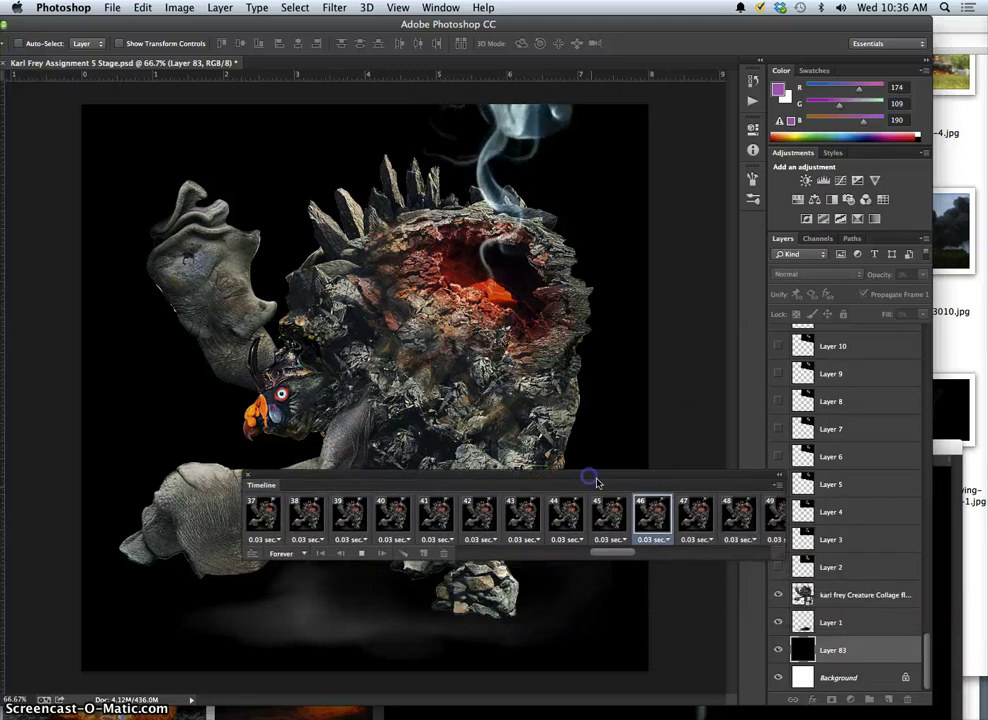
click(363, 555)
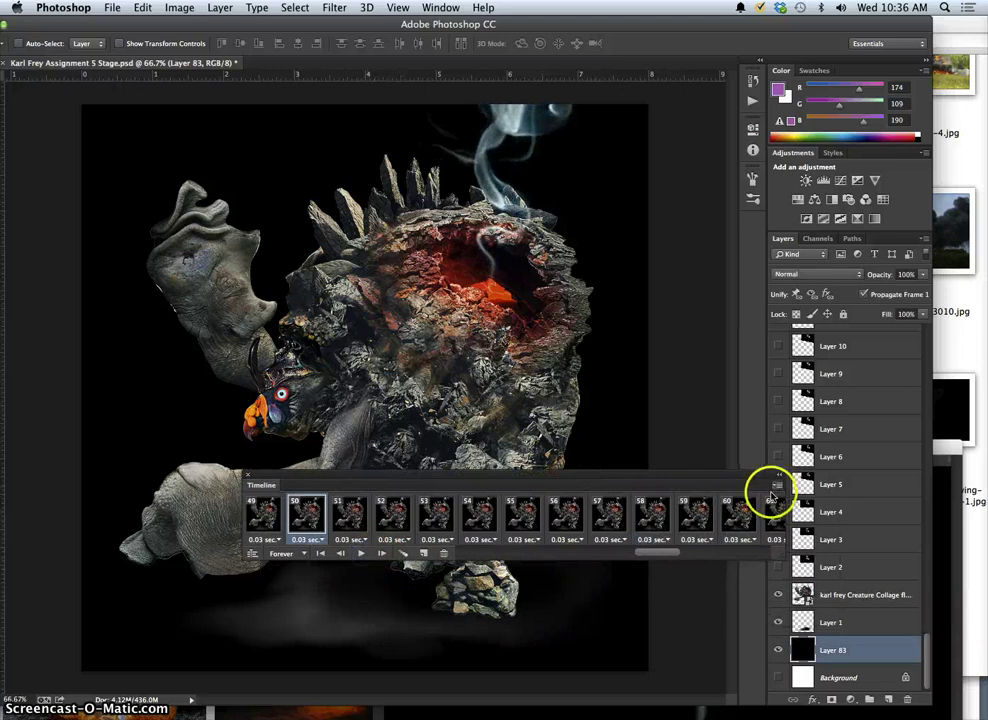
drag(666, 556, 771, 545)
Step: Delete frames 2–85, keeping only the first frame, and dock the Timeline at the bottom
click(263, 513)
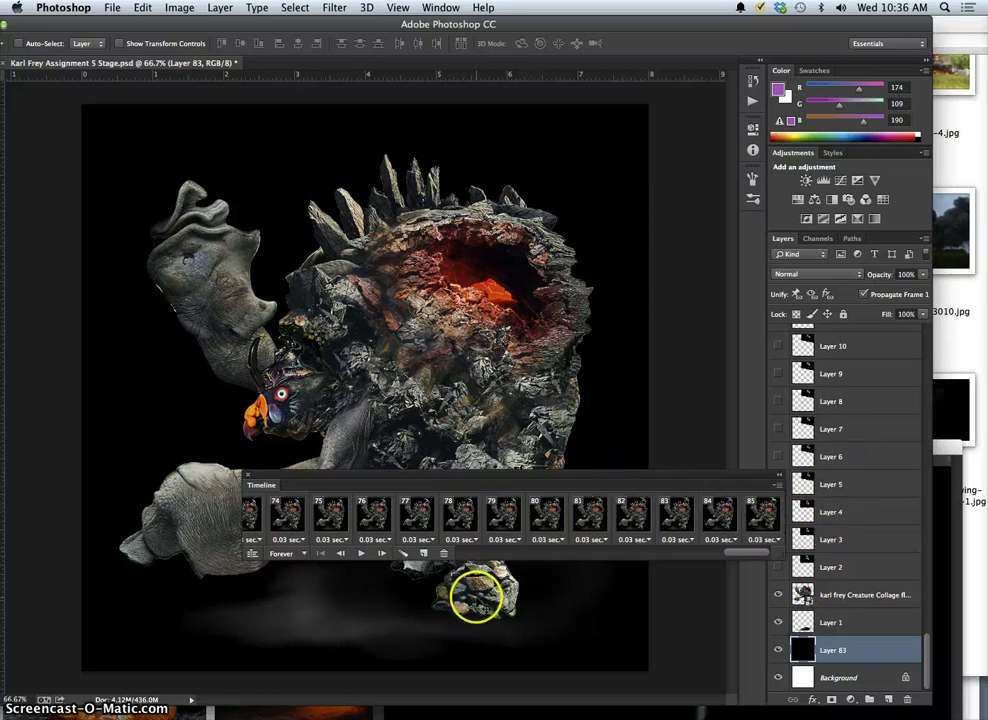
shift+click(757, 518)
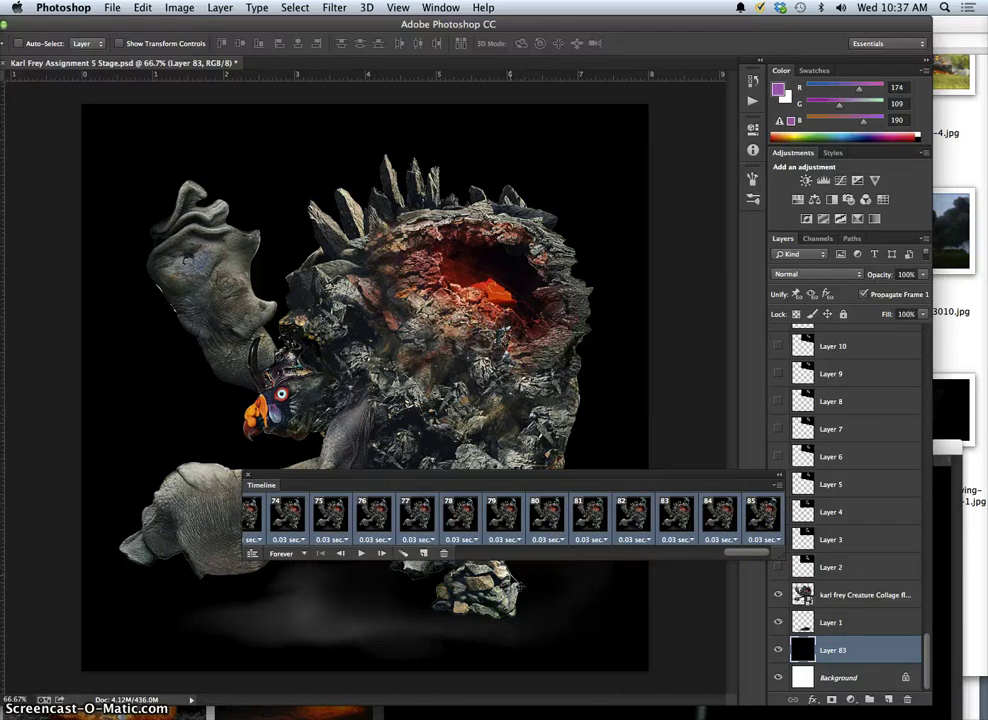
drag(505, 527, 445, 557)
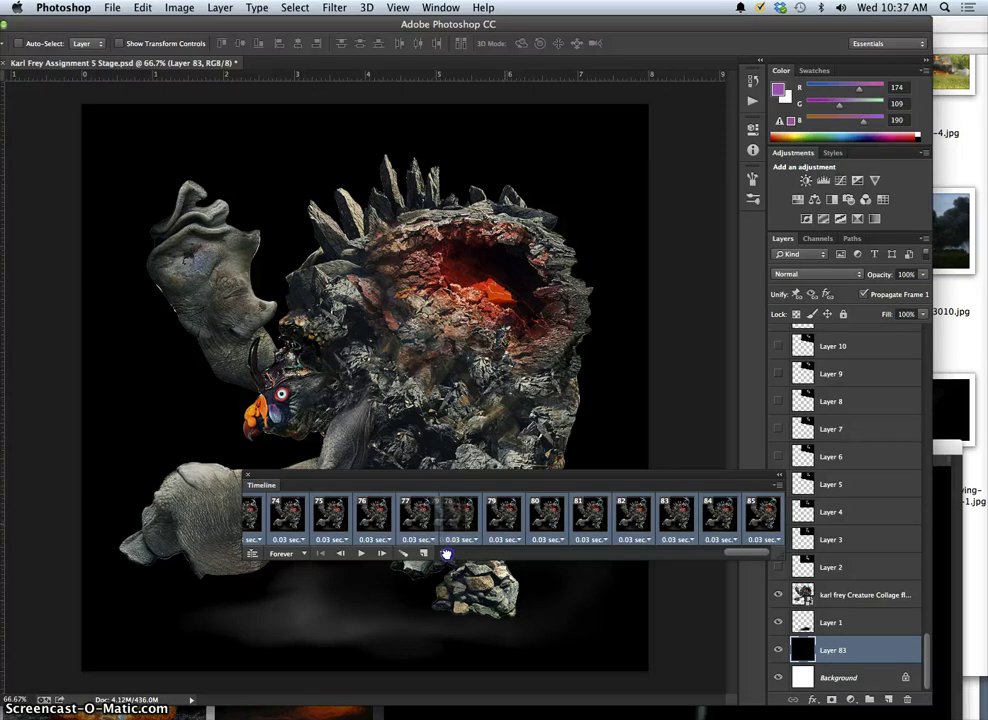
drag(446, 554, 446, 554)
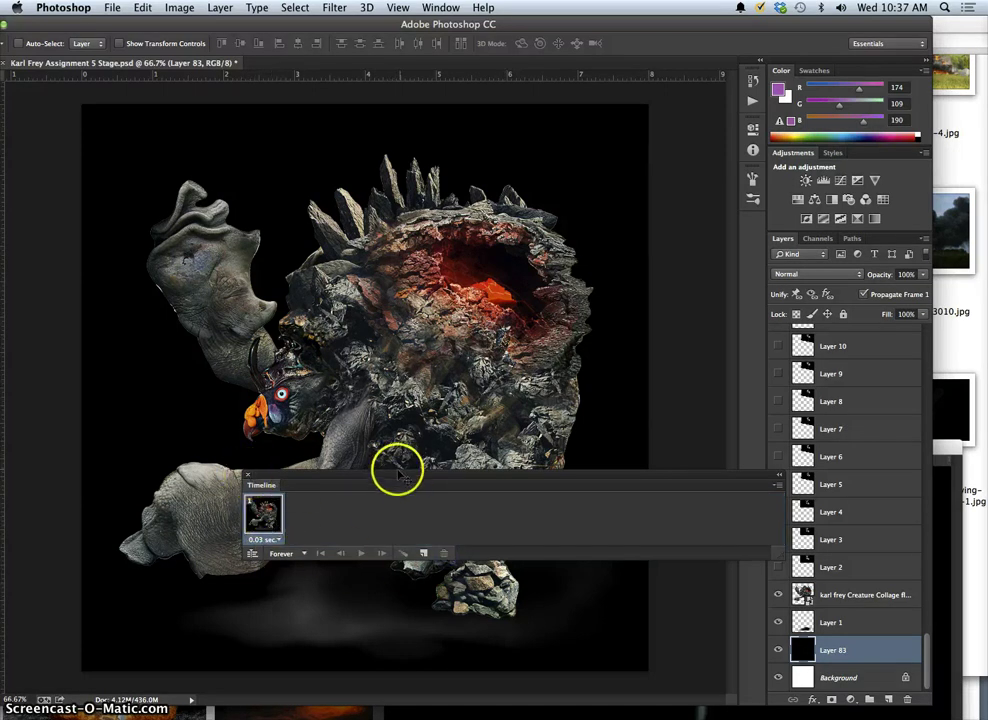
drag(392, 466, 156, 698)
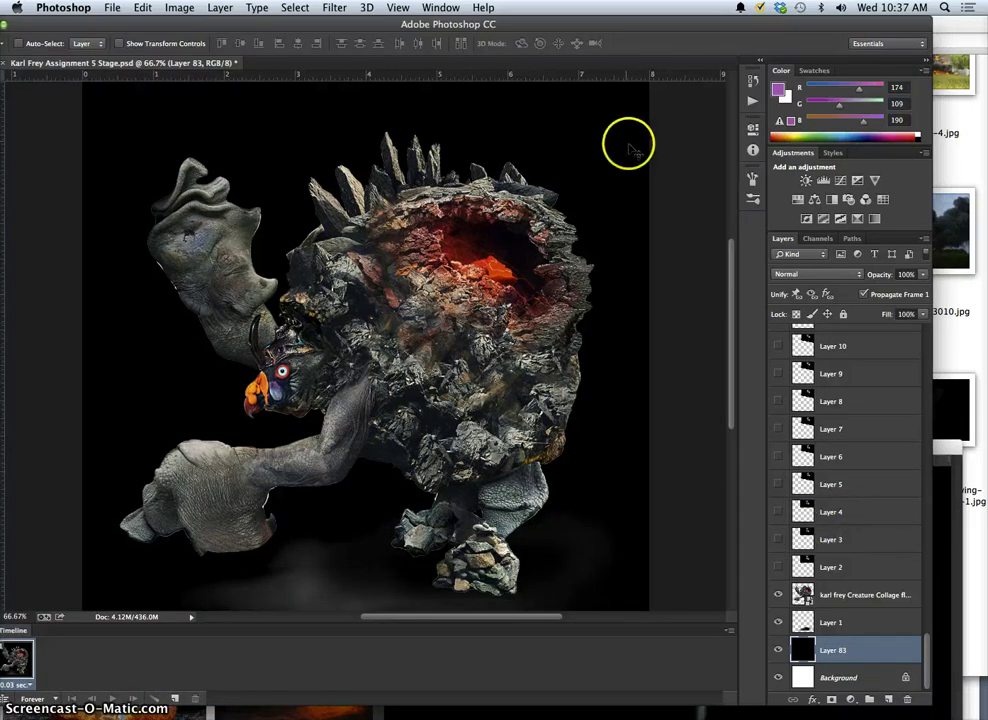
Step: Make the smoke Layers 2, 3, 4 and 5 visible over the creature
drag(640, 24, 670, 25)
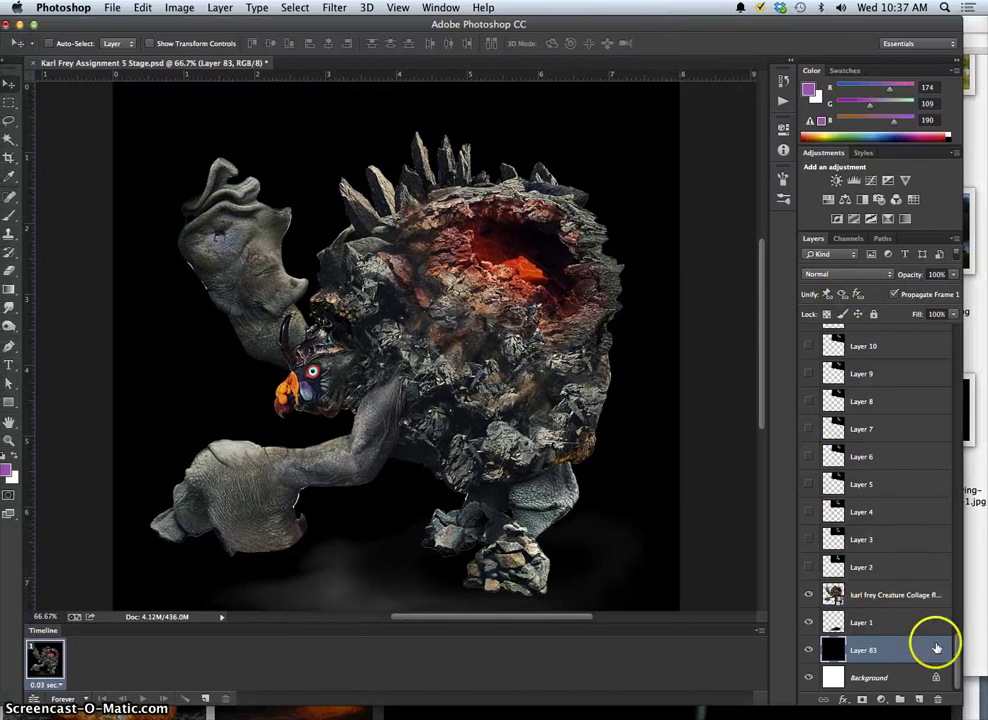
mouse_move(957, 650)
mouse_down()
mouse_move(955, 536)
mouse_move(956, 645)
mouse_up()
click(809, 588)
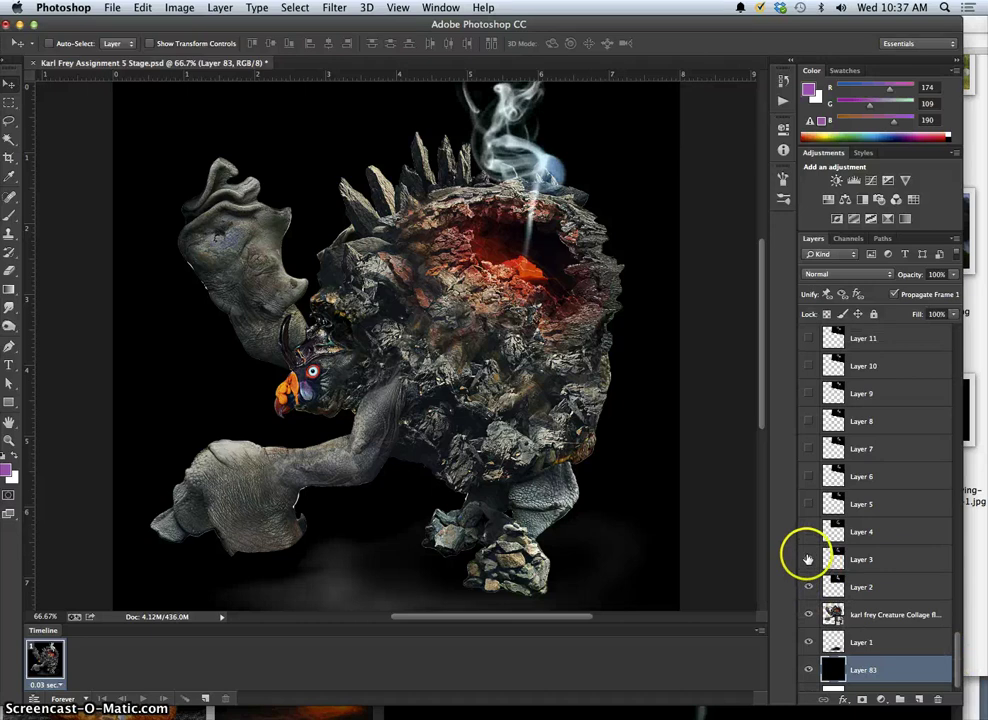
click(808, 556)
click(808, 531)
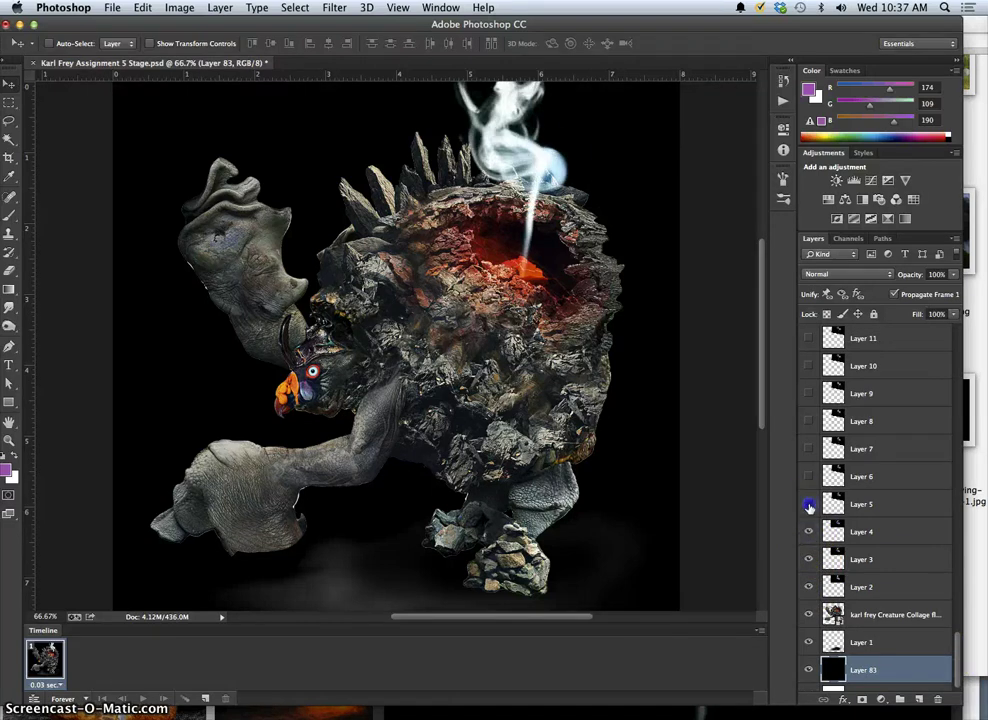
click(809, 506)
Step: Nudge Layers 2–4 about 0.15 in right with the Move tool, then hide the smoke layers
click(878, 532)
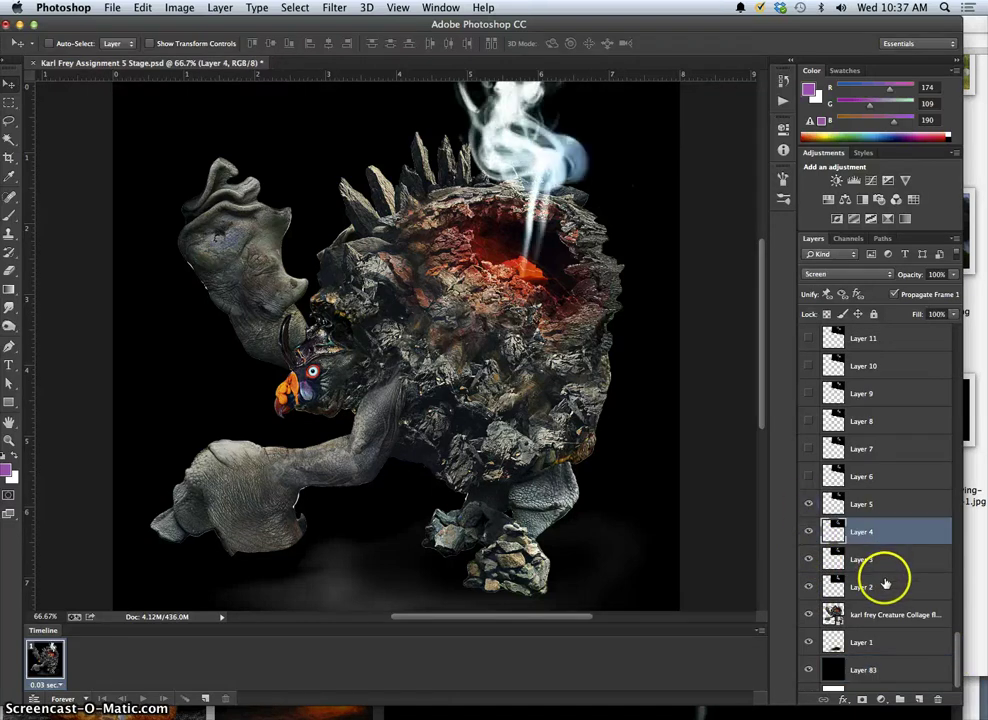
shift+click(886, 587)
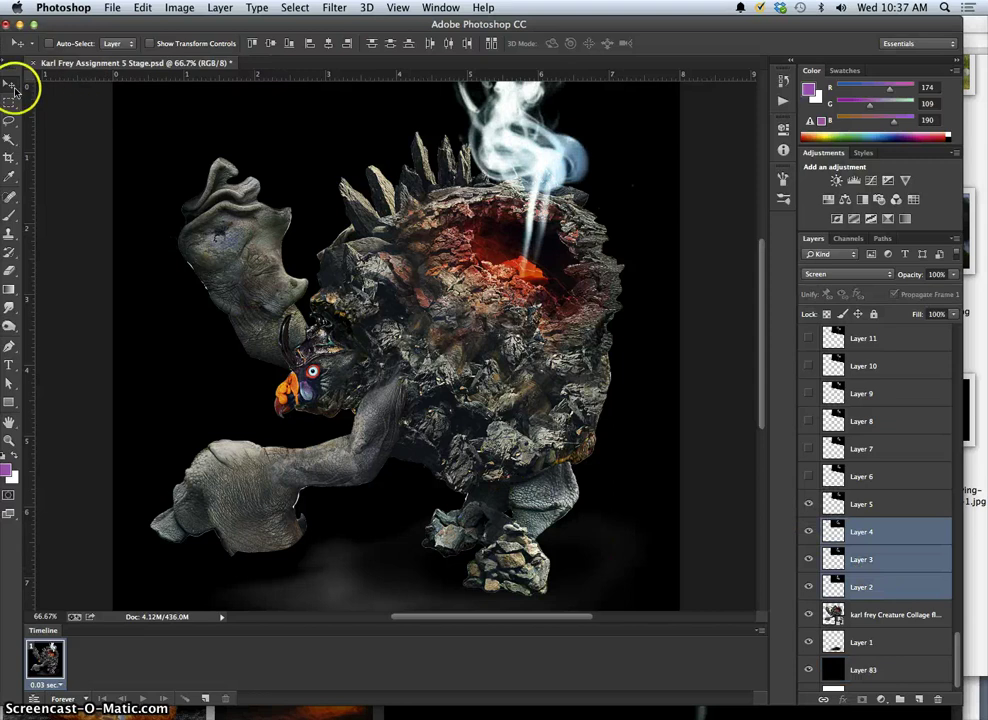
drag(530, 199, 543, 205)
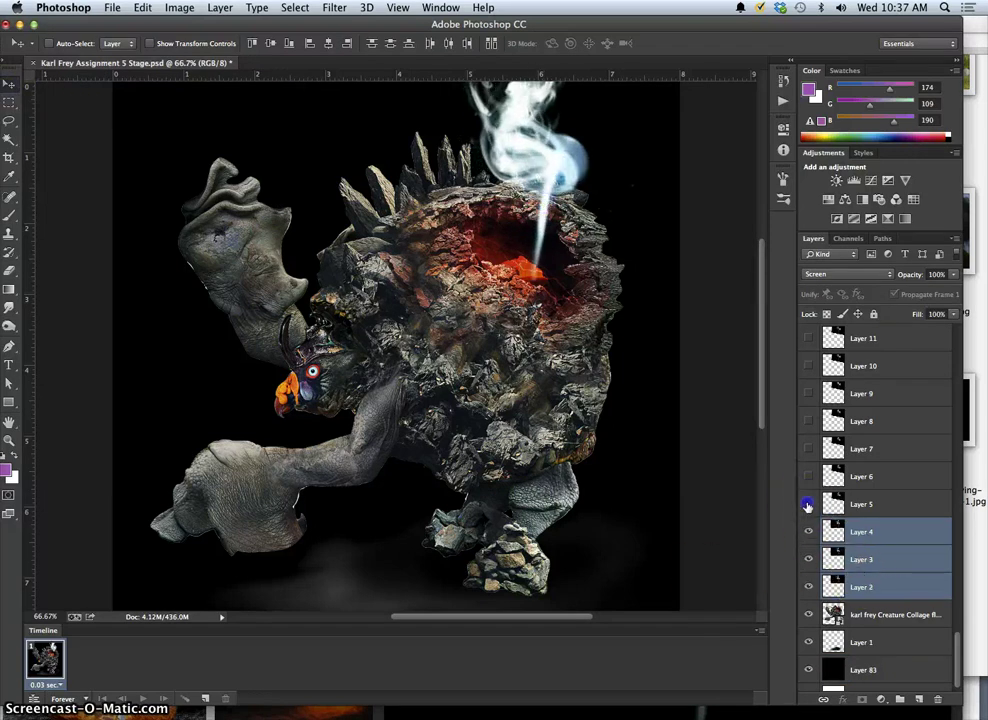
click(808, 532)
drag(810, 563, 810, 585)
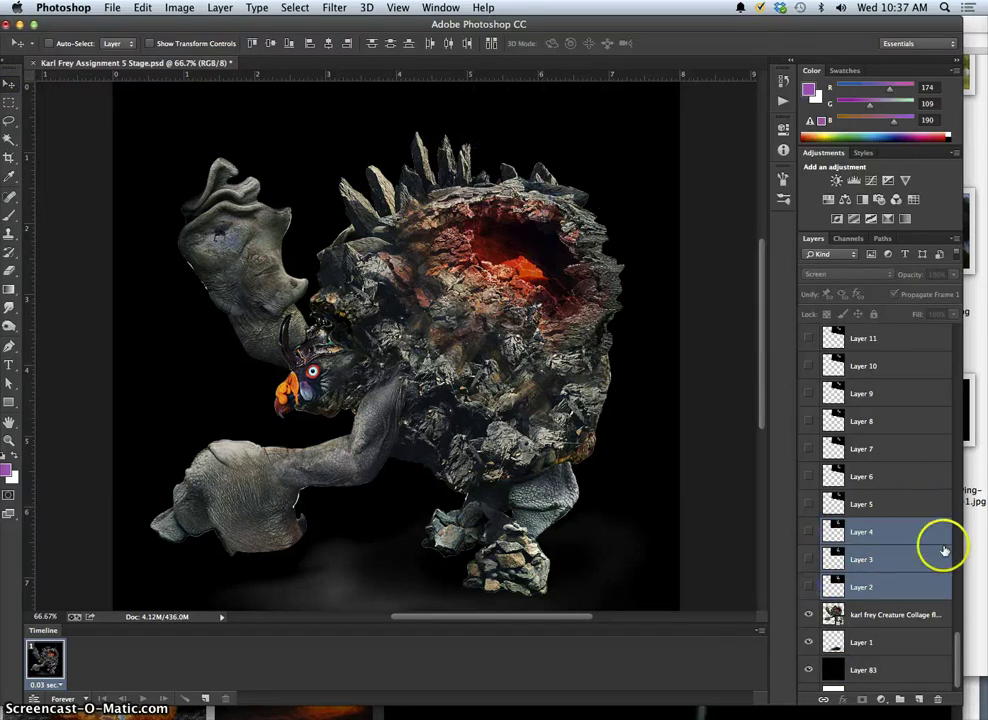